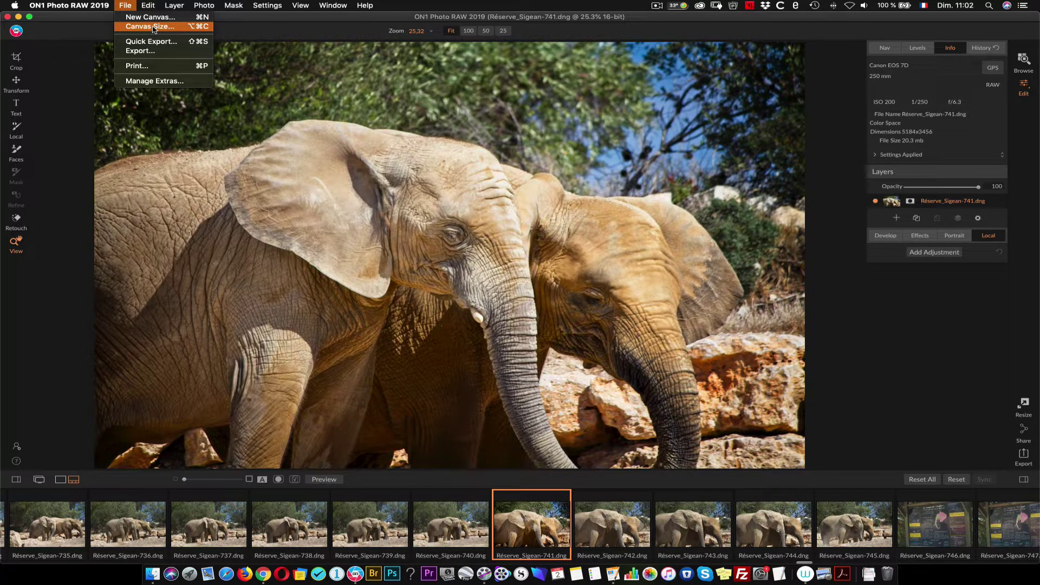
Enlarge the photo's canvas to a width of 8000 pixels with proportions locked
click(153, 26)
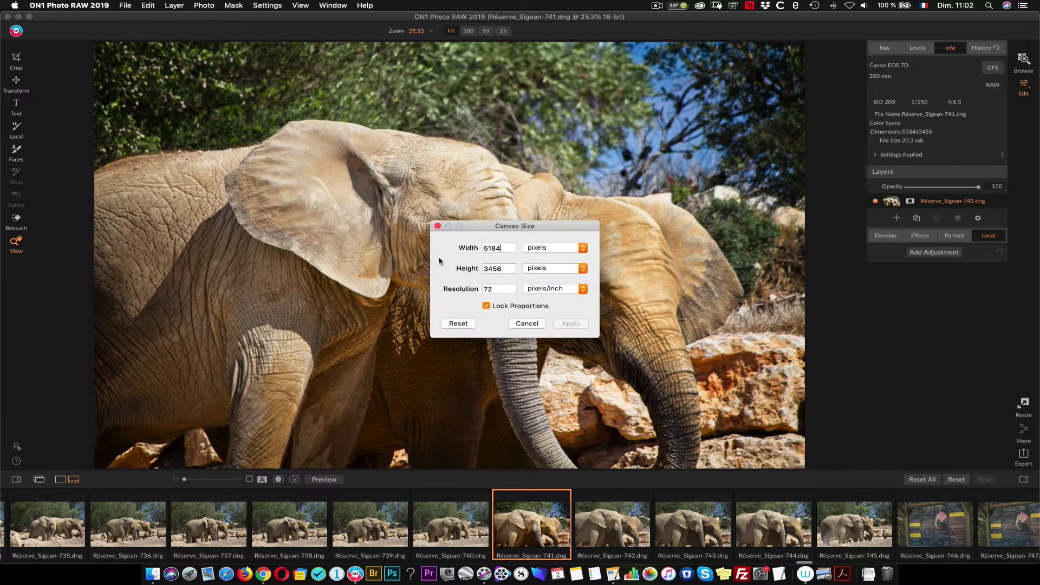
drag(519, 231, 508, 183)
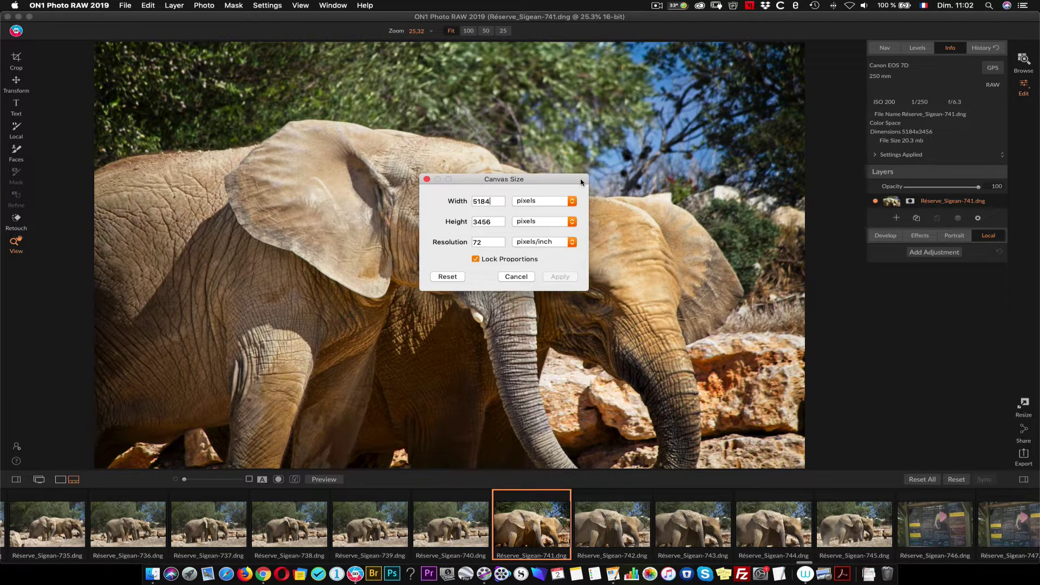
double_click(487, 200)
text(8000)
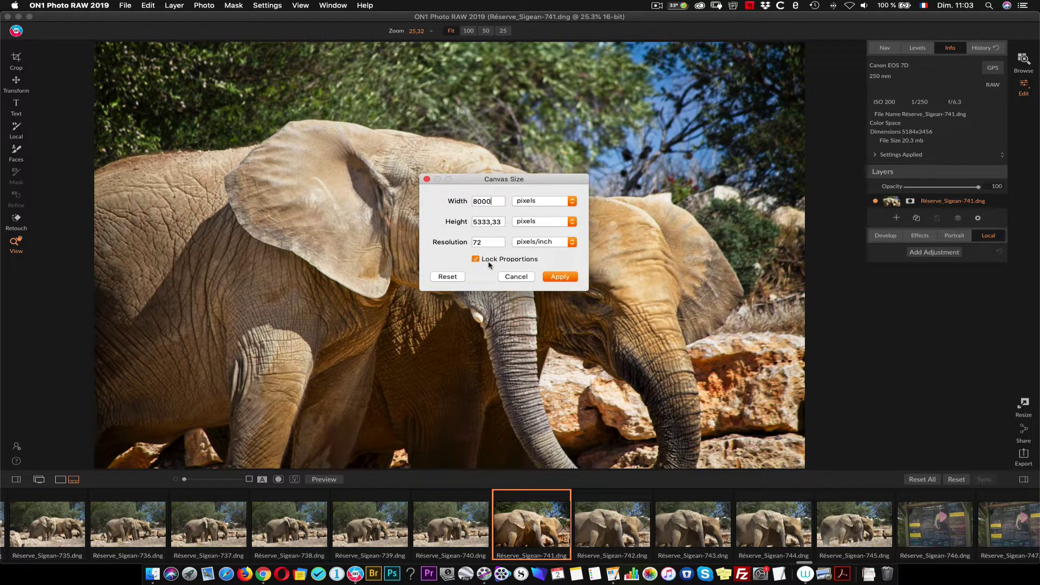
click(561, 278)
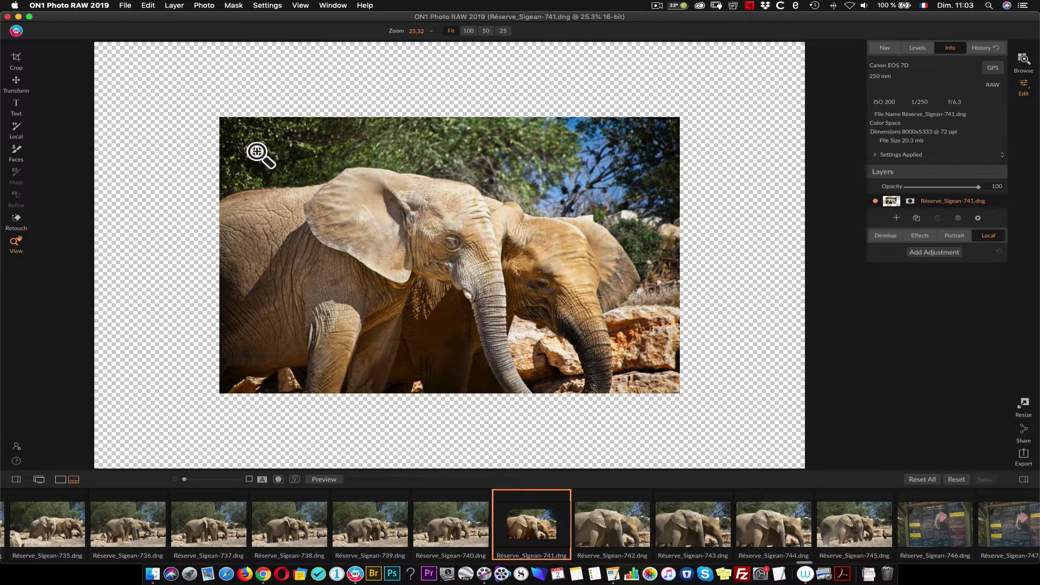
Move the elephant photo into the canvas's upper-left corner and scale it down to about 4209 x 2608 pixels
click(16, 82)
mouse_move(386, 178)
mouse_down()
mouse_move(296, 138)
mouse_move(264, 110)
mouse_move(466, 181)
mouse_move(391, 175)
mouse_up()
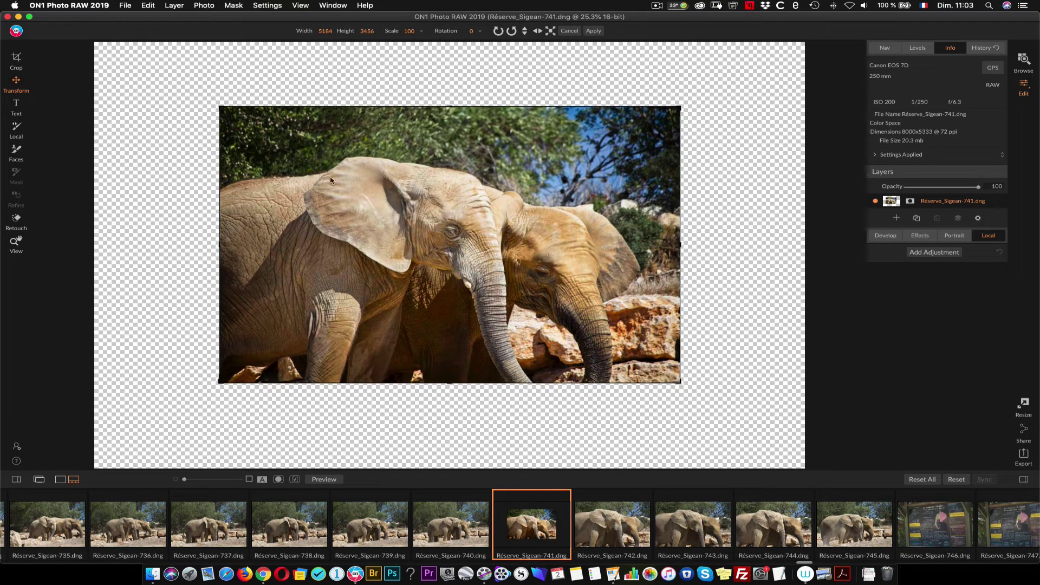
drag(414, 210, 295, 150)
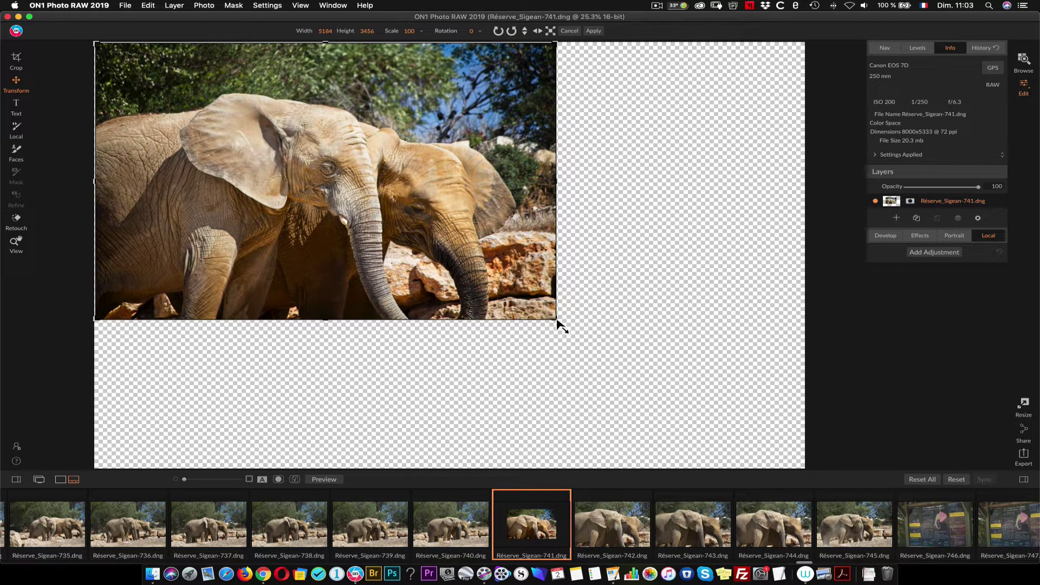
drag(557, 320, 469, 253)
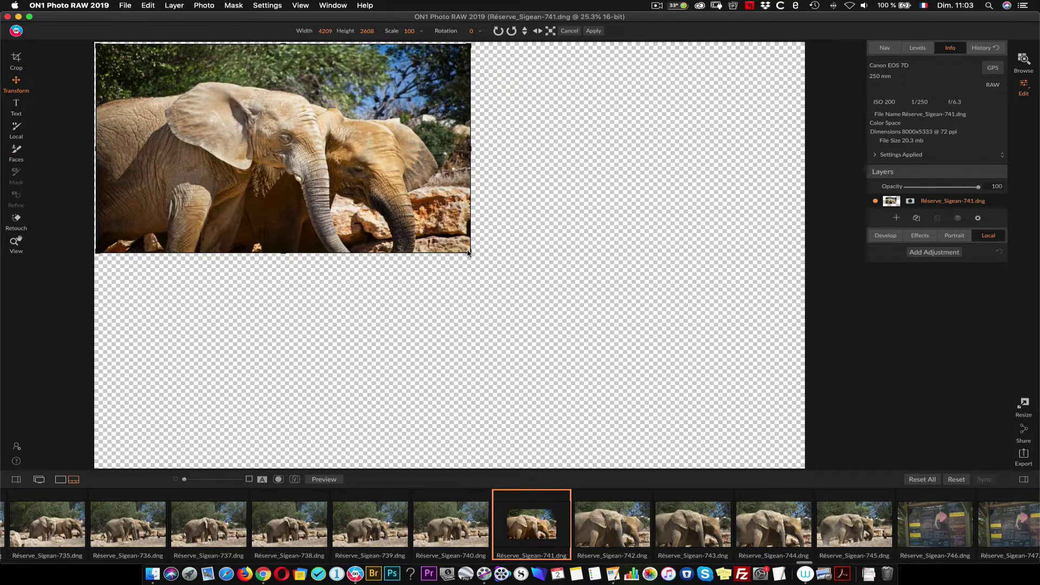
drag(270, 230, 270, 226)
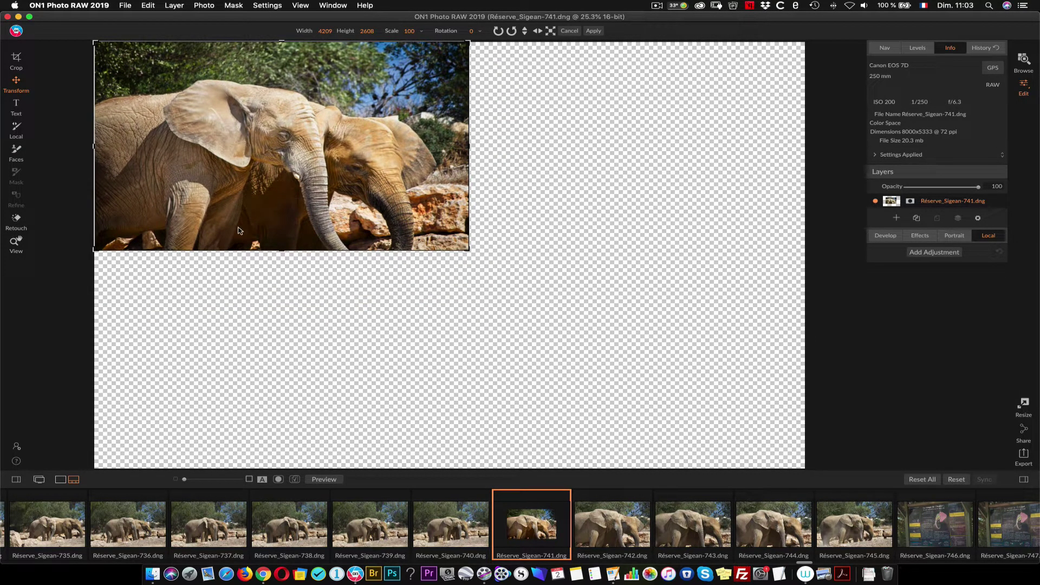
click(16, 244)
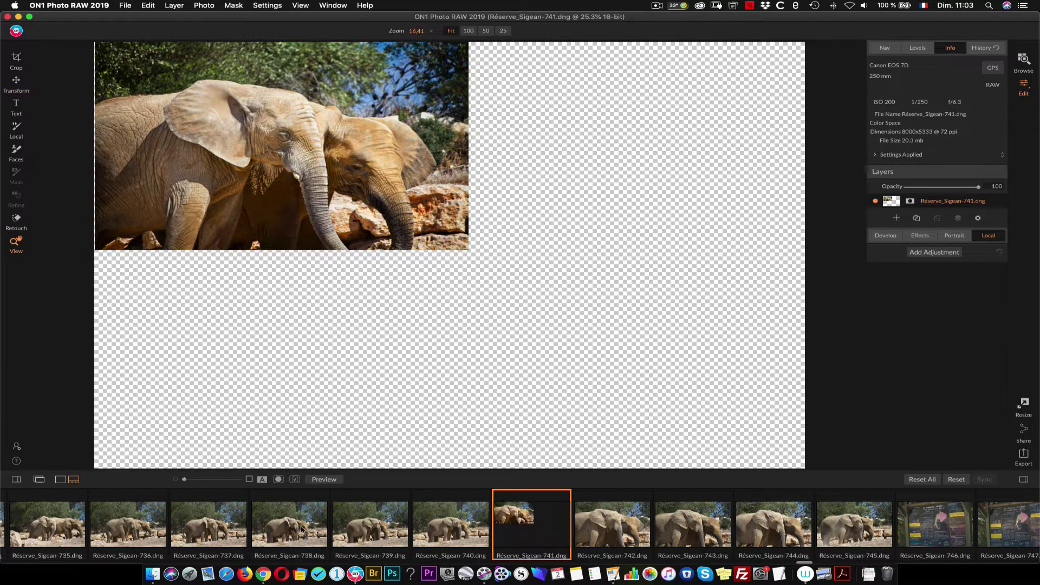
Add the photo Réserve_Sigean-738.dng from the filmstrip to the canvas as a new layer
drag(302, 530, 483, 320)
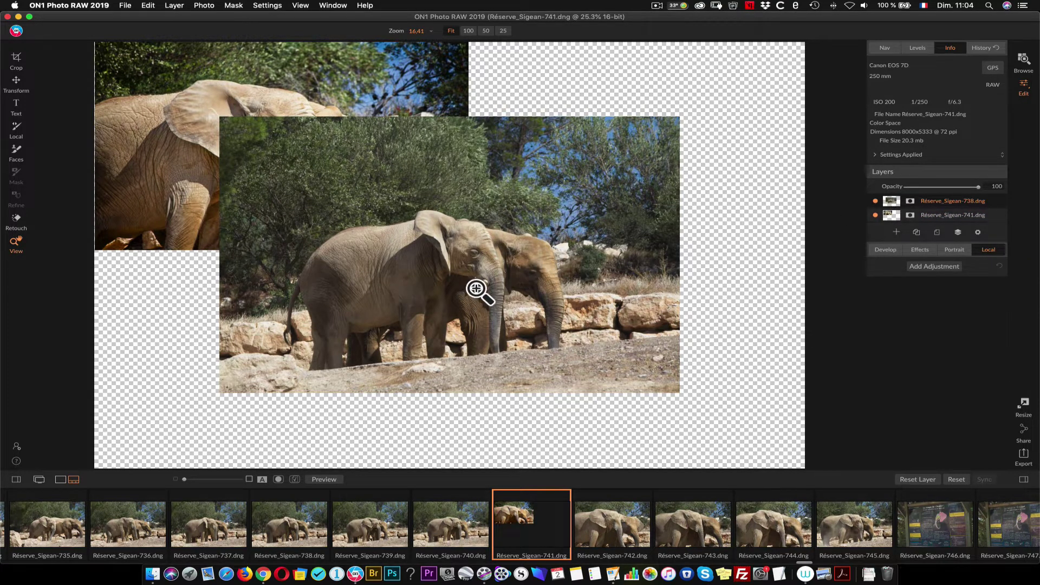
click(552, 255)
click(499, 261)
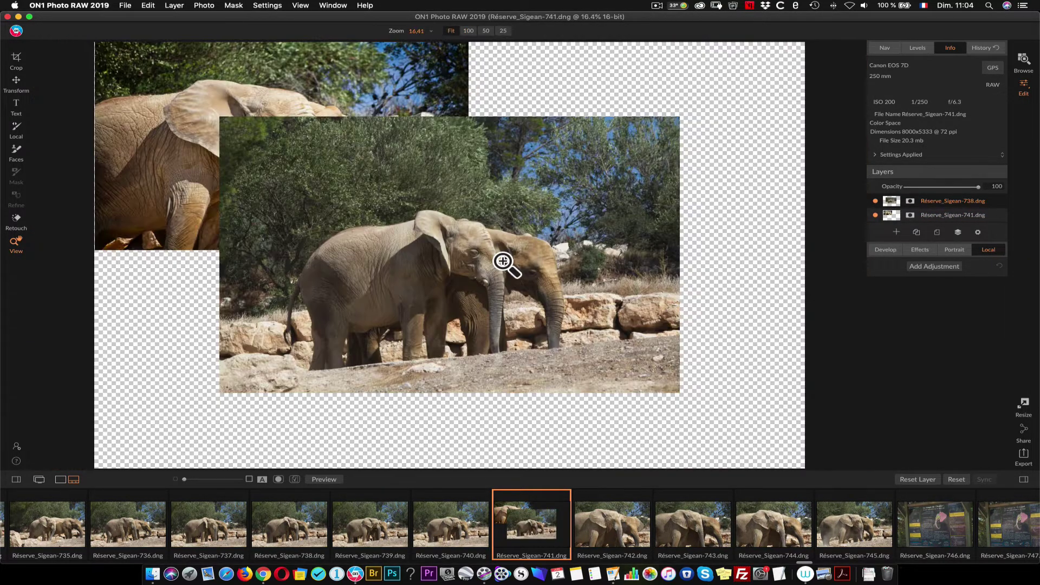
Rotate the Réserve_Sigean-738.dng layer 90° clockwise, place it along the canvas's right edge and scale it to full canvas height, about 5330 x 3535
click(22, 83)
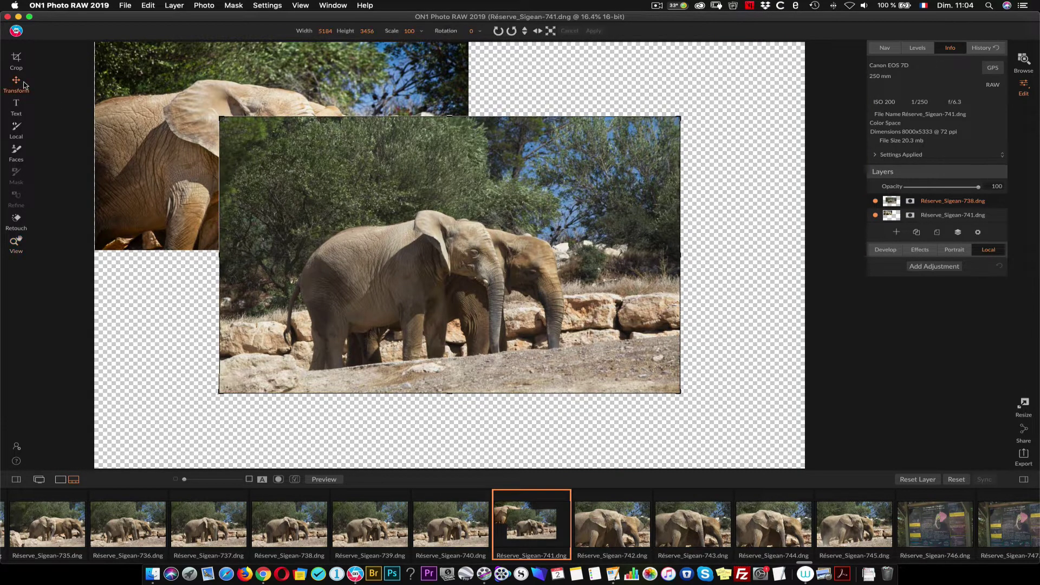
drag(331, 228, 421, 169)
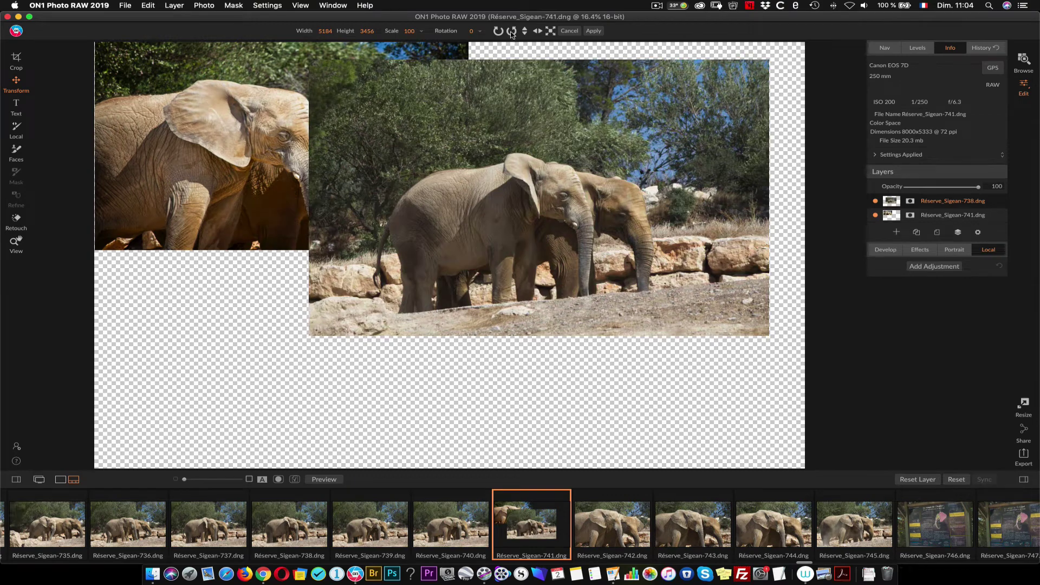
click(498, 31)
drag(516, 154, 628, 207)
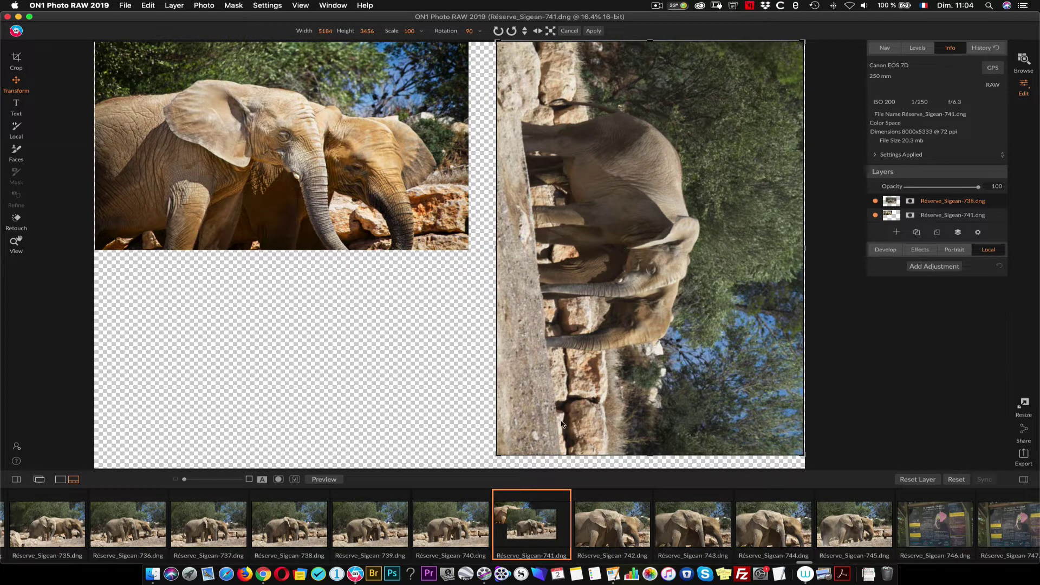
drag(498, 457, 494, 477)
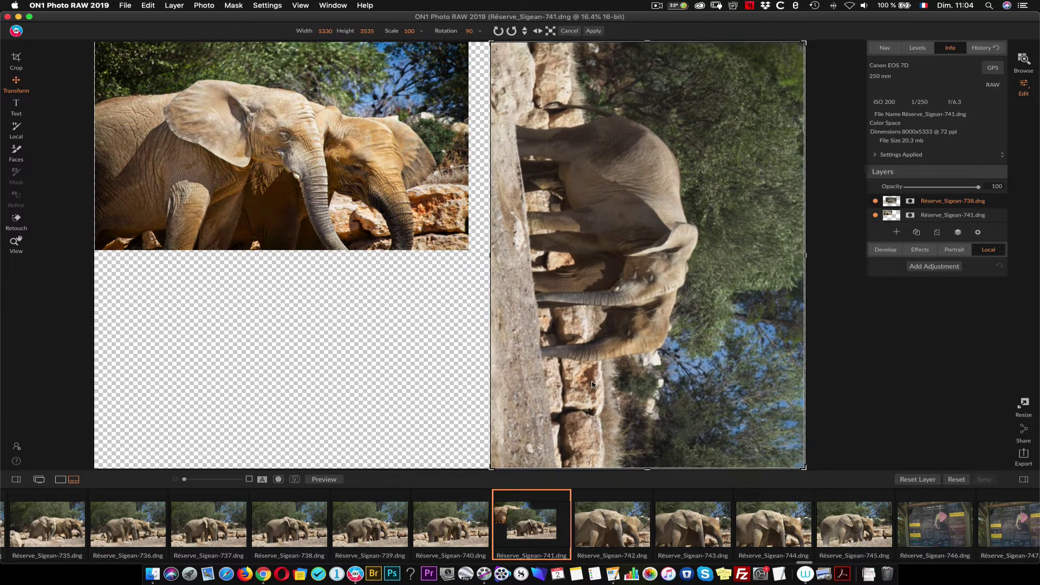
drag(593, 385, 594, 384)
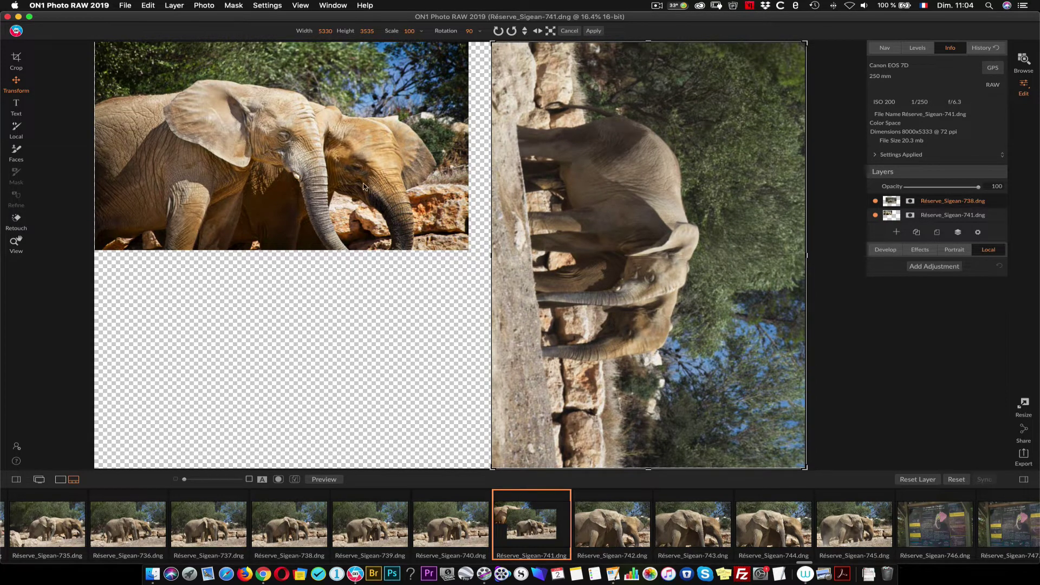
Enlarge the Réserve_Sigean-741.dng layer to about 5220 x 3151 and align it with the canvas's upper-left corner
click(914, 217)
drag(380, 169, 334, 168)
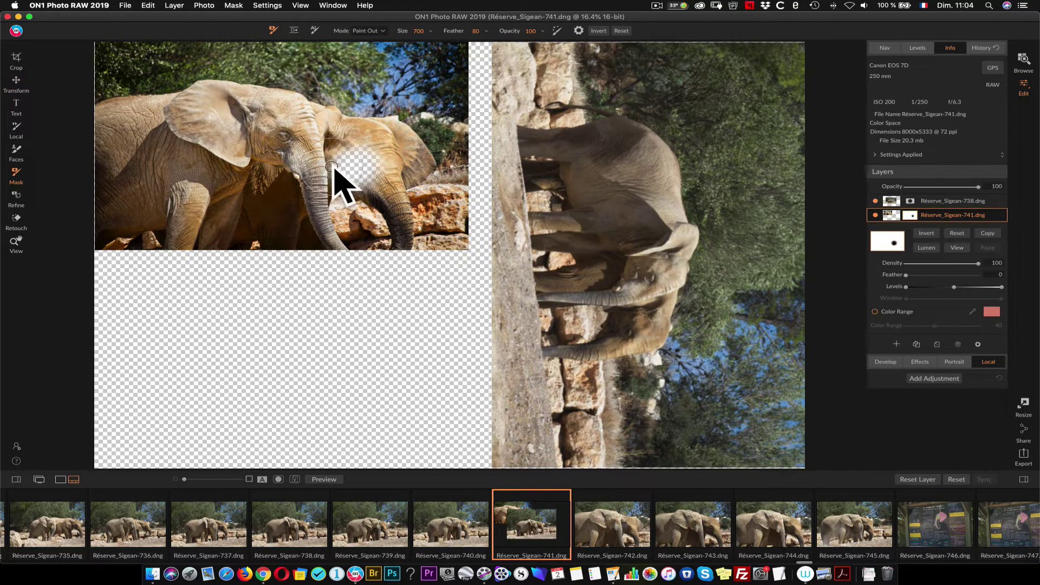
key(super+z)
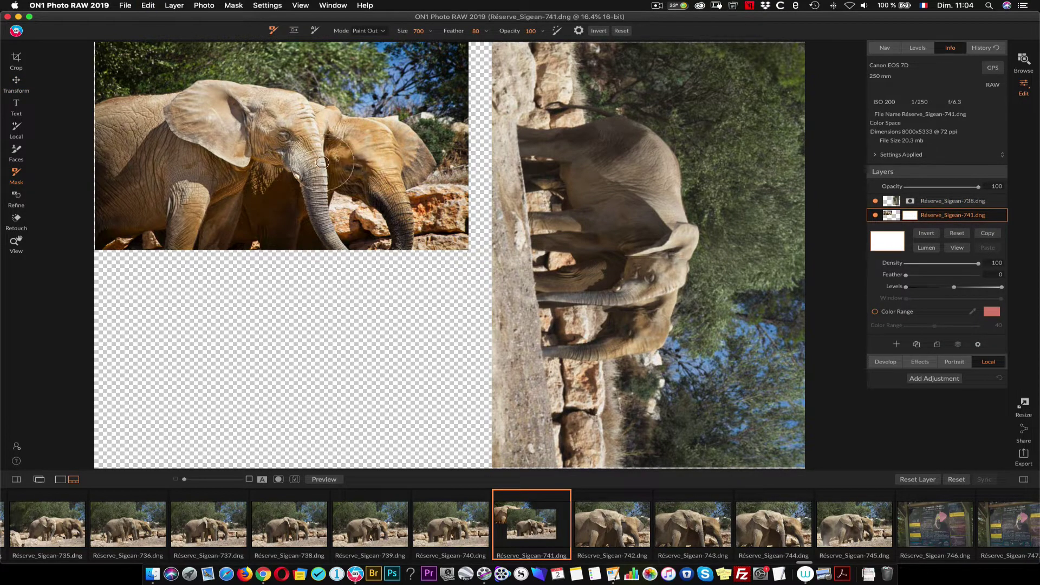
click(17, 84)
drag(472, 251, 499, 264)
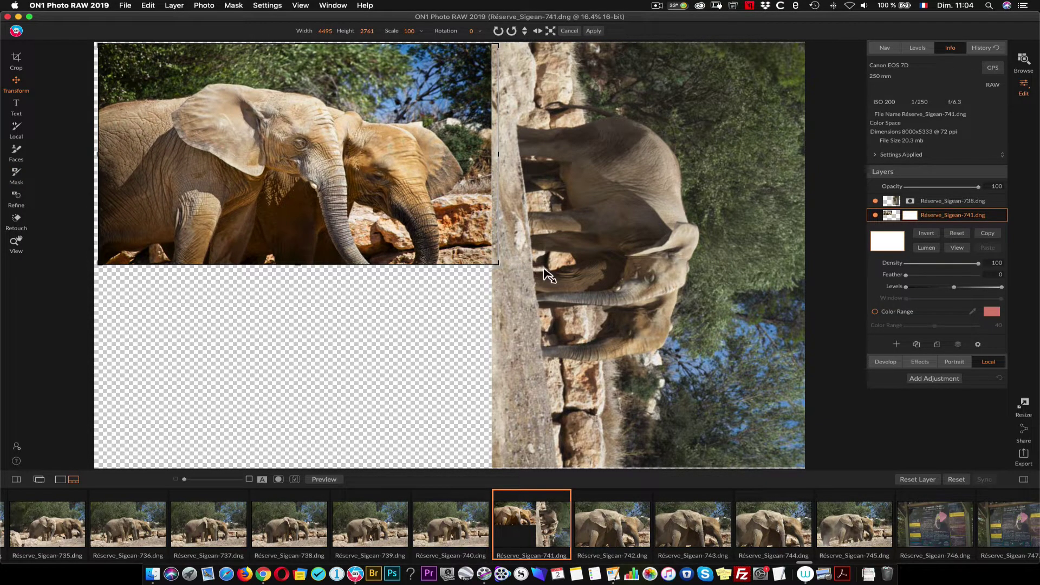
drag(533, 267, 562, 302)
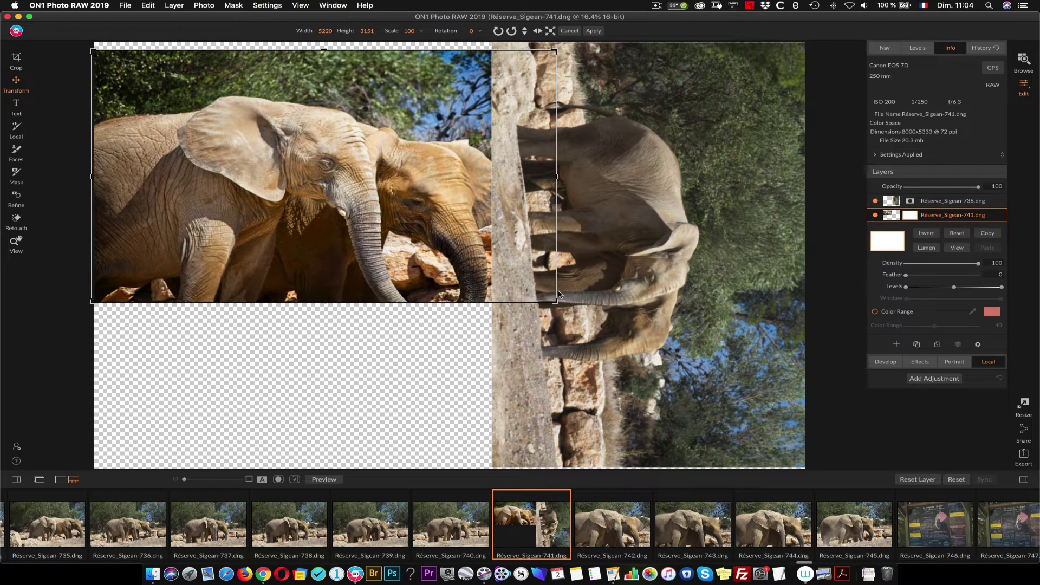
drag(392, 223, 391, 215)
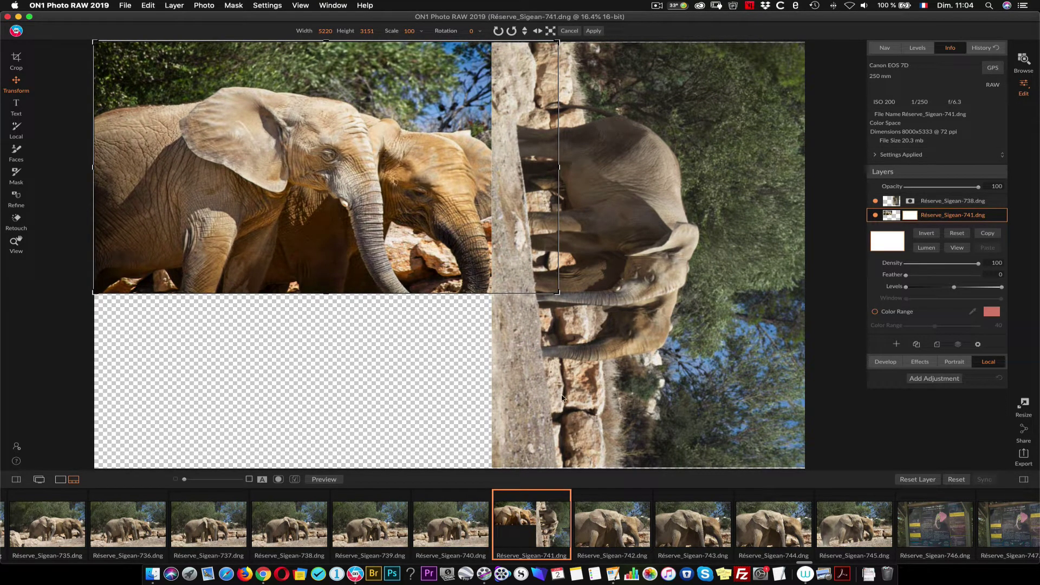
Add Réserve_Sigean-746.dng as a layer below the rotated photo and place it in the canvas's lower-left corner
drag(931, 524, 308, 382)
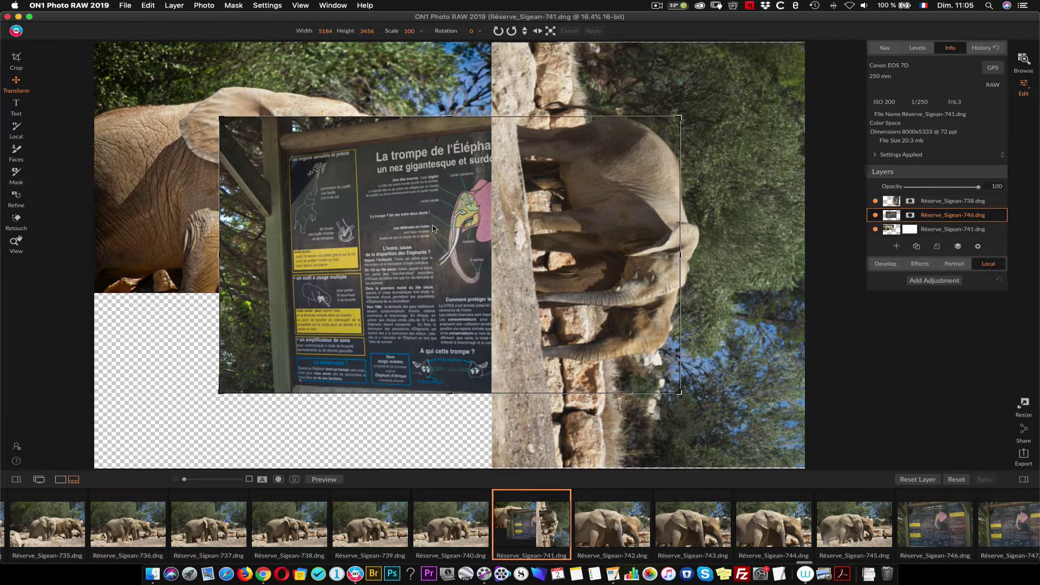
drag(434, 239, 400, 296)
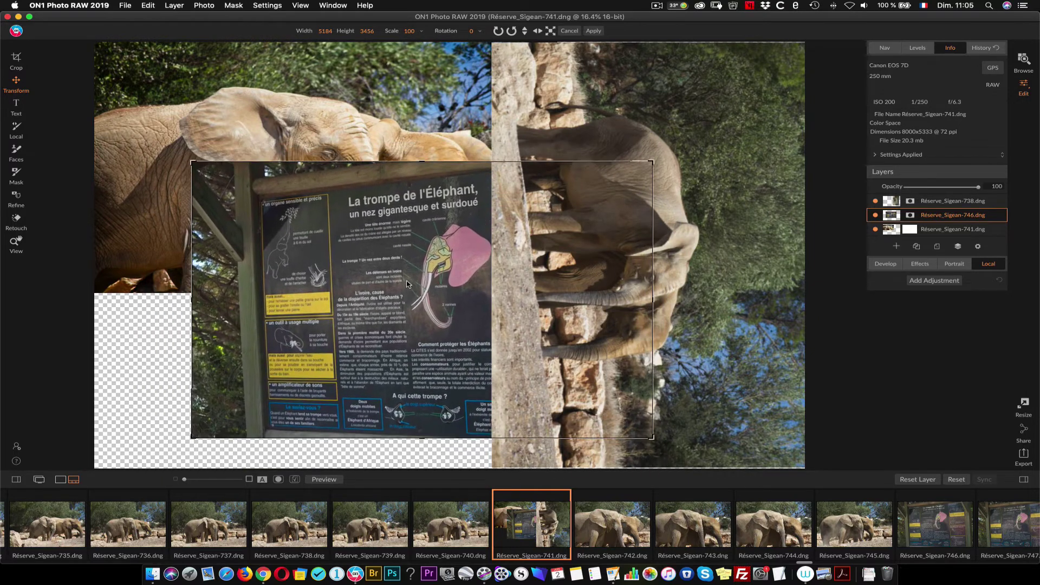
click(876, 202)
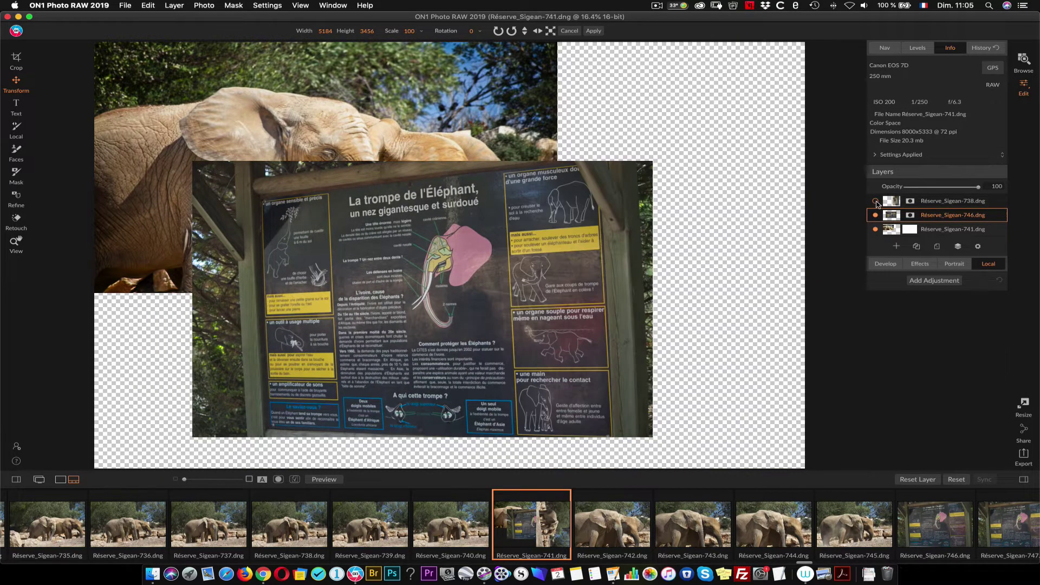
click(876, 202)
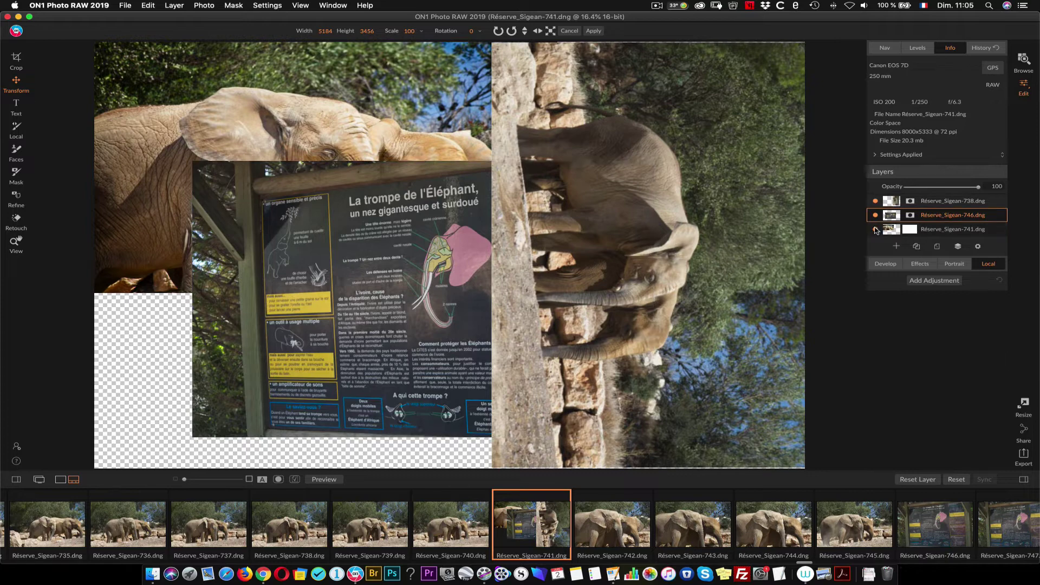
click(876, 230)
click(876, 230)
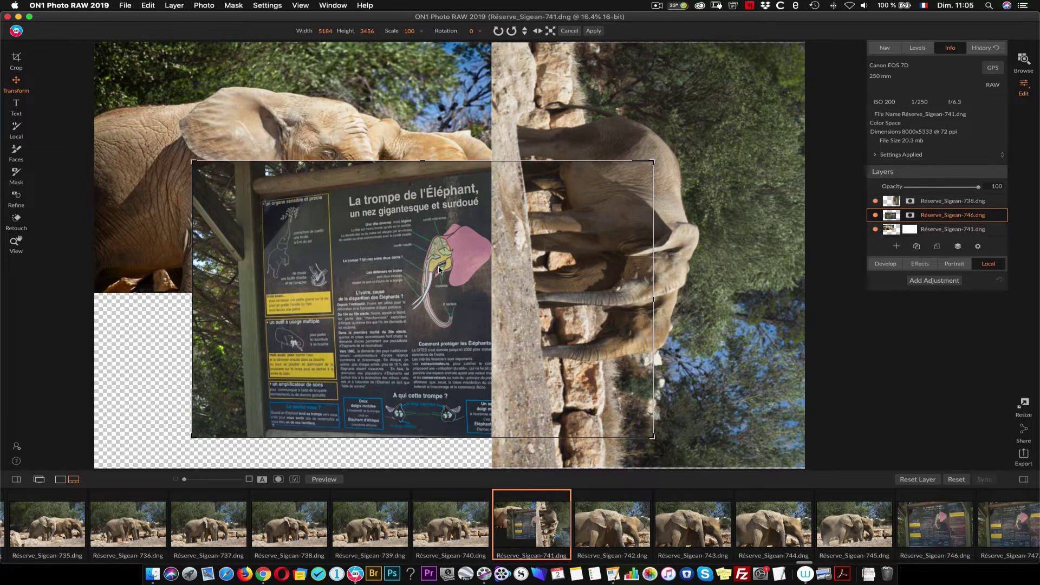
drag(373, 299, 278, 338)
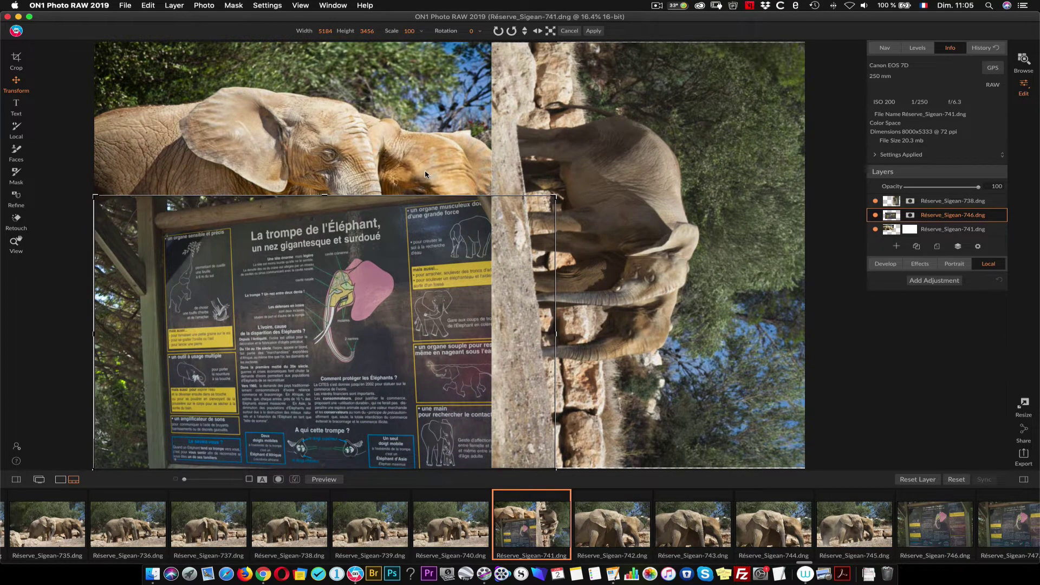
click(15, 245)
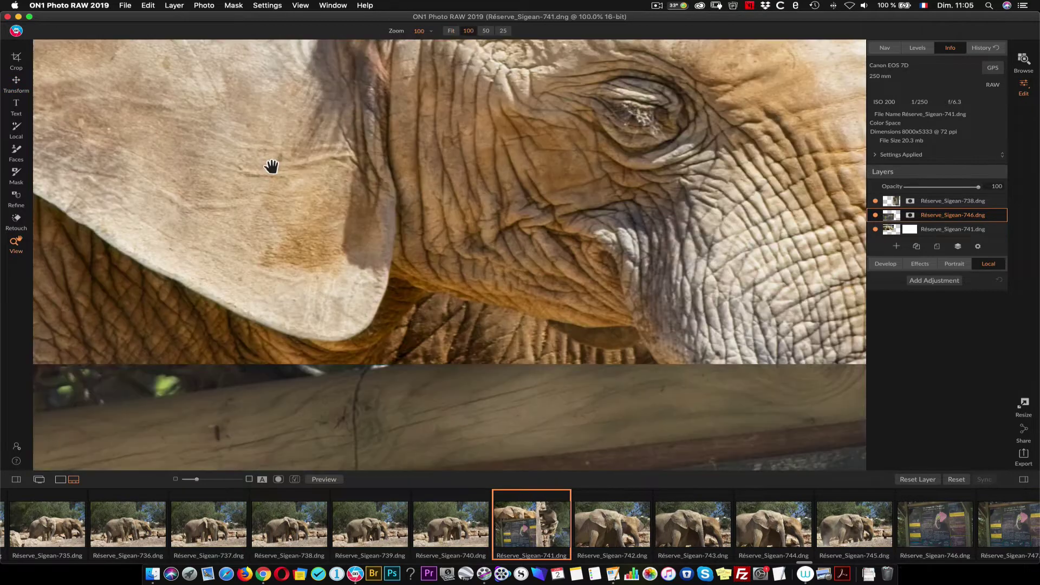
Check the collage up close and with the Réserve_Sigean-741.dng layer hidden and shown again
click(275, 169)
click(276, 167)
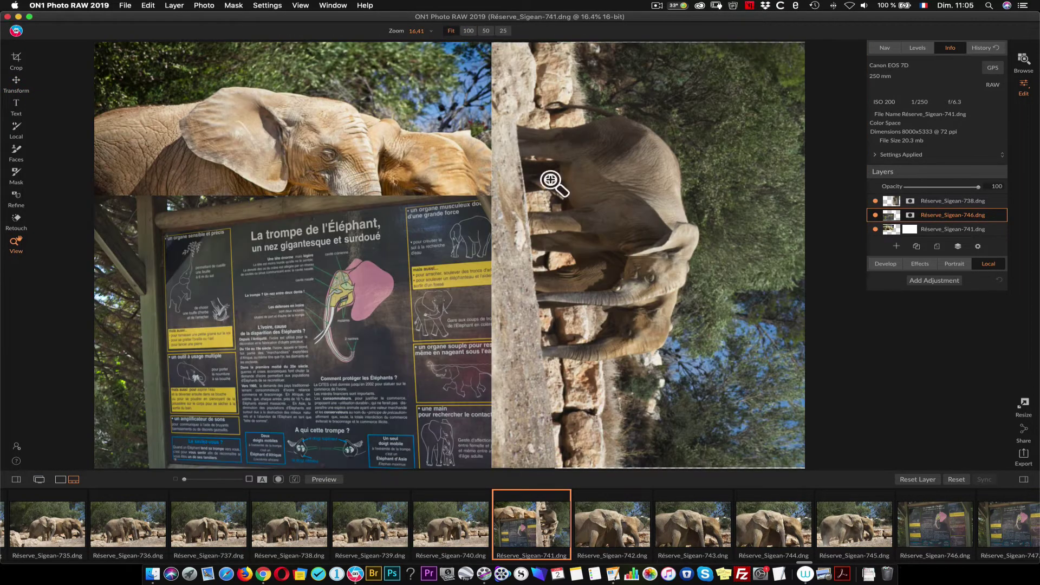
click(876, 229)
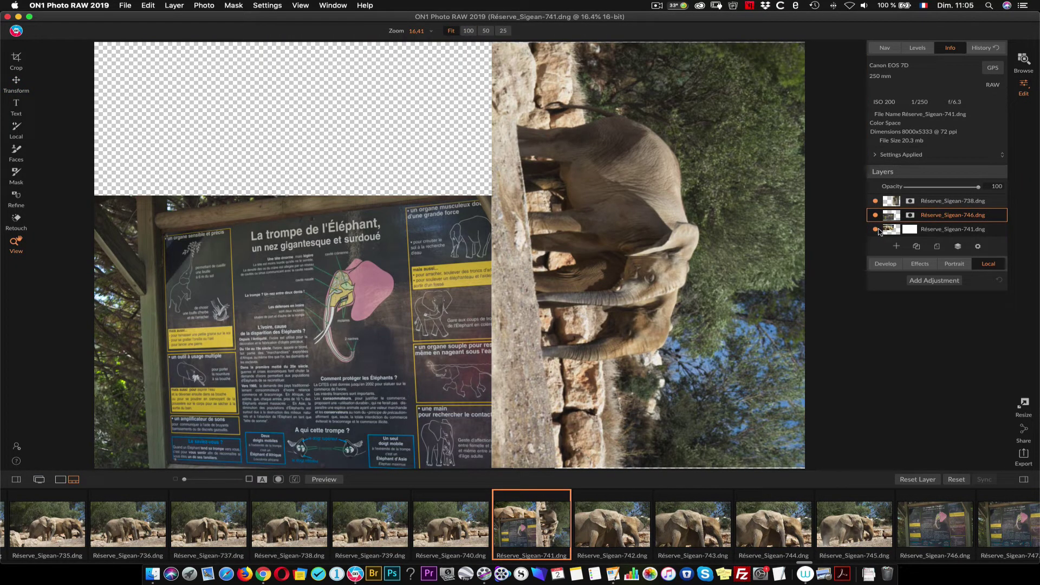
click(875, 229)
drag(897, 233, 910, 199)
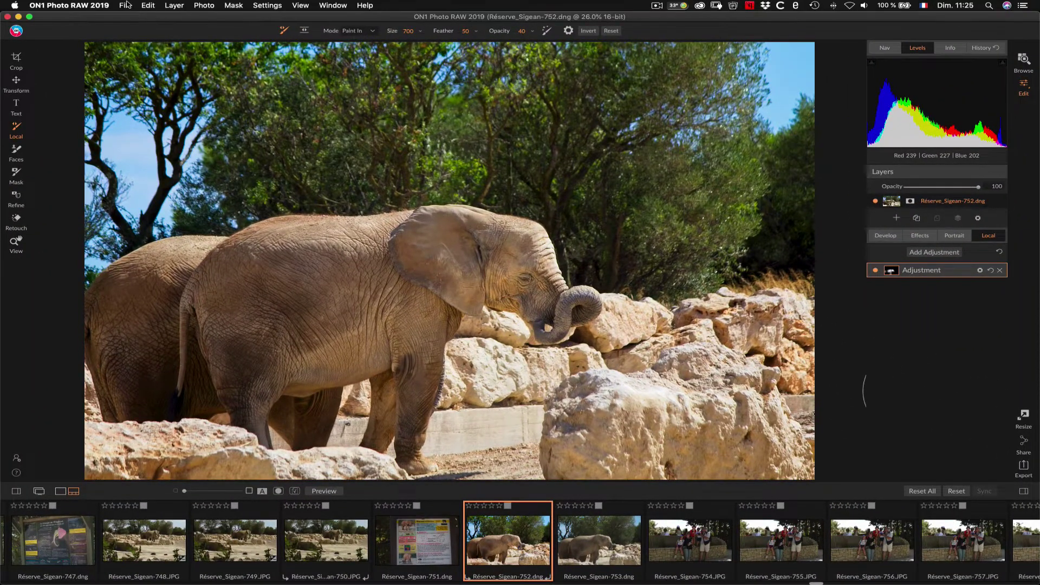
Start a new canvas named Untitled with the 13 x 19 inches preset
click(127, 5)
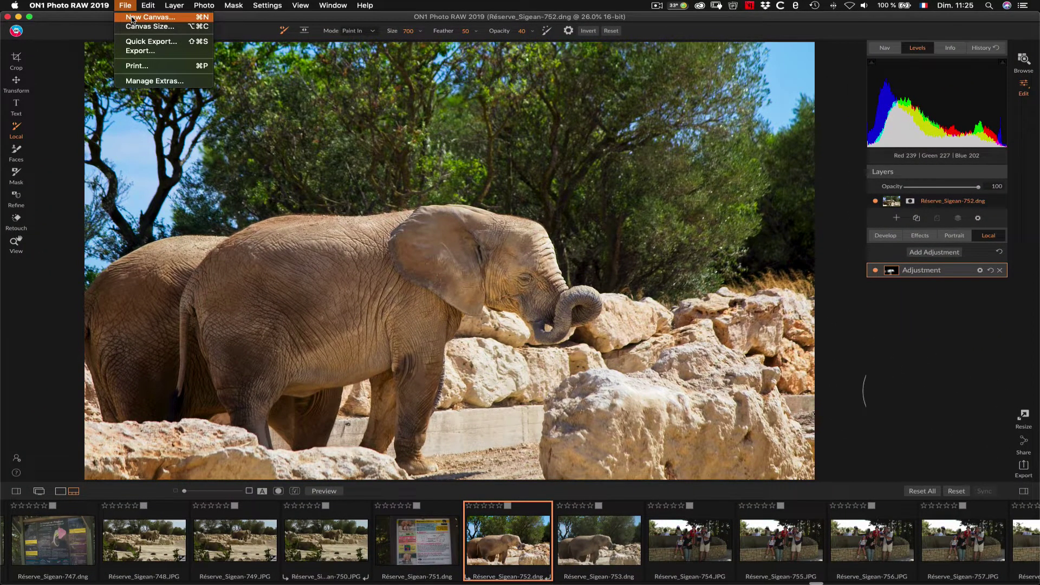
click(132, 18)
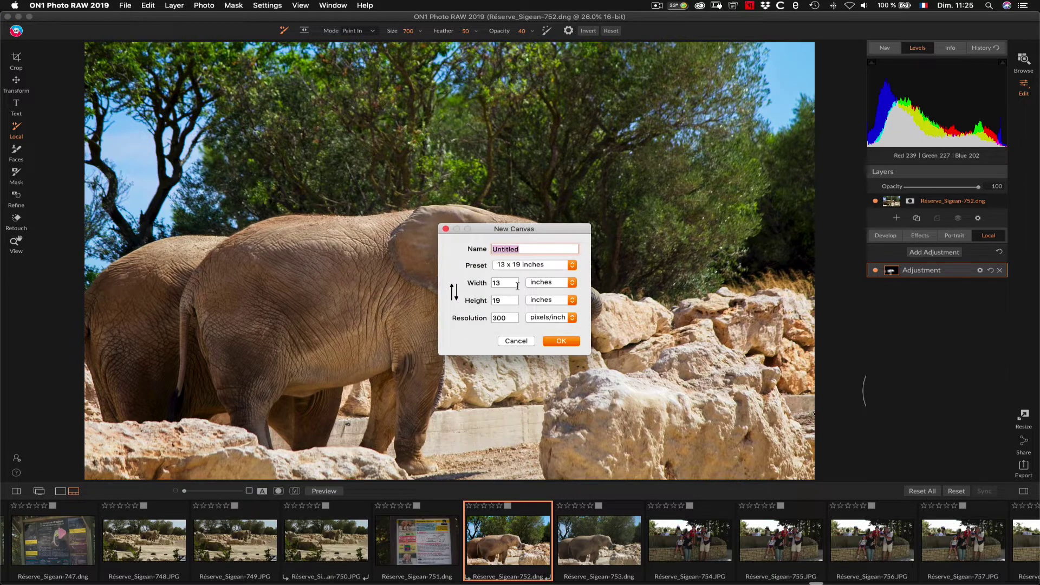
click(529, 266)
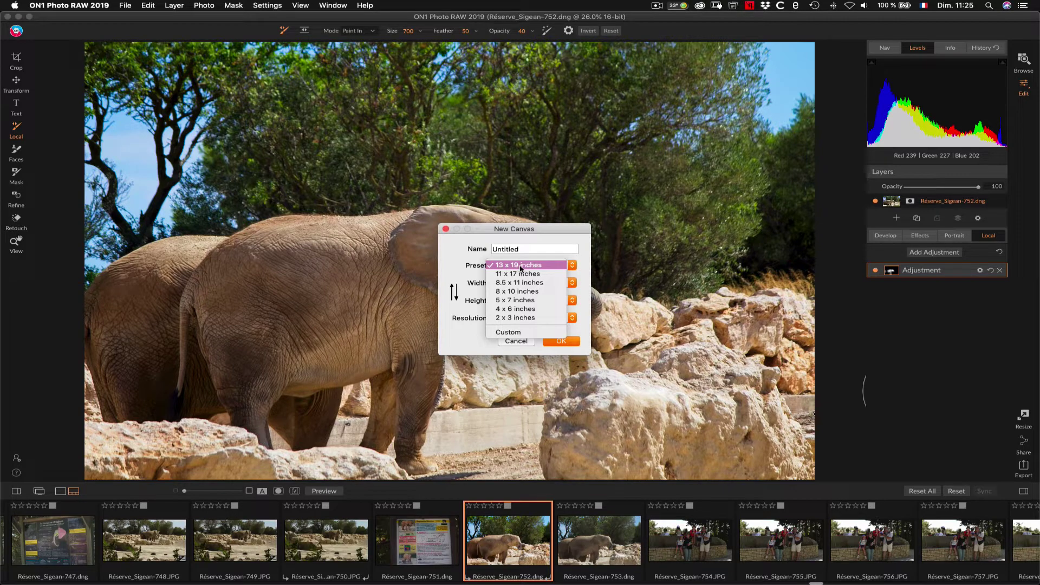
click(522, 267)
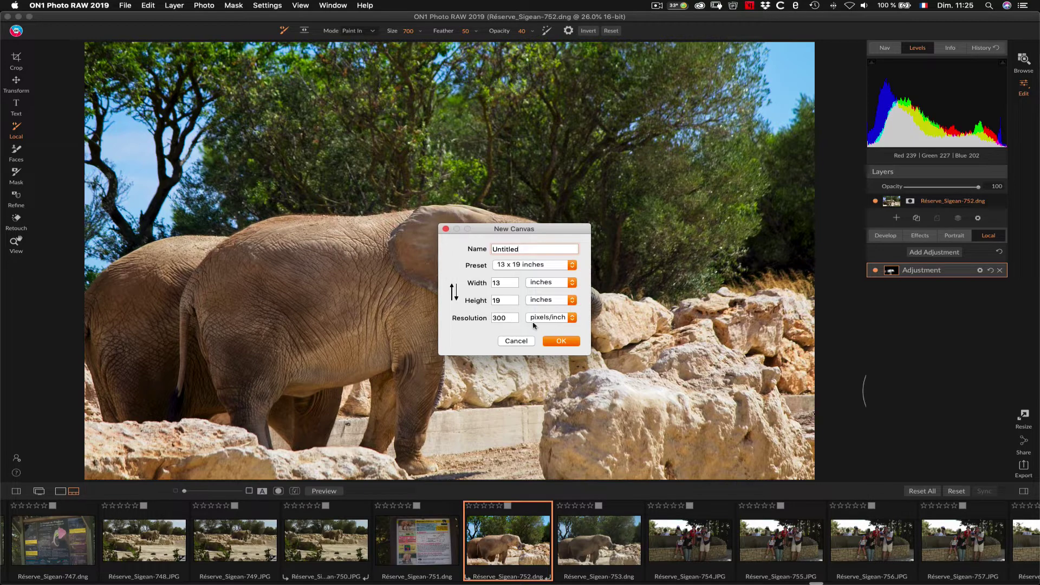
Try pixels/cm as the new canvas's resolution unit, returning it to pixels/inch
click(549, 320)
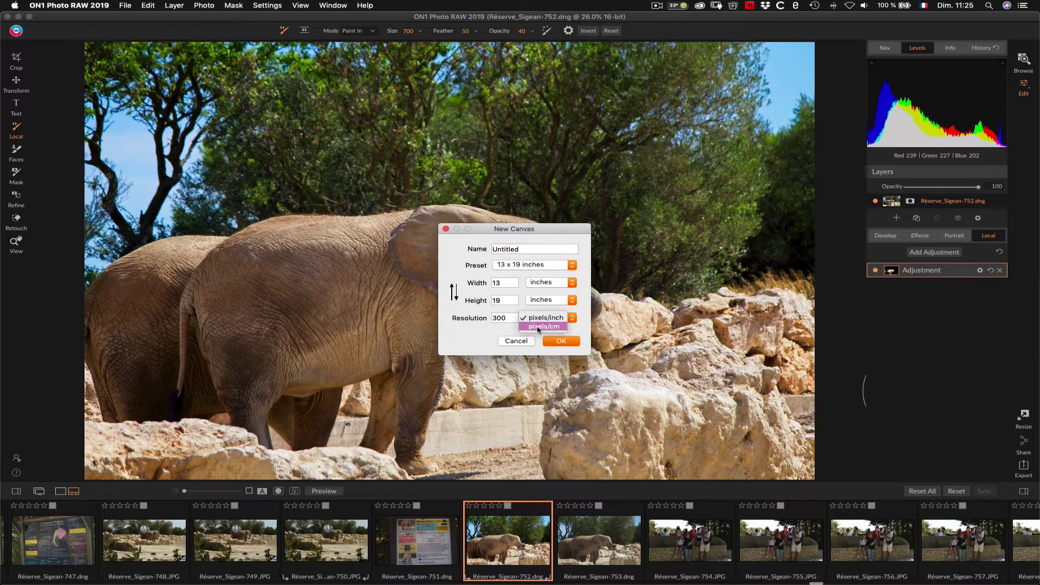
click(539, 327)
click(548, 320)
click(549, 318)
click(549, 318)
click(545, 324)
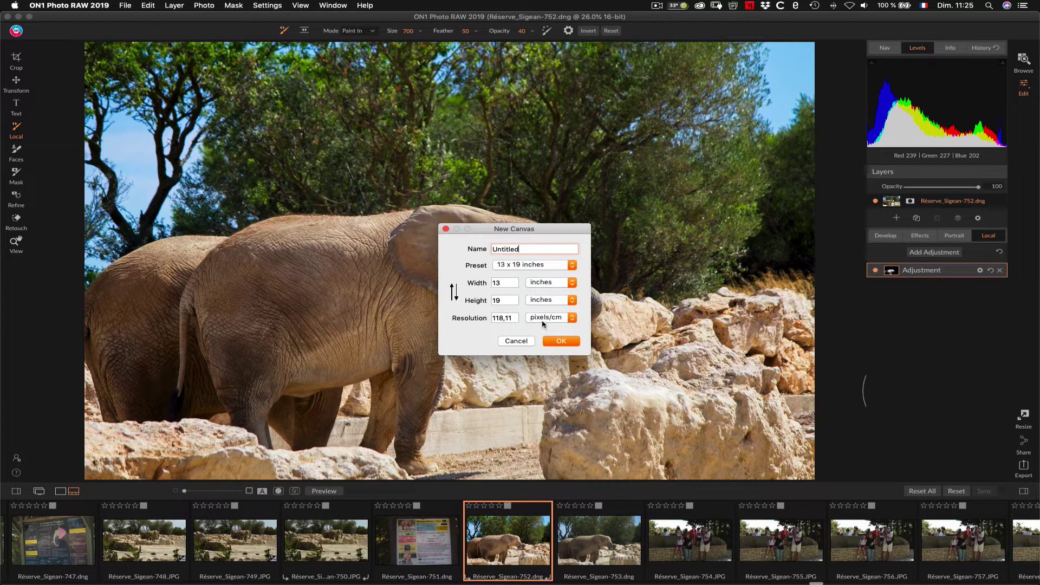
click(544, 319)
click(544, 309)
Create the new canvas and add Réserve_Sigean-752.dng to it as a layer
click(551, 342)
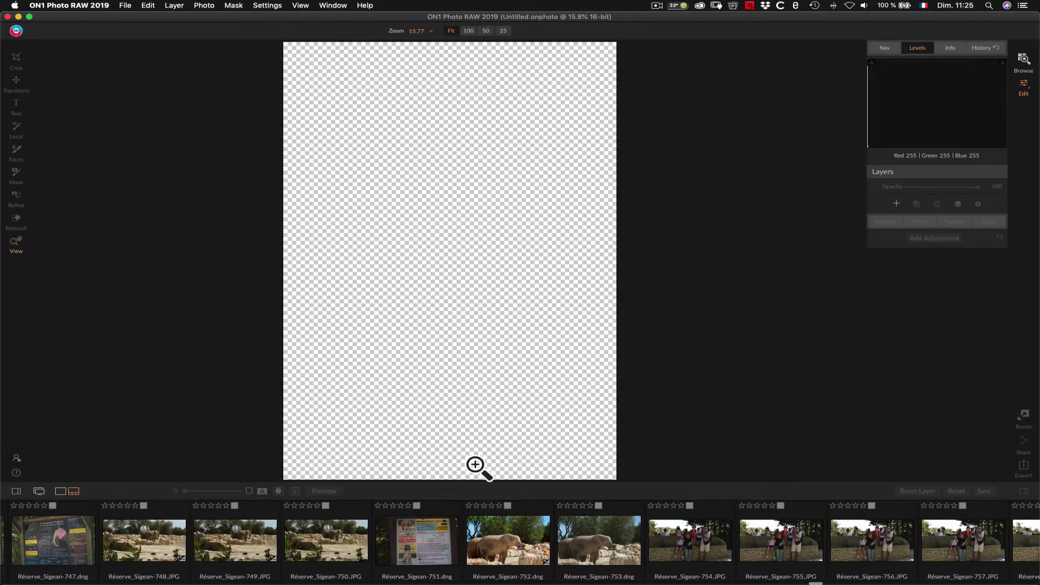
drag(503, 549, 444, 231)
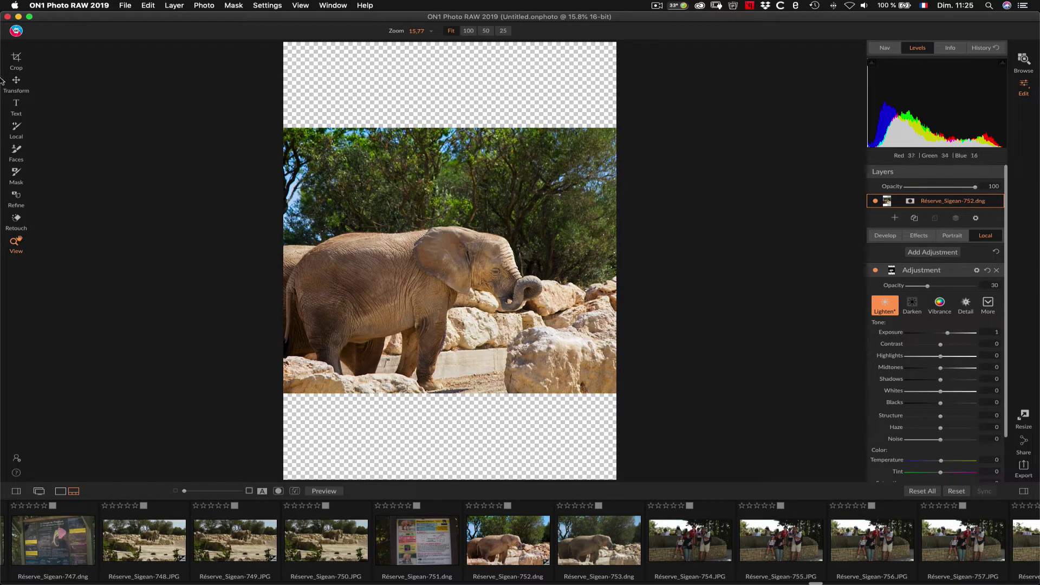
Try filling the canvas with the Réserve_Sigean-752.dng layer at 8550 x 5700 and flipping it horizontally, cancelling the transform
click(19, 80)
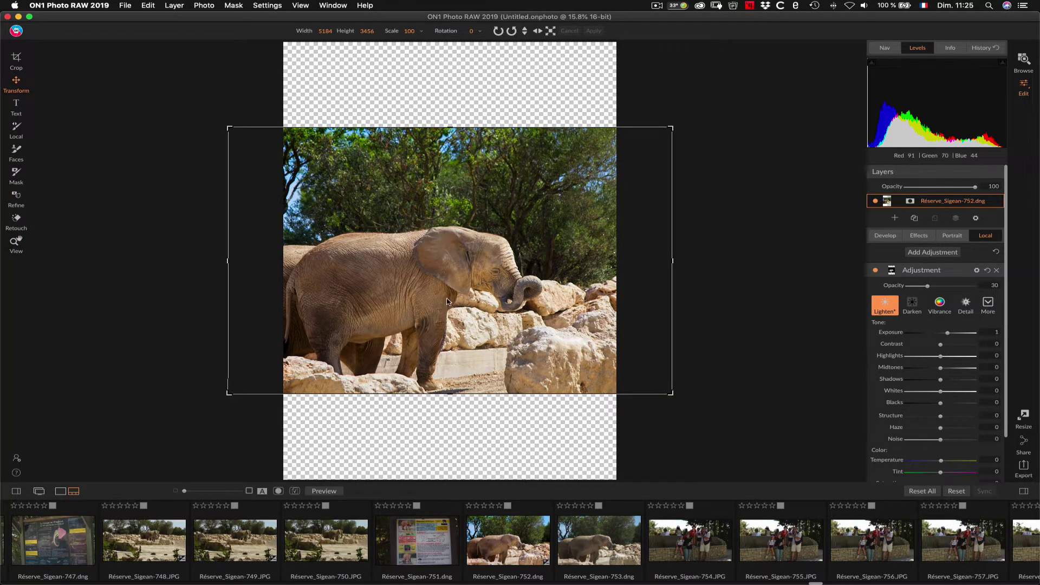
drag(448, 300, 454, 217)
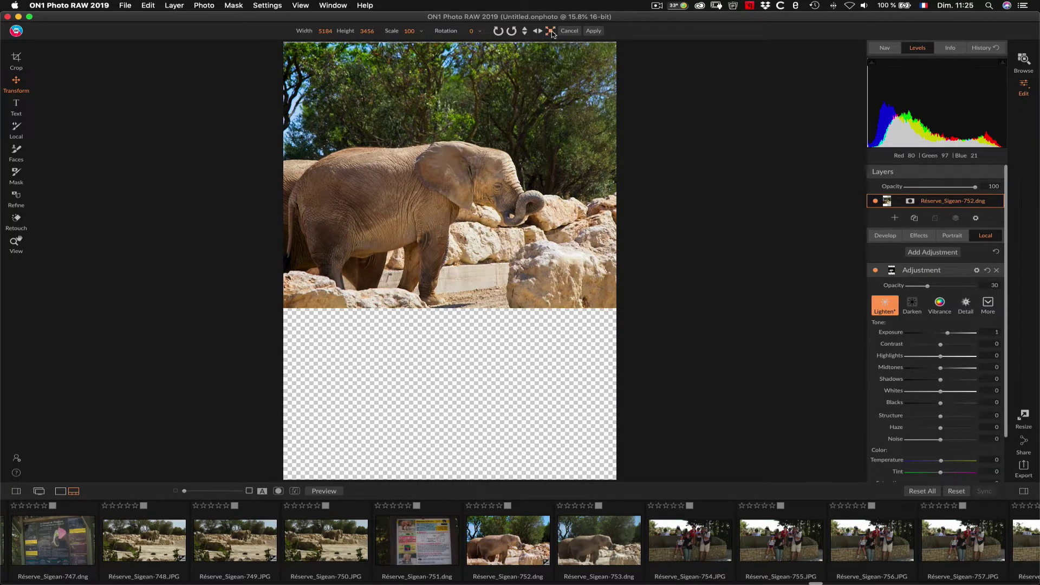
click(551, 31)
click(538, 32)
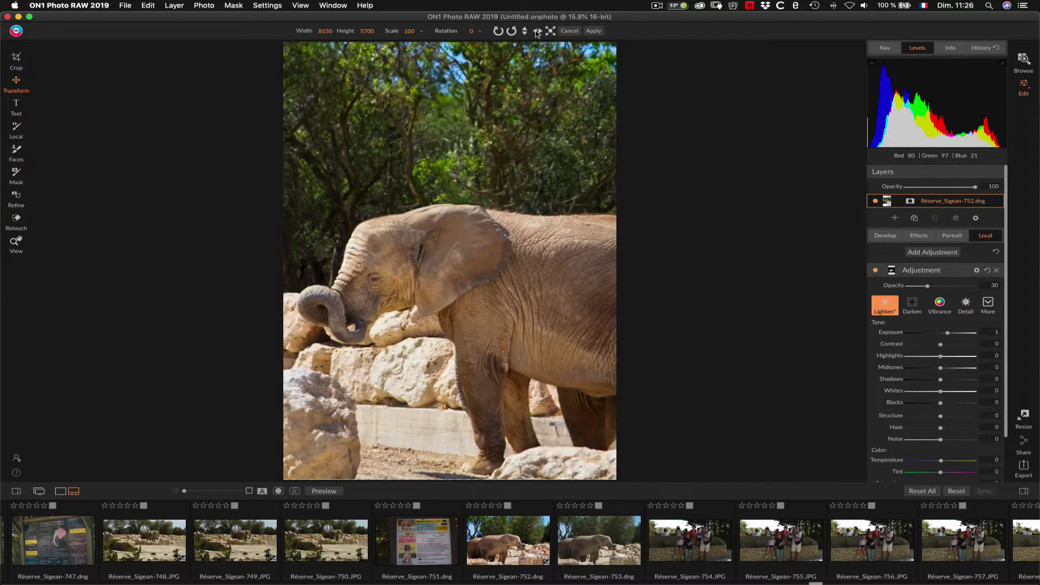
click(538, 32)
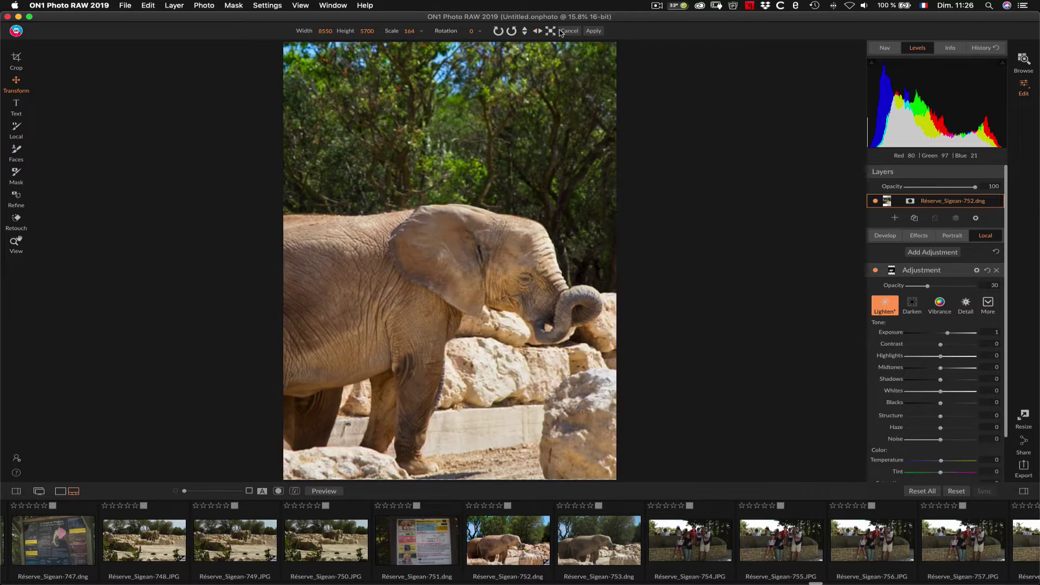
click(569, 31)
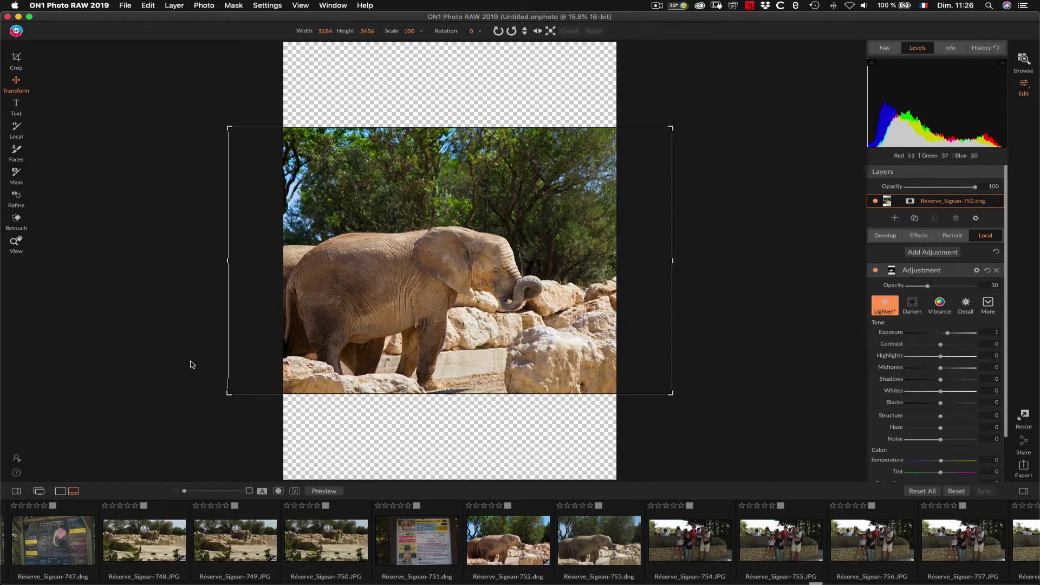
Try resizing the Réserve_Sigean-752.dng layer with altered proportions to about 3427 x 2599, cancelling the transform
click(228, 396)
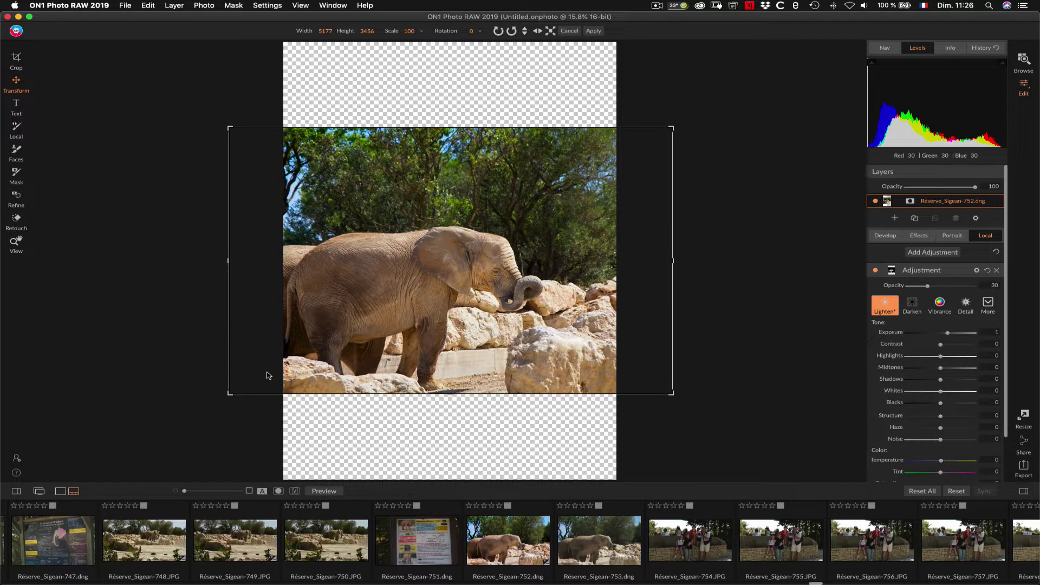
drag(233, 400, 281, 372)
drag(675, 365, 581, 330)
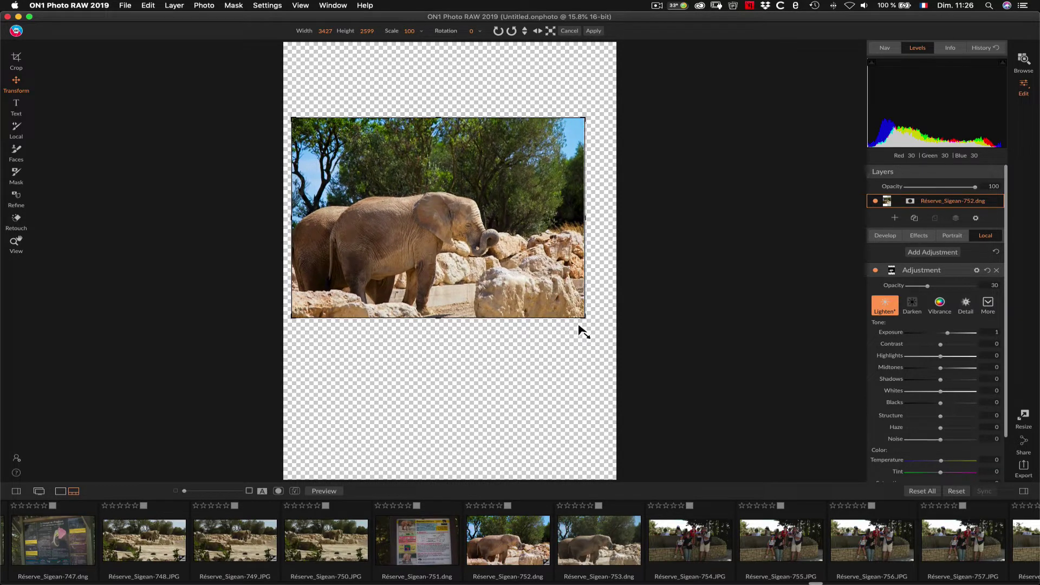
click(570, 30)
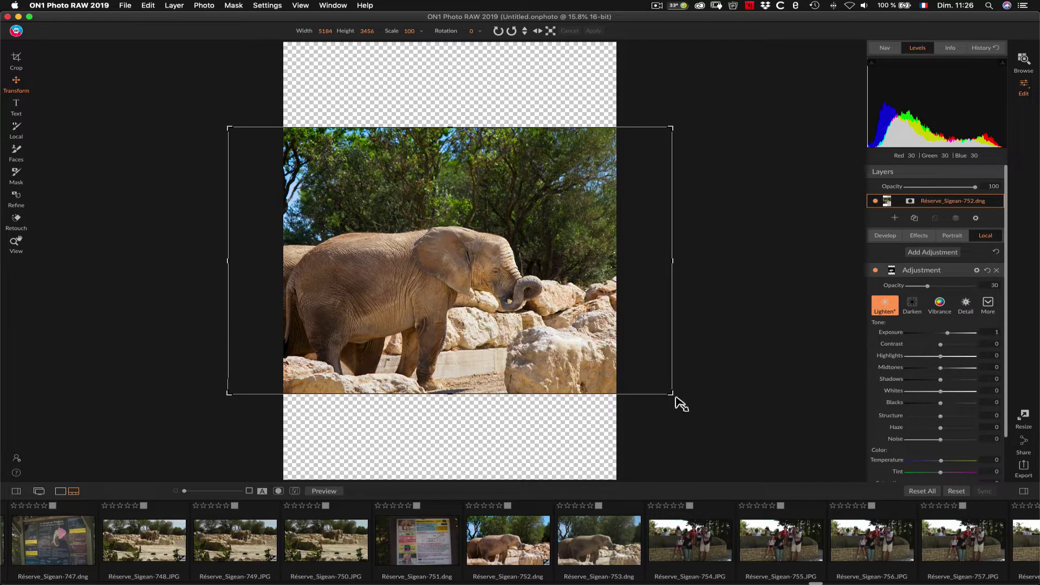
Scale the Réserve_Sigean-752.dng layer down proportionally to about 3529 x 2352 and place it near the canvas's upper edge
drag(674, 402, 553, 329)
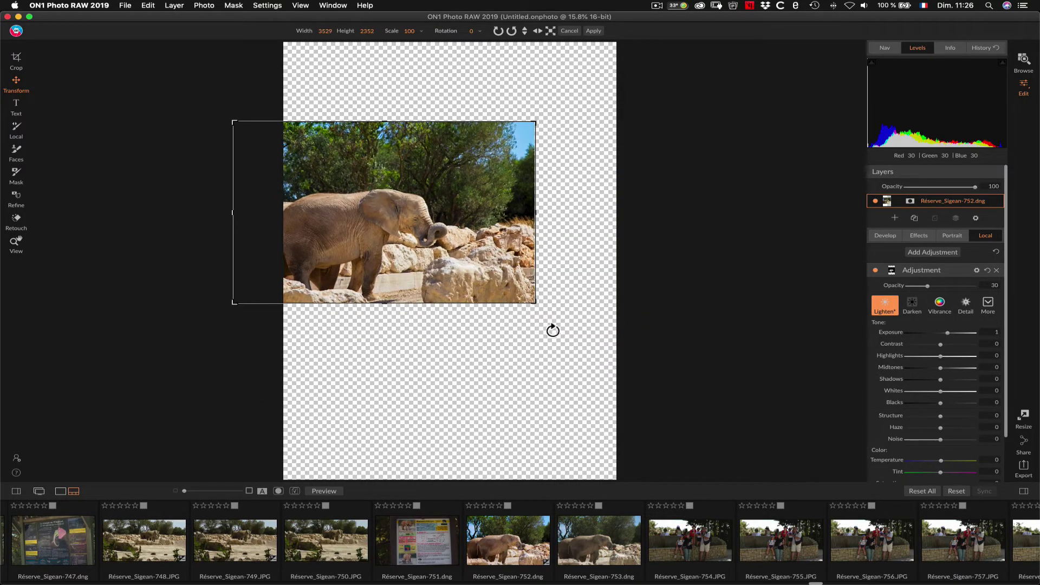
drag(366, 238, 426, 159)
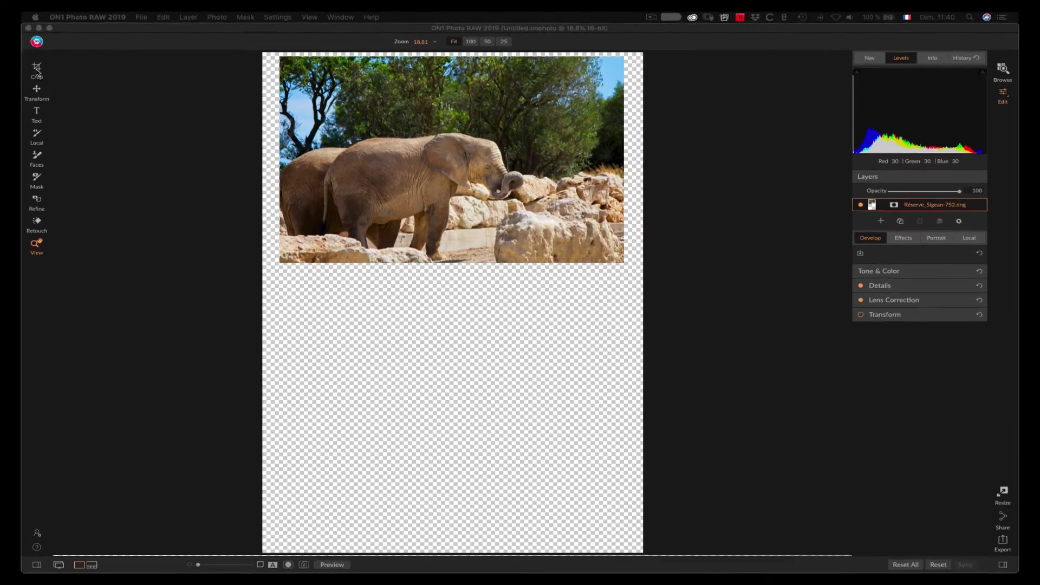
Crop the canvas to the elephant photo's edges, about 3485 x 2340 pixels
key(c)
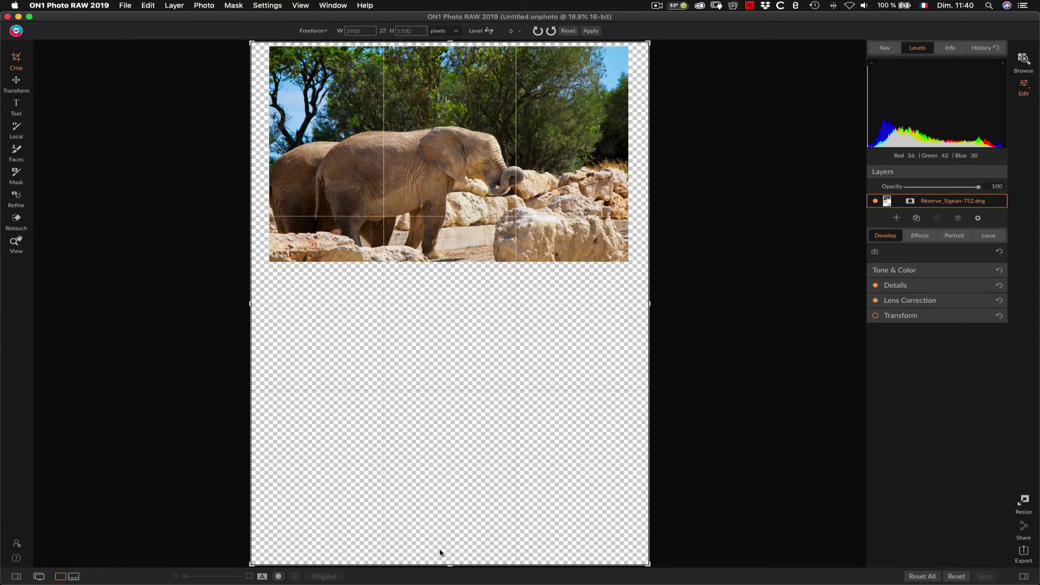
drag(453, 567, 459, 420)
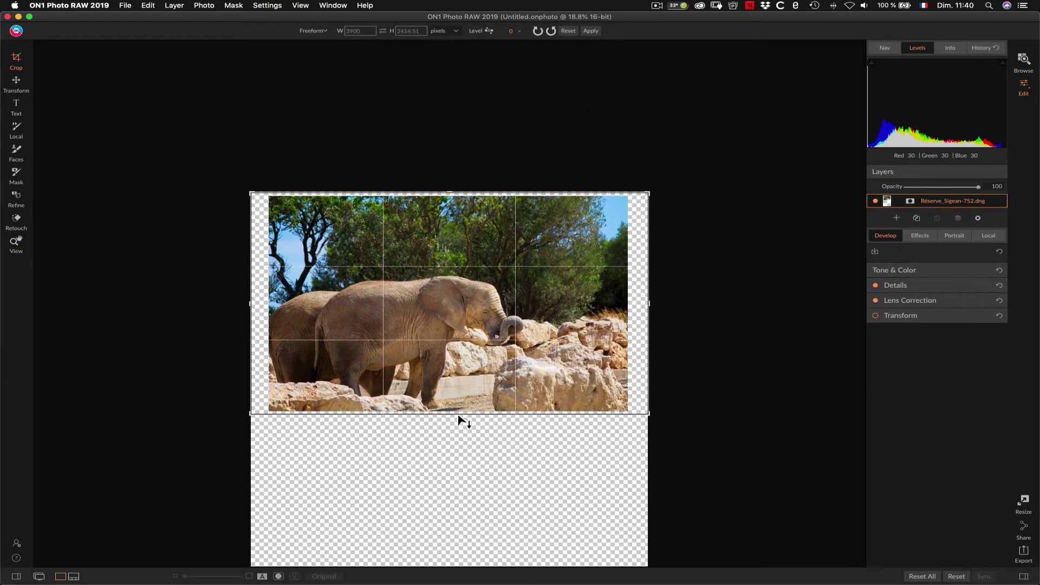
drag(251, 304, 270, 308)
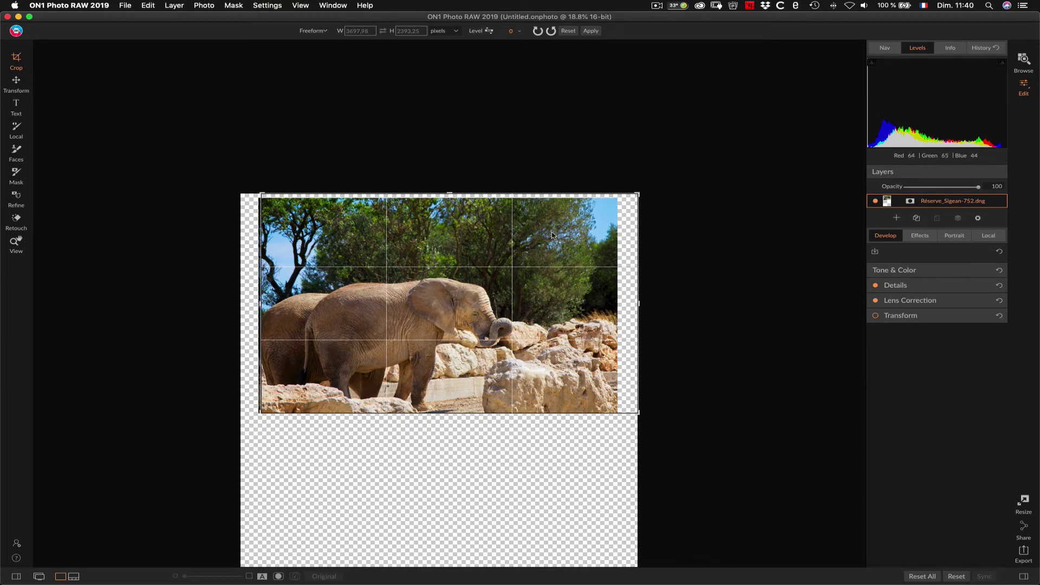
drag(646, 200, 630, 201)
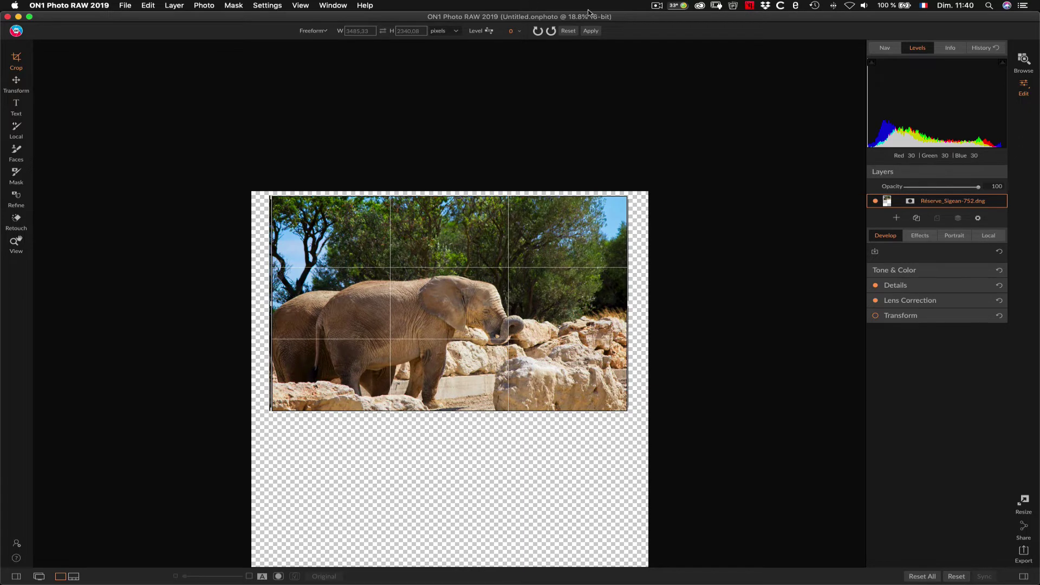
click(591, 32)
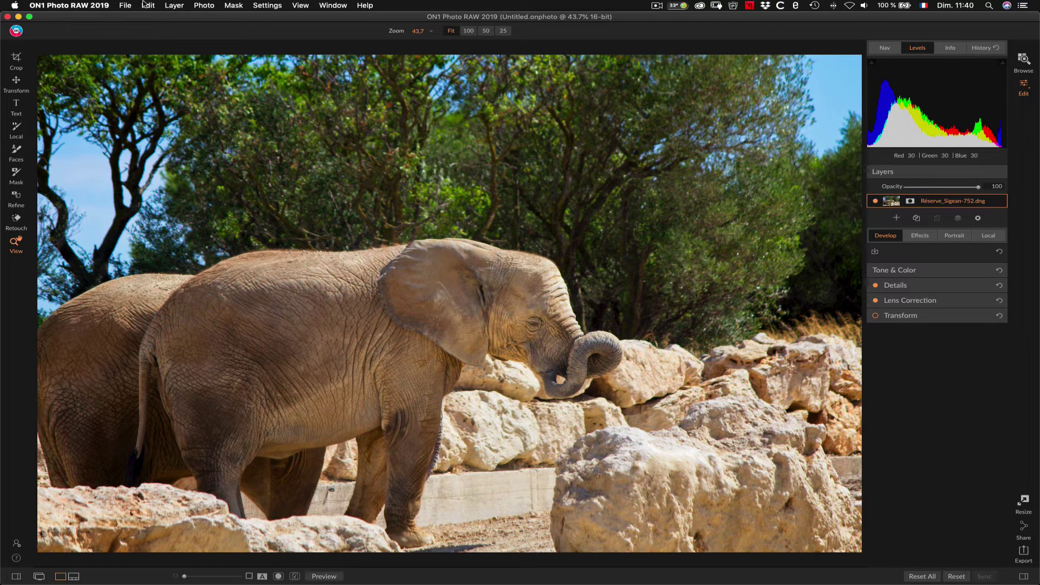
Undo the crop and check the Canvas Size settings, closing them without applying a change
click(124, 5)
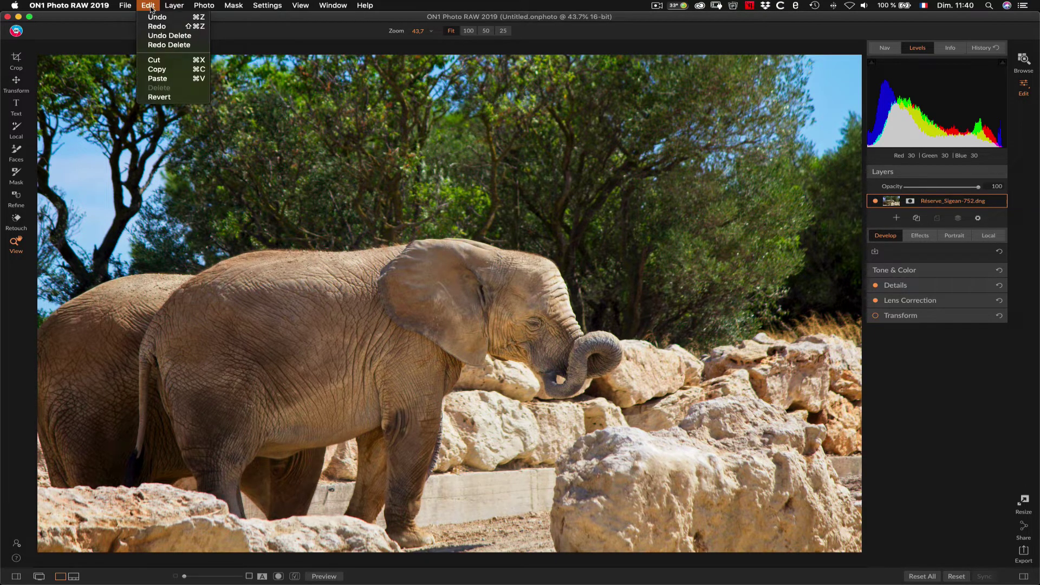
click(153, 18)
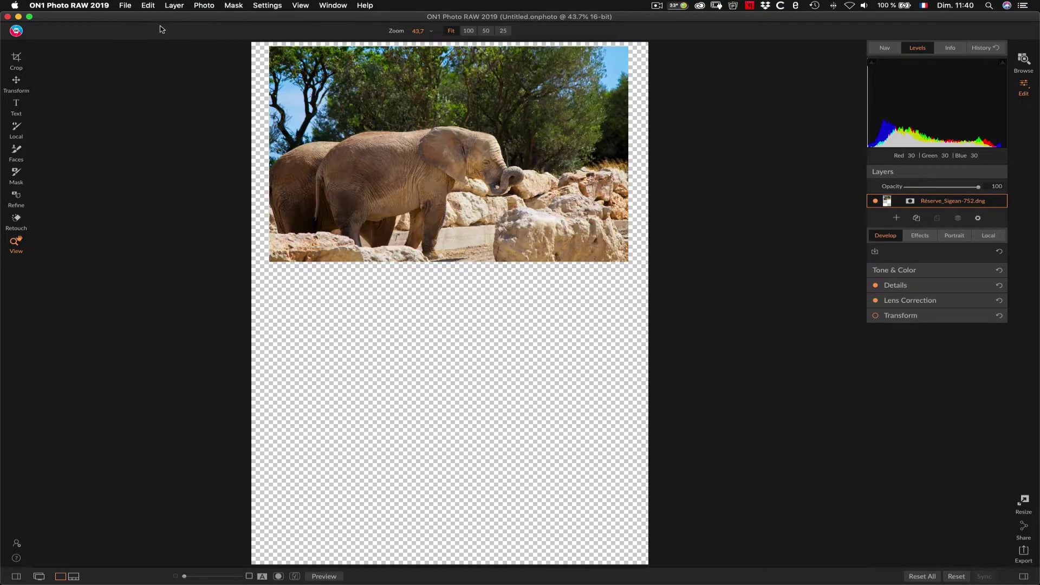
click(128, 6)
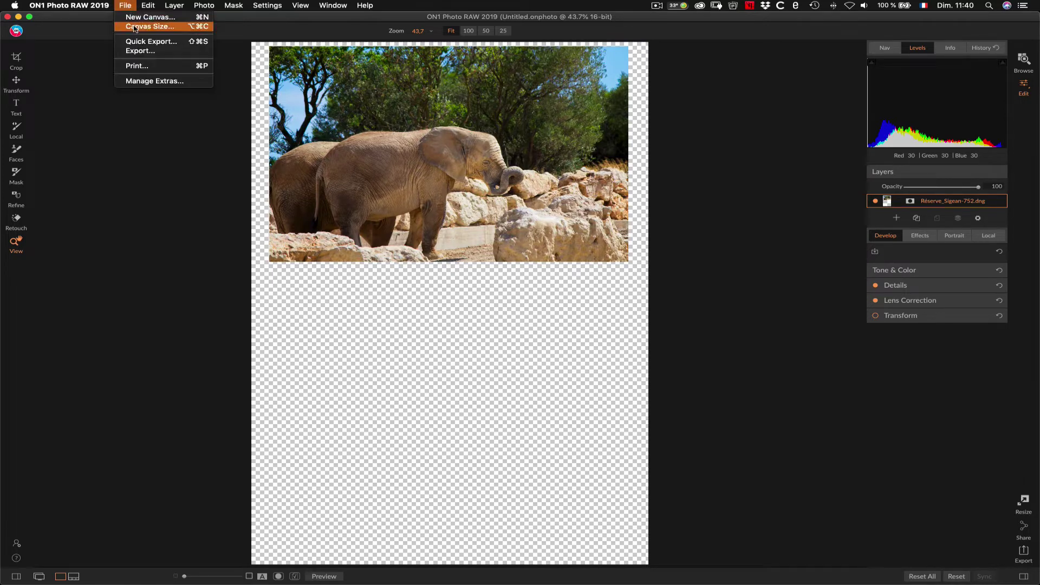
click(134, 27)
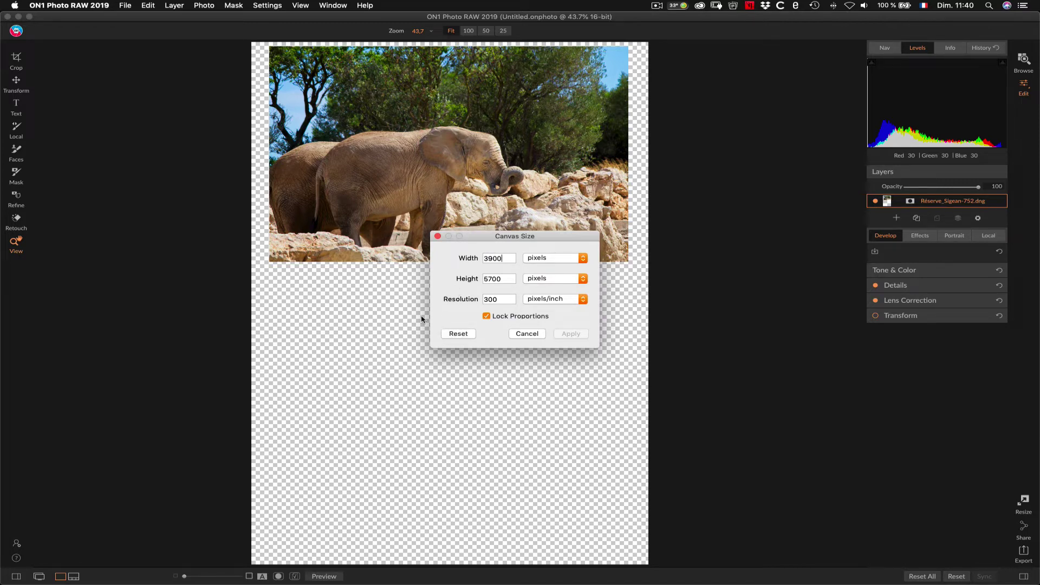
click(444, 209)
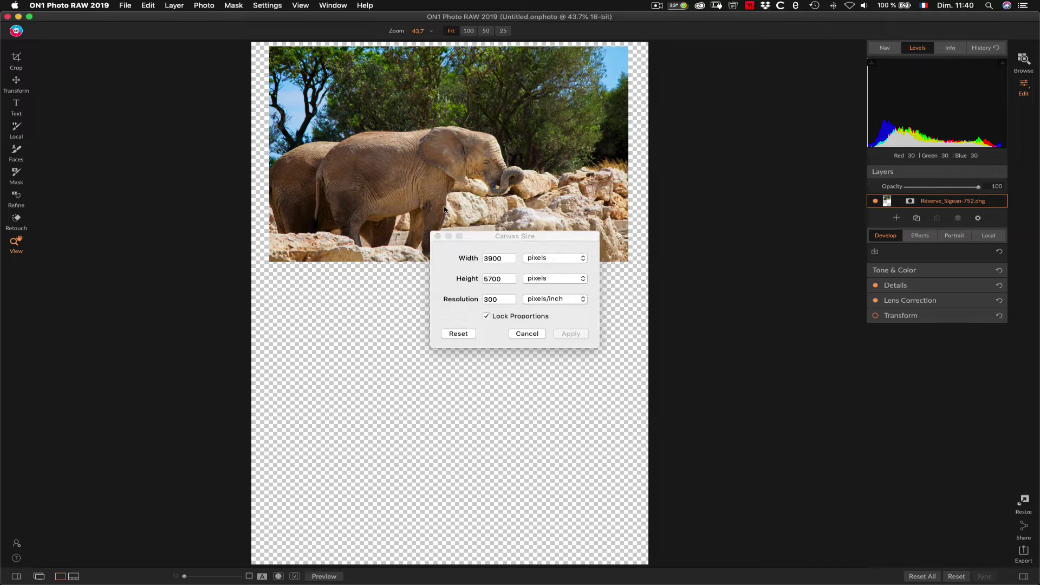
click(456, 336)
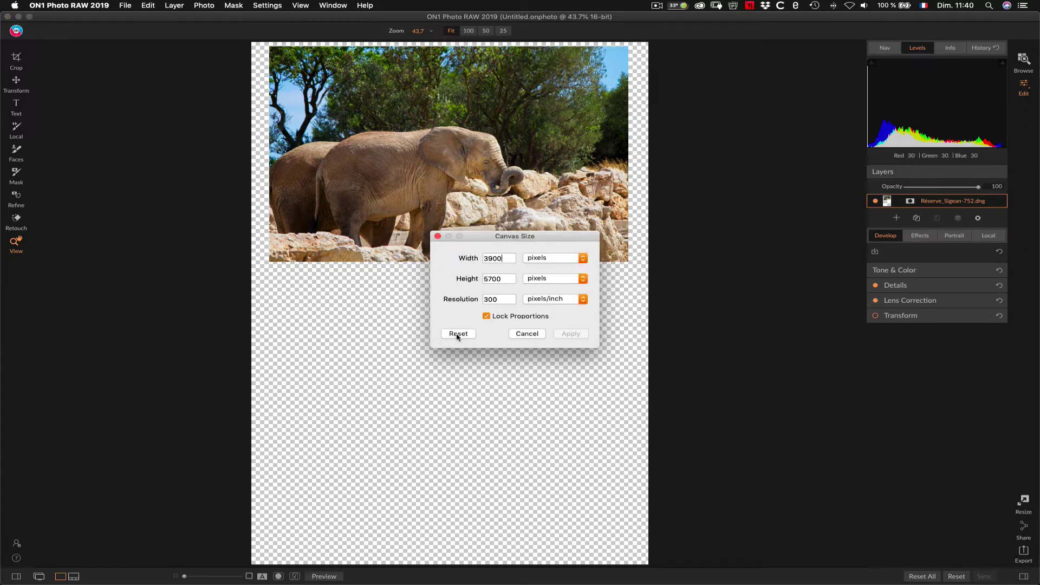
click(519, 334)
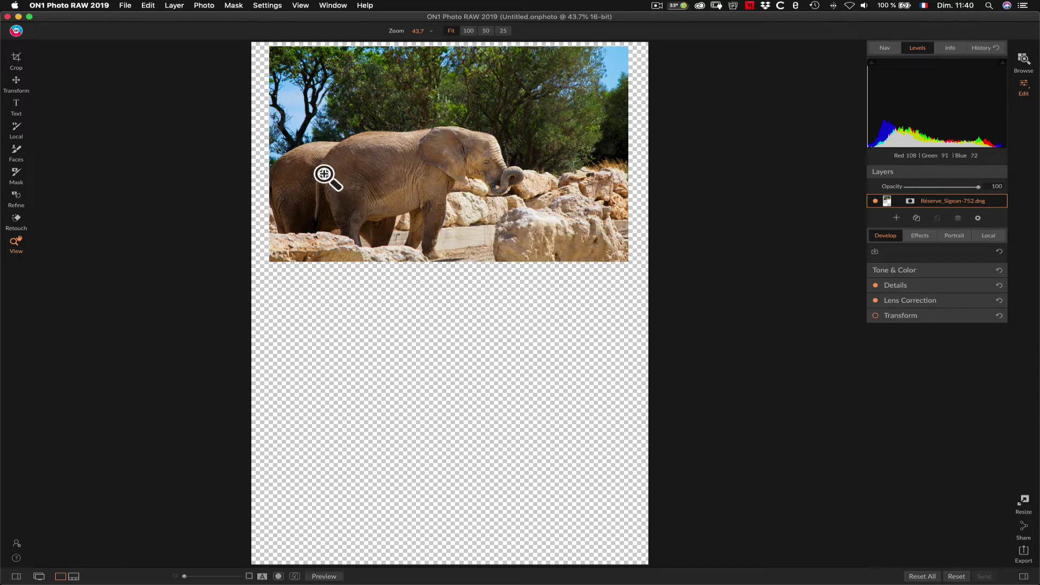
Redo the crop of the canvas to the elephant photo
click(150, 6)
click(156, 28)
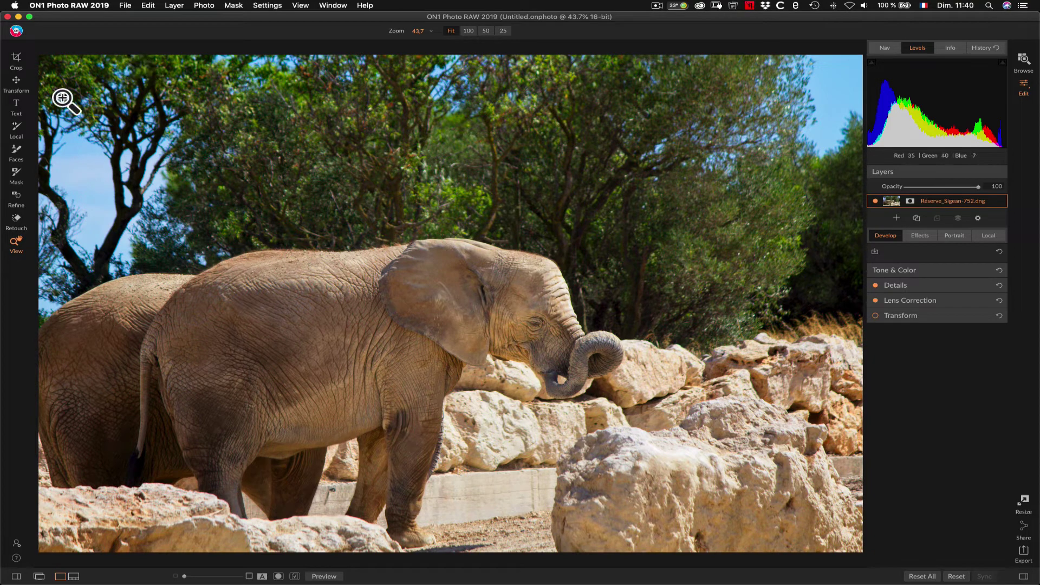
Add a text box over the rocks in the photo's lower right and set its font size to 72 pt
click(16, 106)
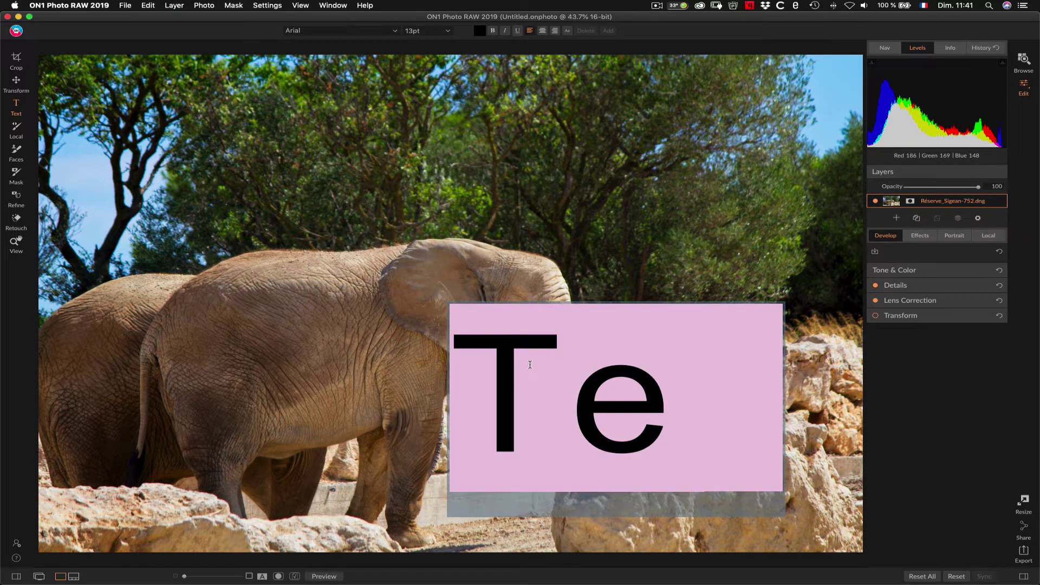
click(448, 31)
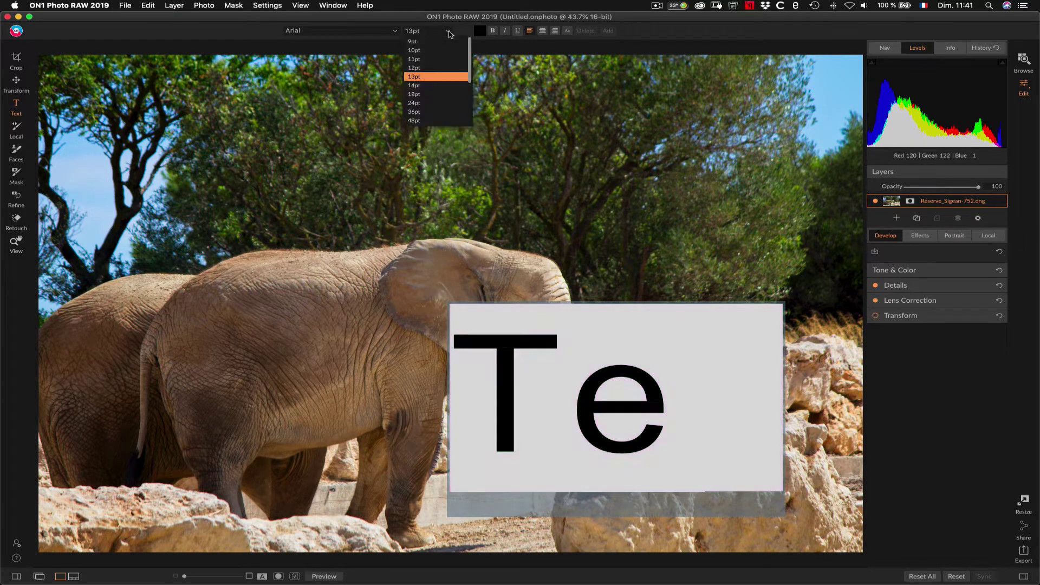
scroll(436, 108, down, 2)
click(428, 97)
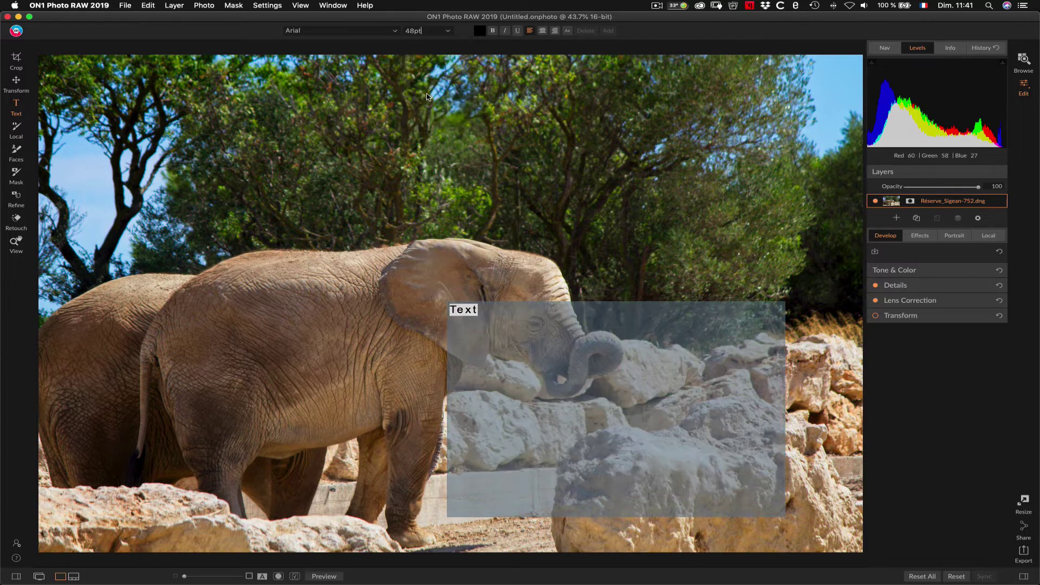
click(448, 31)
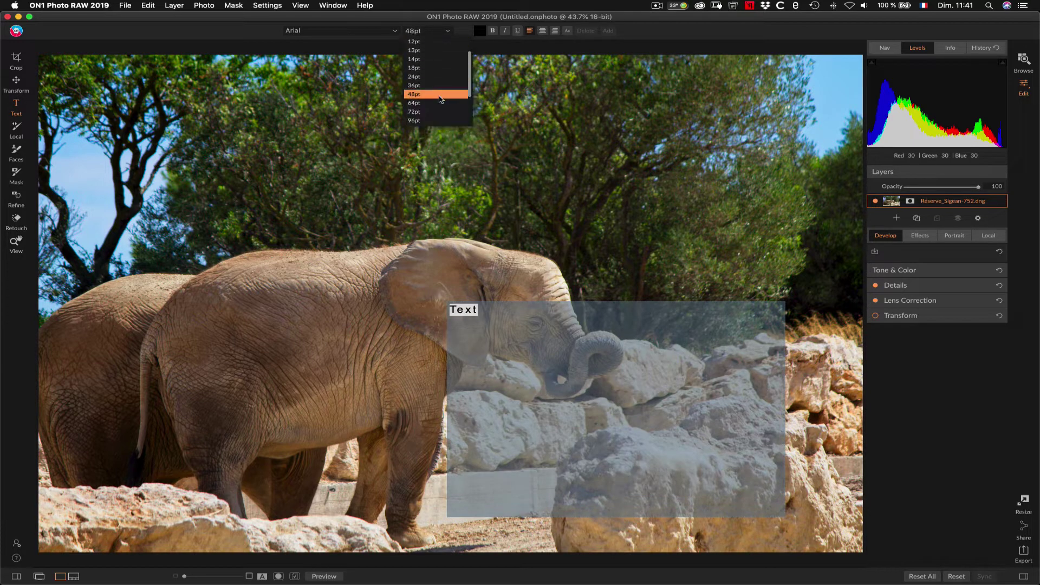
click(439, 103)
click(448, 31)
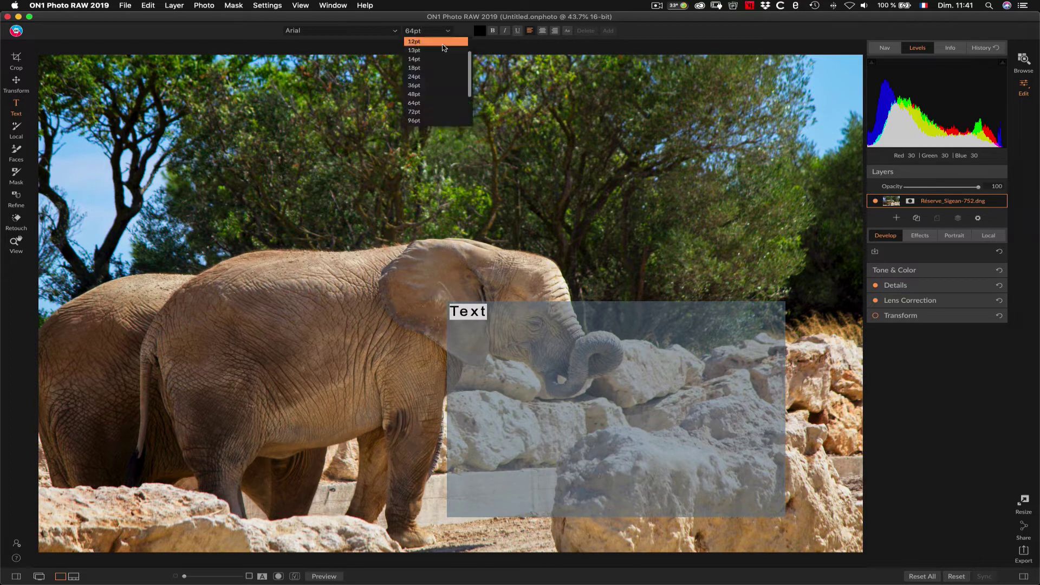
click(438, 112)
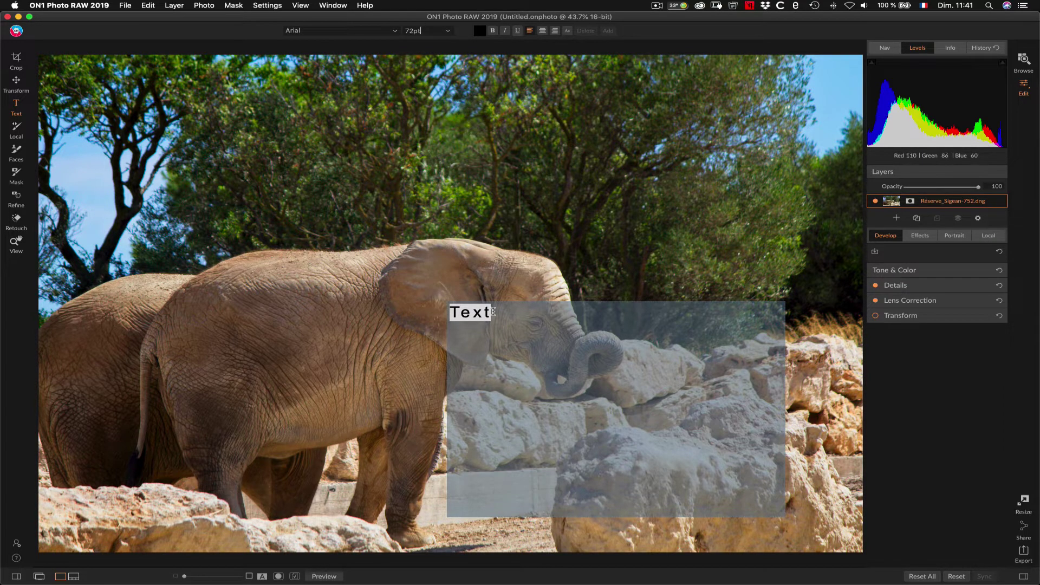
Replace the placeholder text with "bonjouyr Youtube !"
drag(491, 312, 461, 312)
key(BackSpace)
key(BackSpace)
text(Bonjour)
text( p)
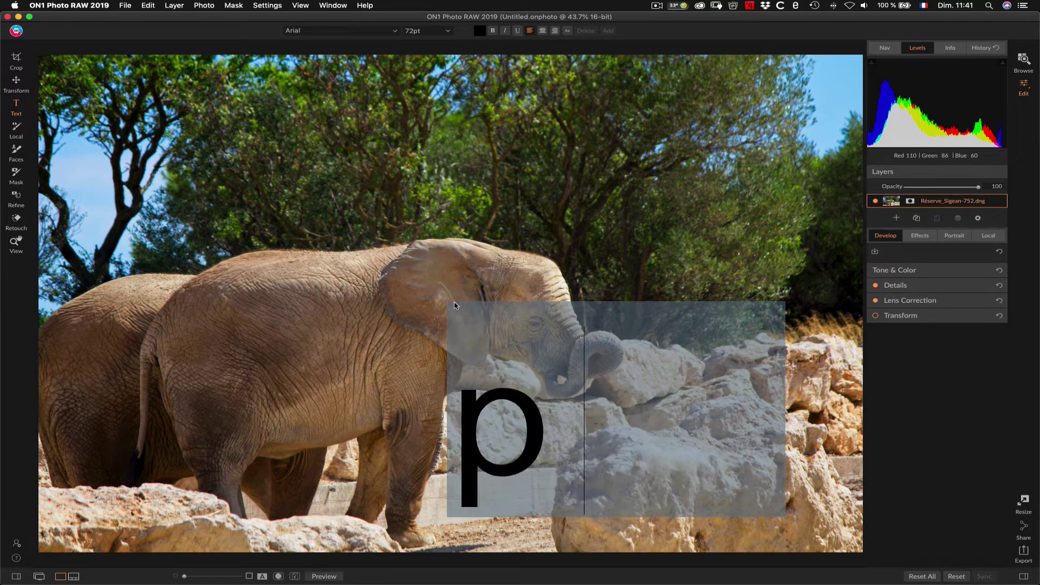
text(u)
key(BackSpace)
key(BackSpace)
text(Yo)
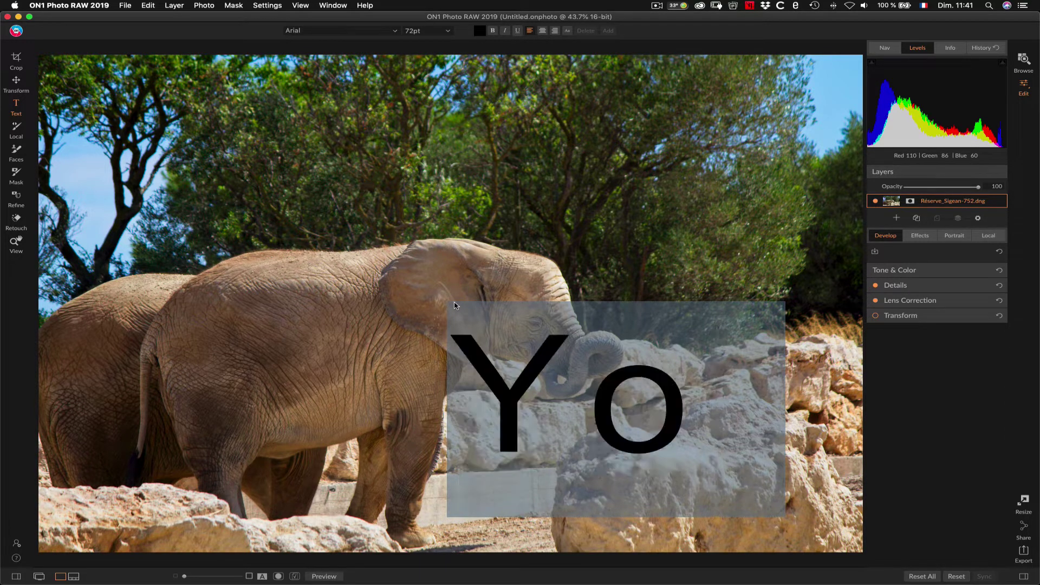
text(utube !)
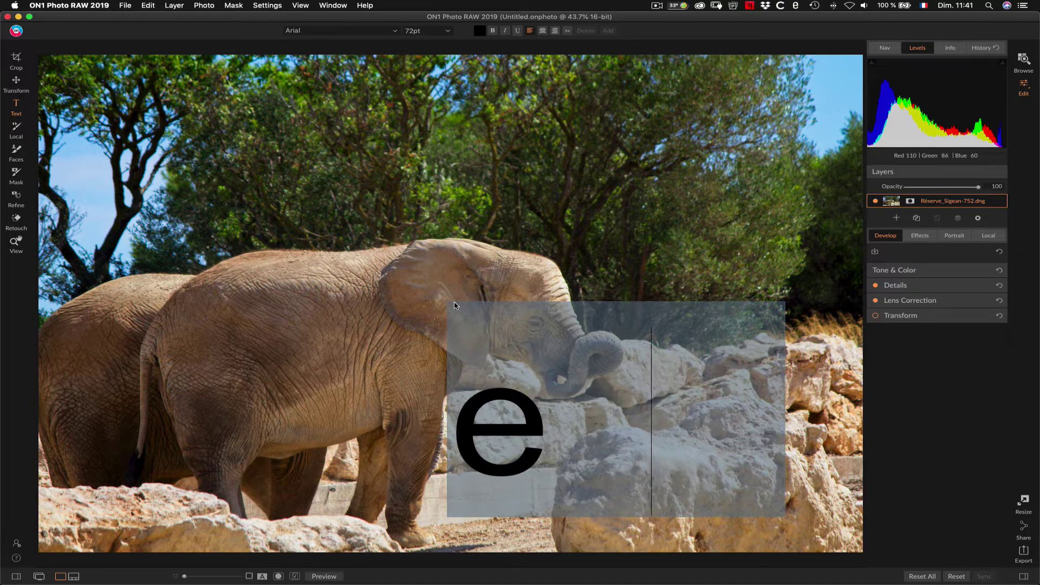
Set the whole text's font size to 64 pt and correct its first word to "bonjour"
key(super+a)
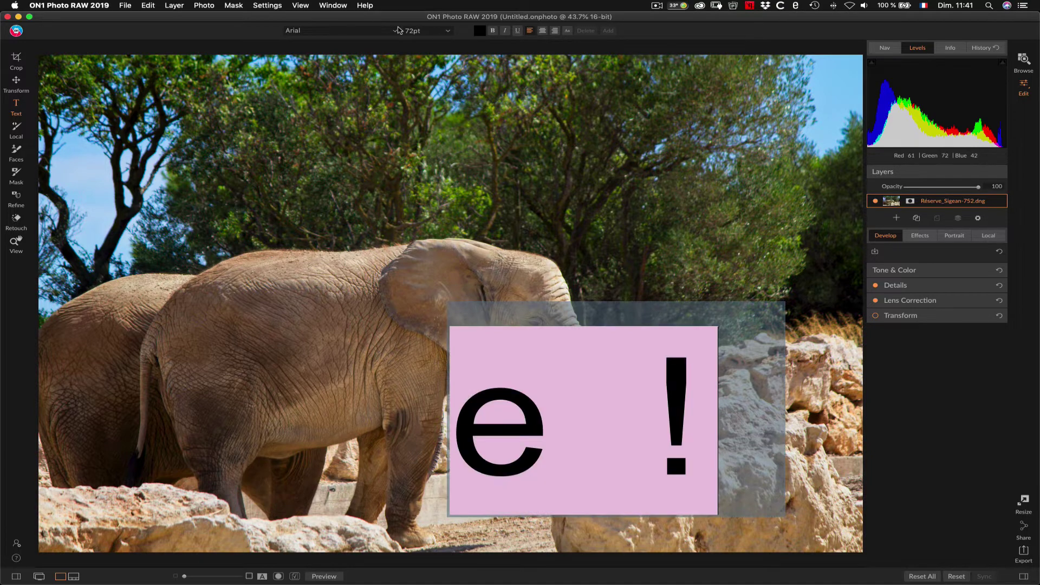
click(439, 31)
click(448, 31)
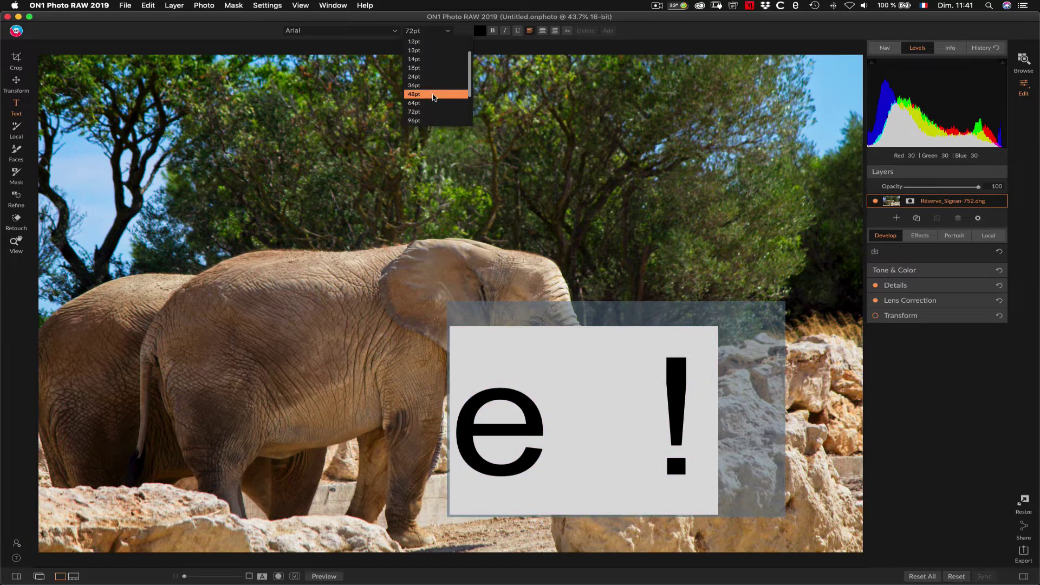
click(433, 95)
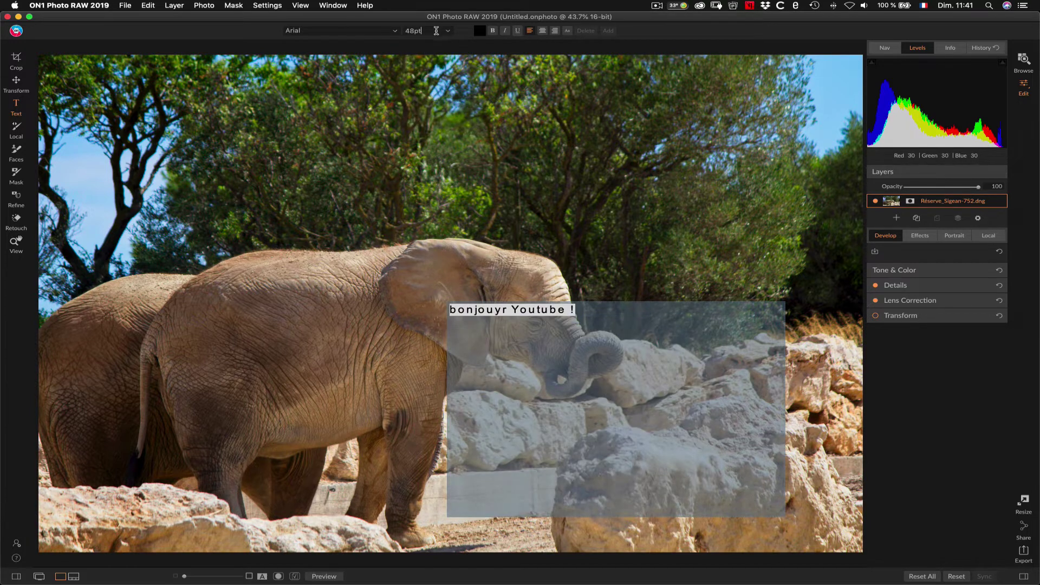
click(443, 31)
click(433, 101)
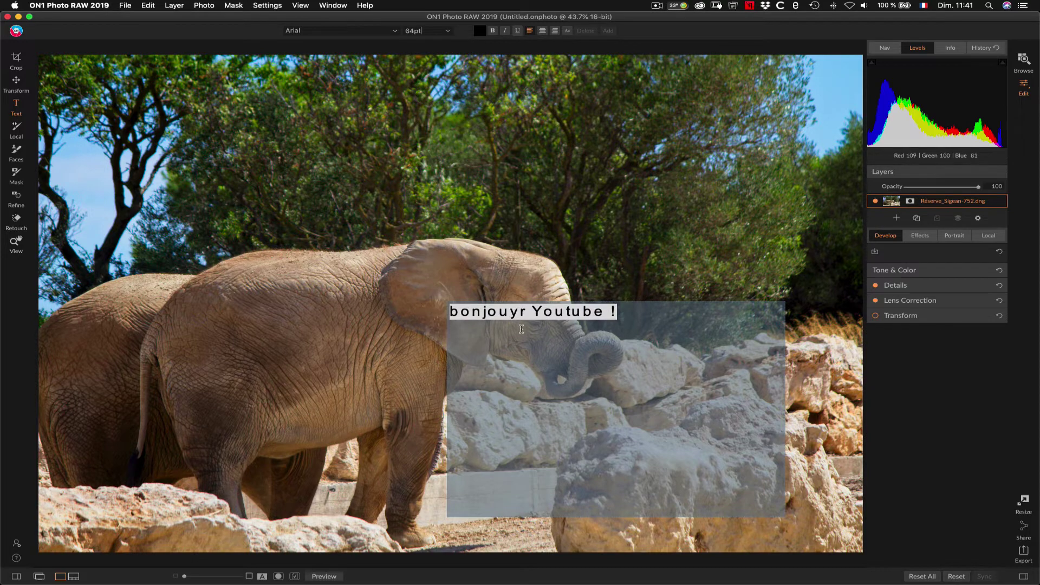
click(520, 311)
key(BackSpace)
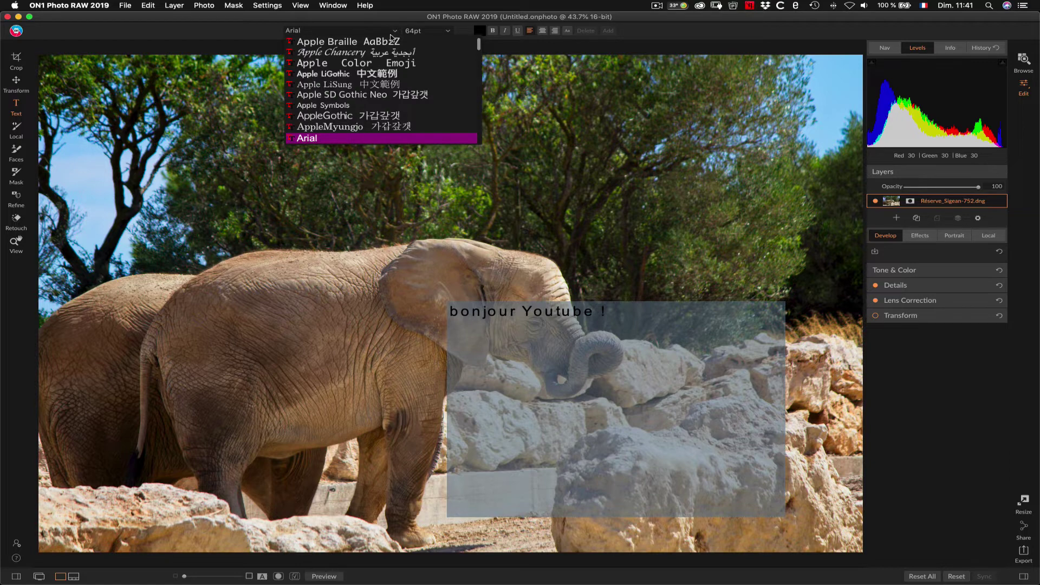
Try the Apple Color Emoji font and check the text colour settings, leaving the colour black
click(377, 64)
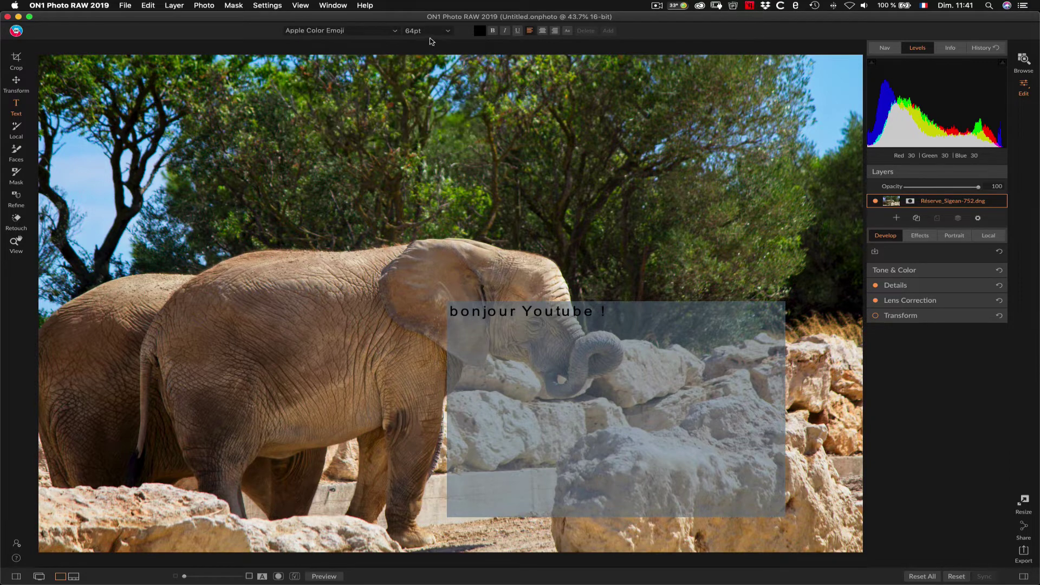
click(479, 31)
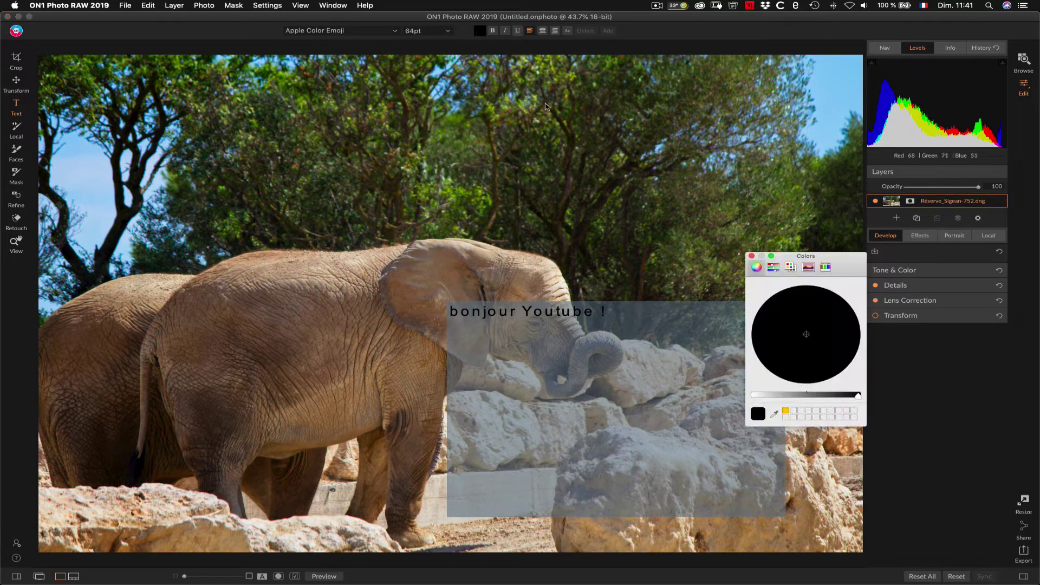
drag(778, 396, 859, 396)
click(751, 256)
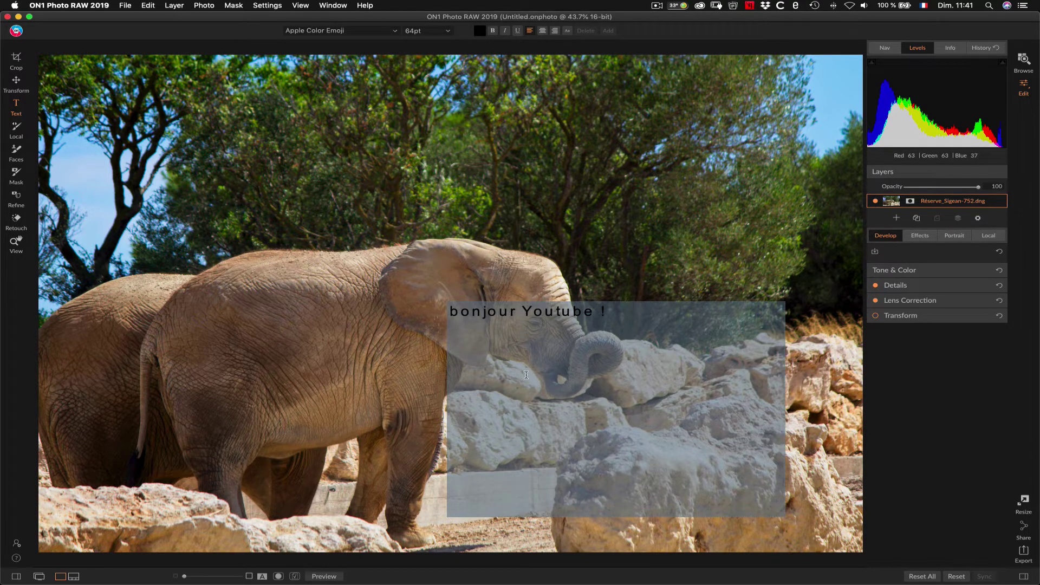
Move the text box to the photo's lower edge and enlarge it to span almost the photo's full width
click(484, 225)
click(458, 400)
drag(458, 399, 240, 389)
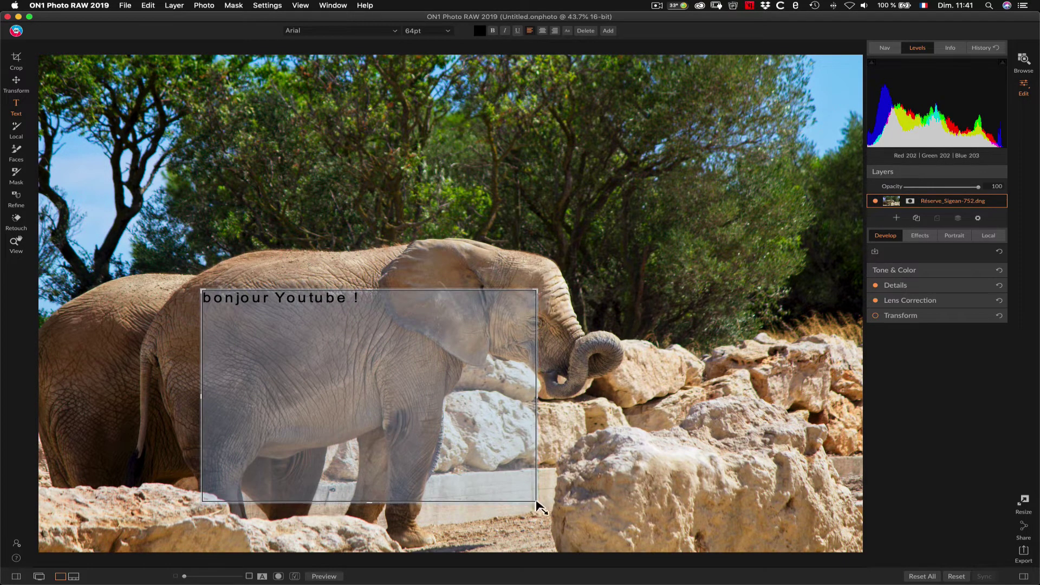
drag(536, 501, 802, 407)
drag(582, 364, 436, 499)
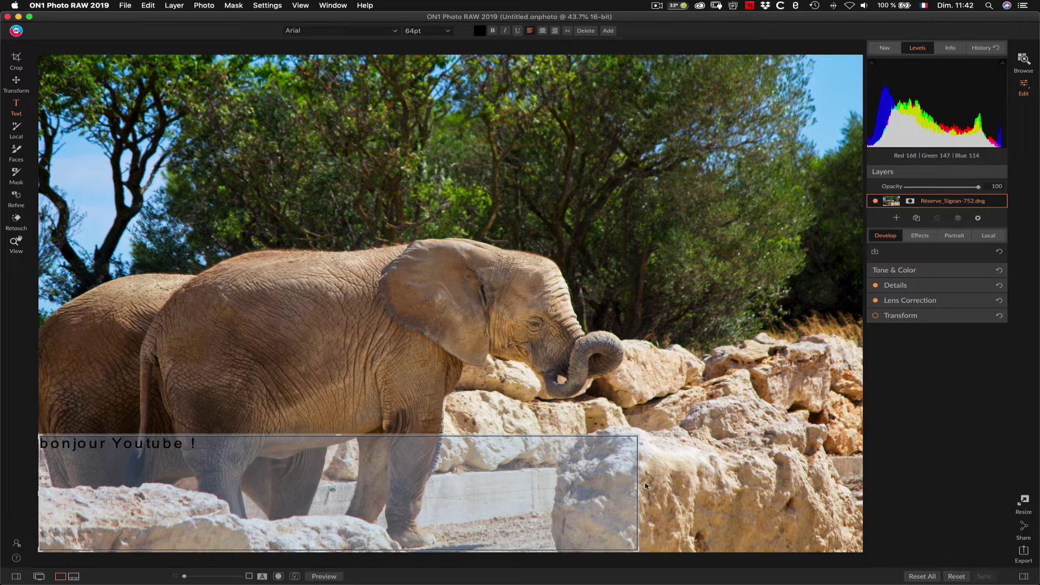
drag(646, 489, 808, 483)
drag(802, 440, 864, 424)
drag(741, 484, 730, 492)
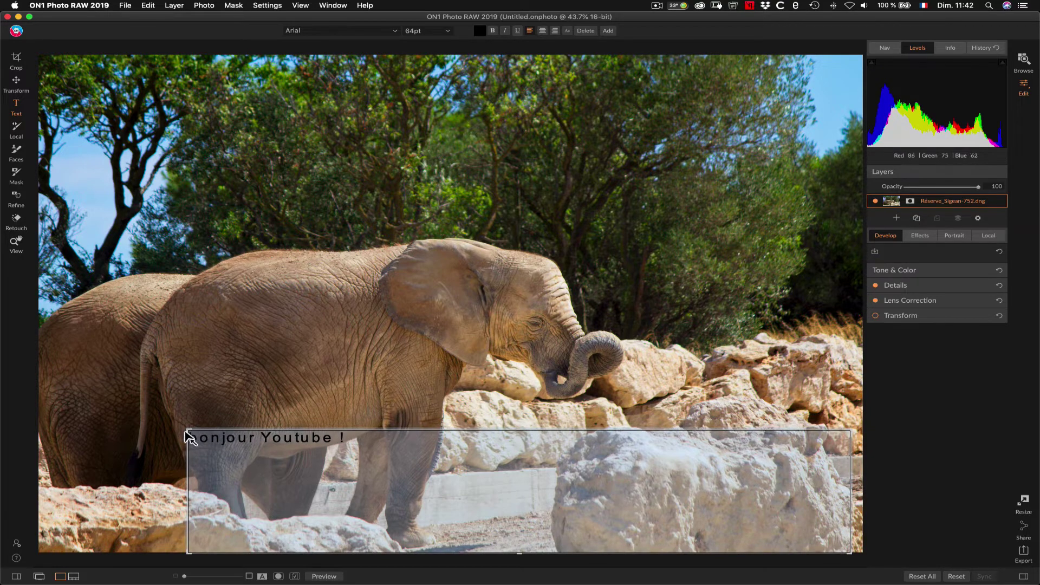
drag(187, 431, 36, 400)
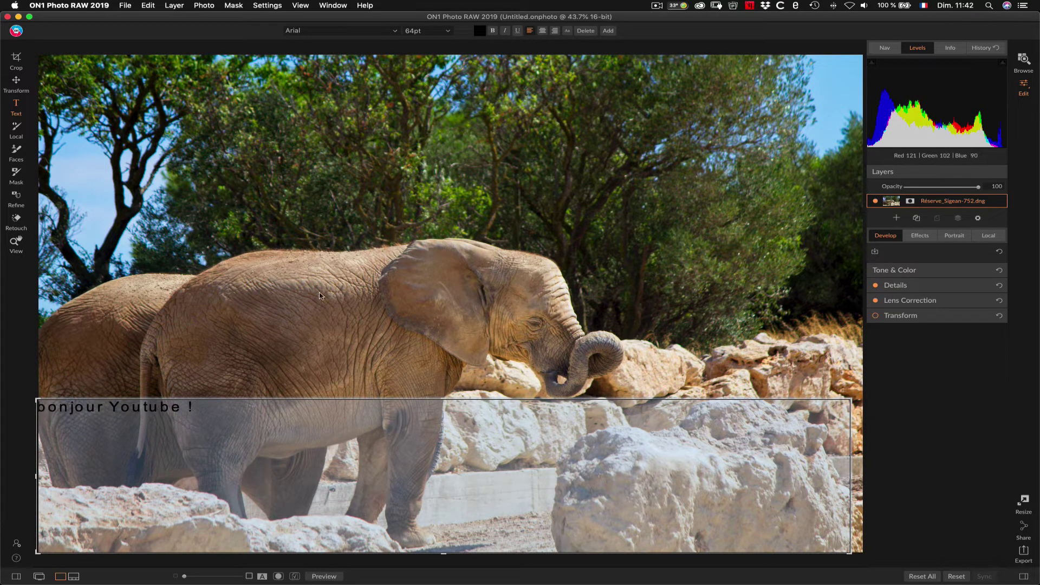
Centre the text within its box and set its font size to 80 pt
click(543, 31)
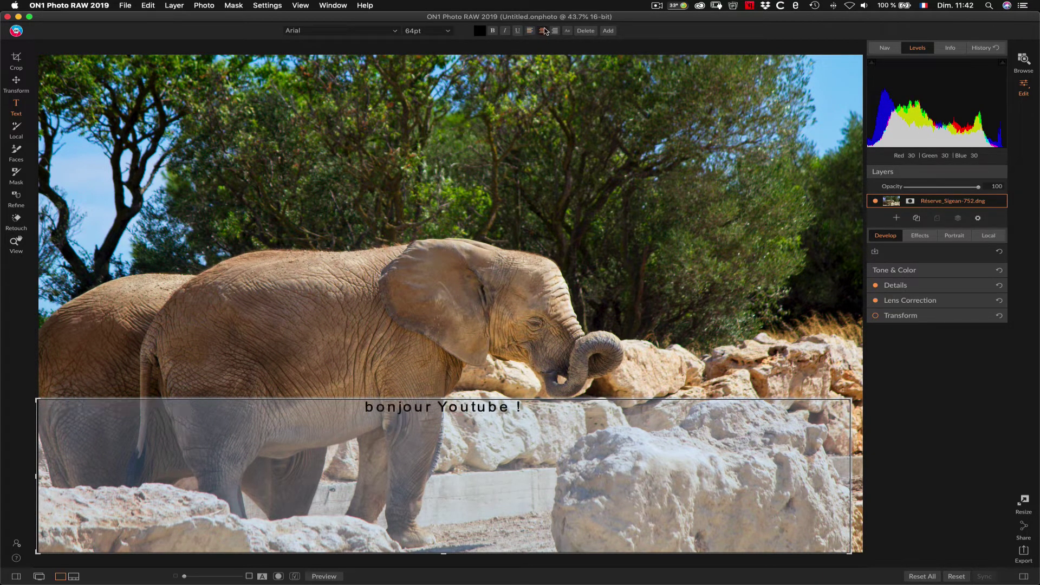
click(448, 31)
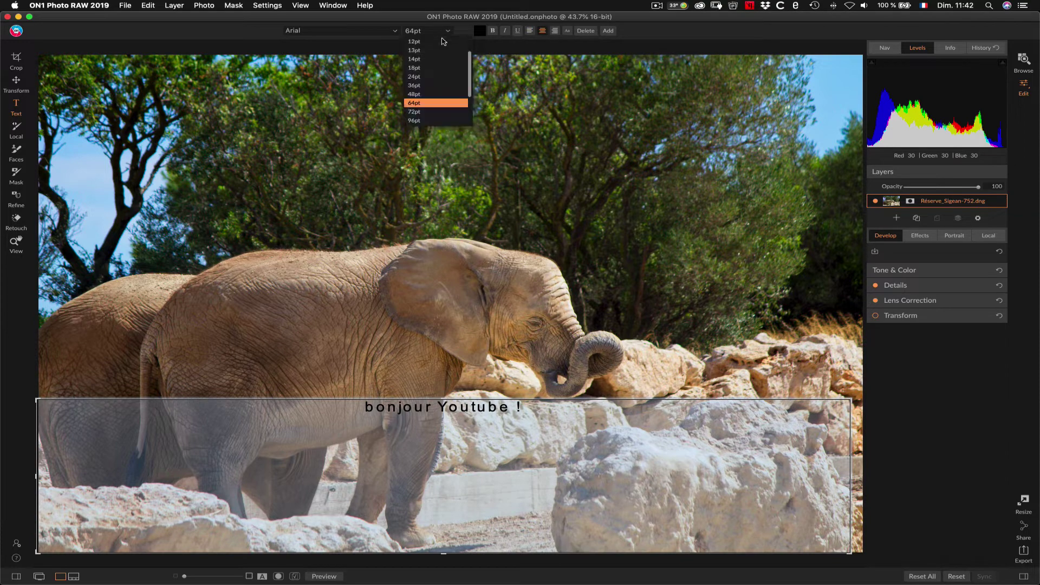
click(417, 31)
drag(417, 31, 397, 31)
text(80)
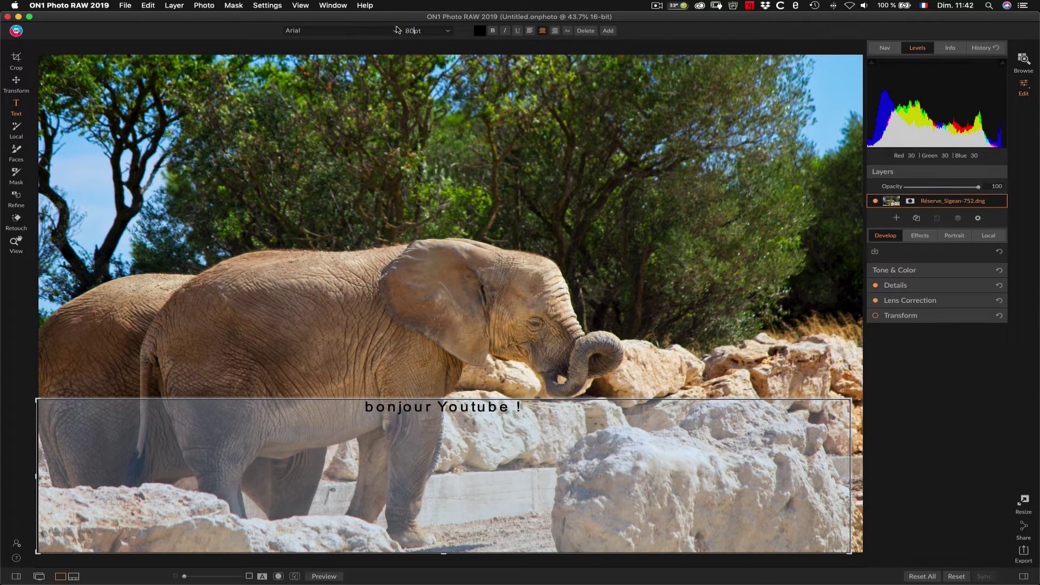
key(Return)
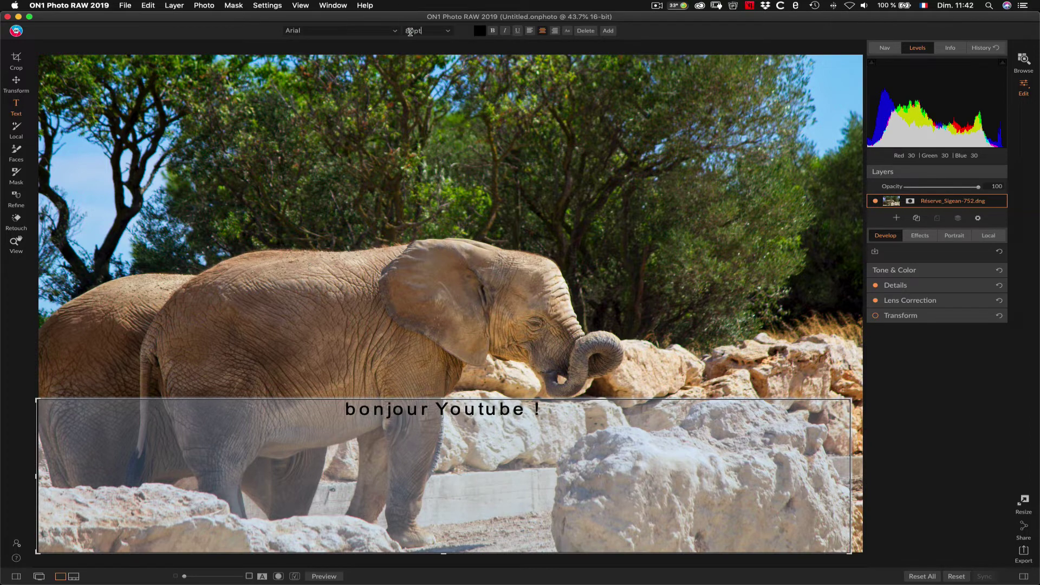
Set the text's font size to 120 pt and move its box further down the photo
drag(410, 31, 402, 31)
text(12)
key(Return)
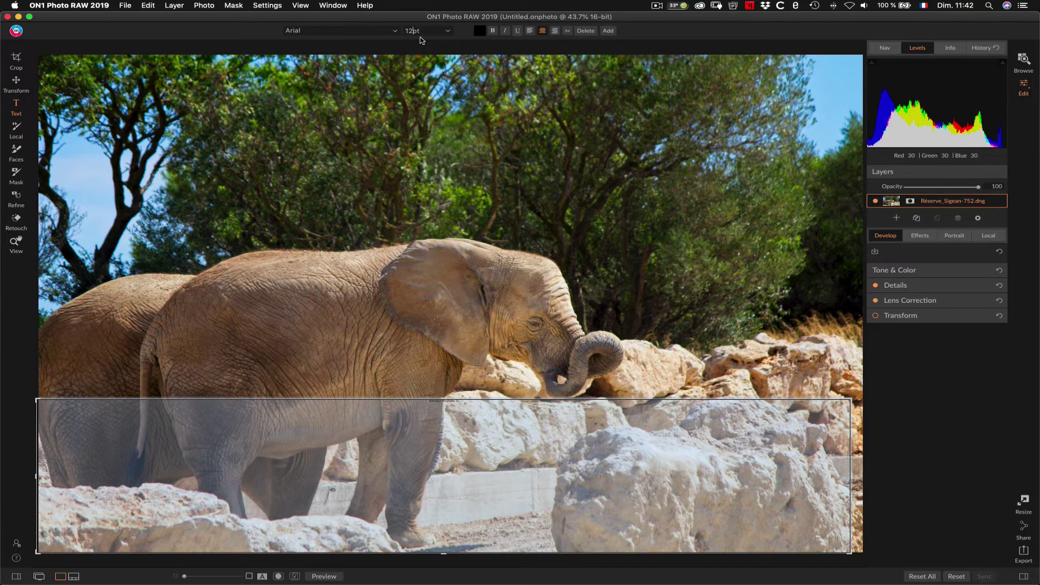
text(0)
key(Return)
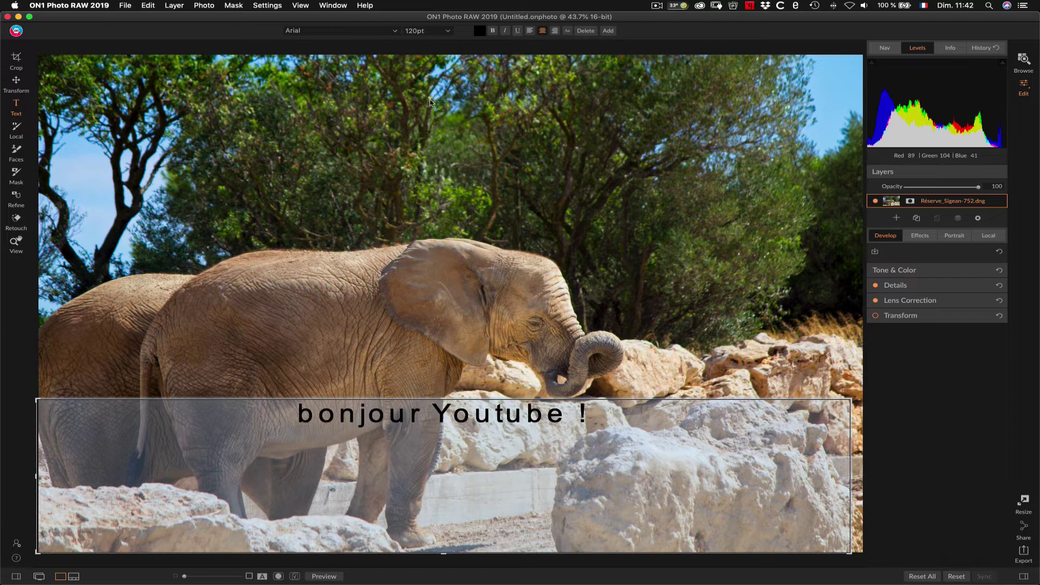
drag(433, 403, 426, 477)
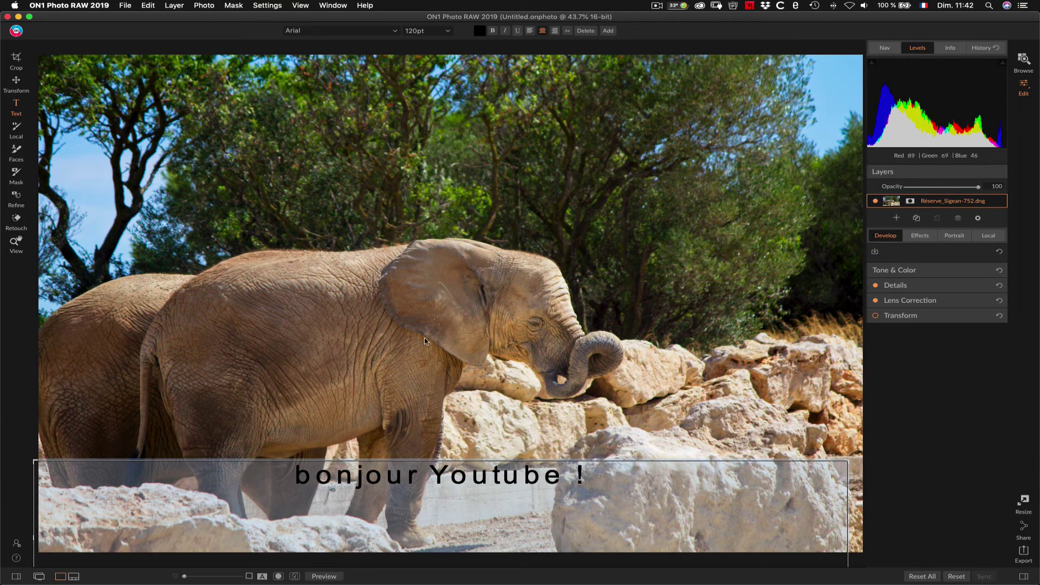
Make the "bonjour Youtube !" text bold, italic and underlined
click(493, 31)
click(505, 31)
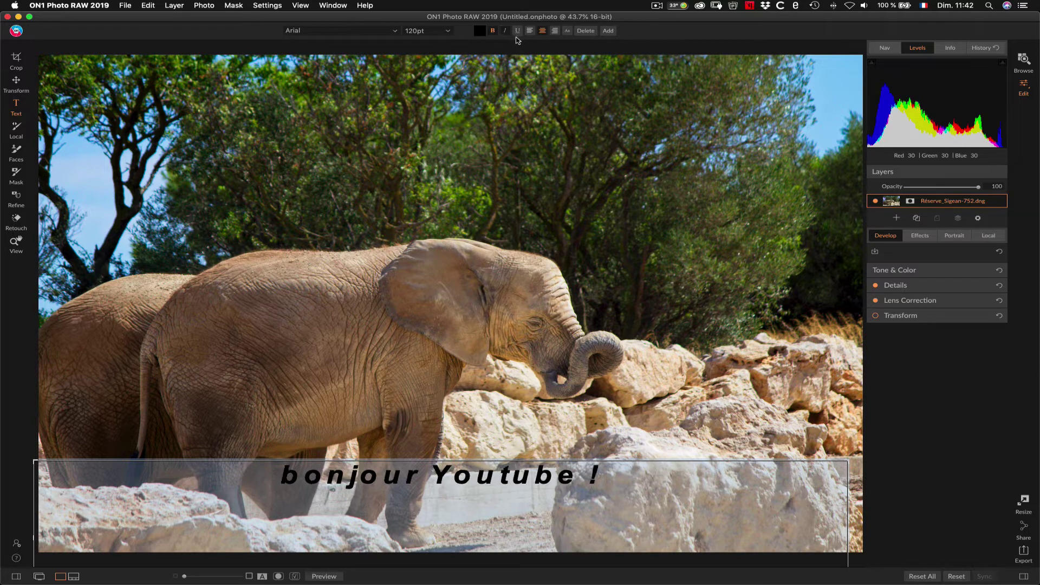
click(517, 31)
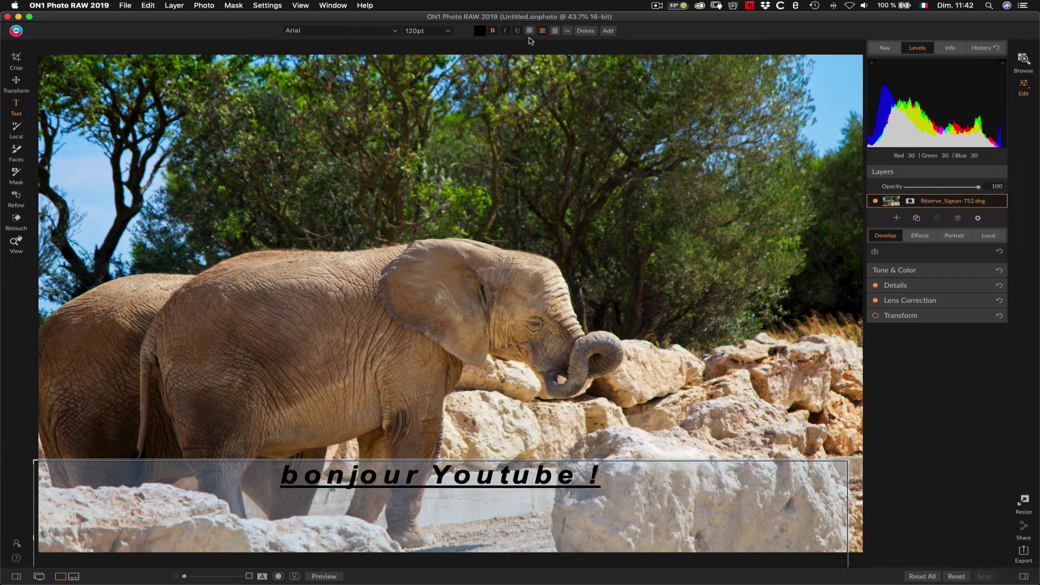
Set the text's character spacing to 116 and try a text opacity of 22 before restoring it to 100
click(567, 31)
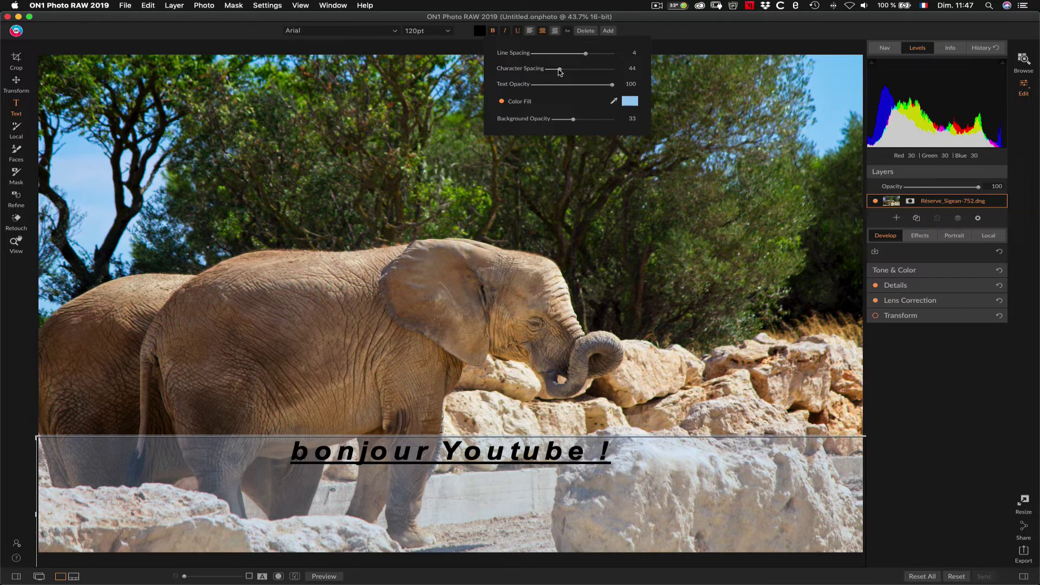
drag(560, 72, 572, 72)
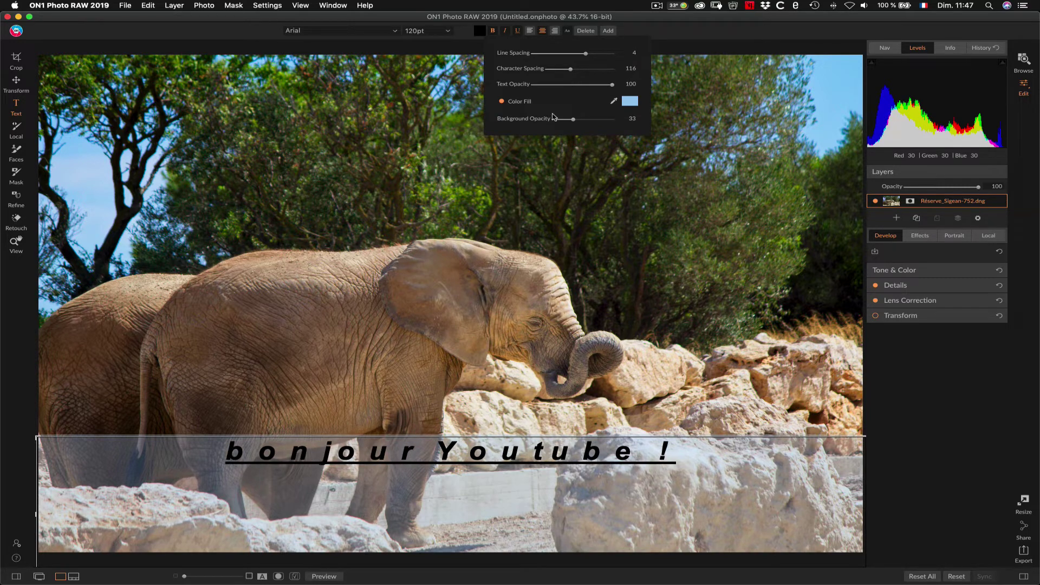
drag(611, 86, 550, 85)
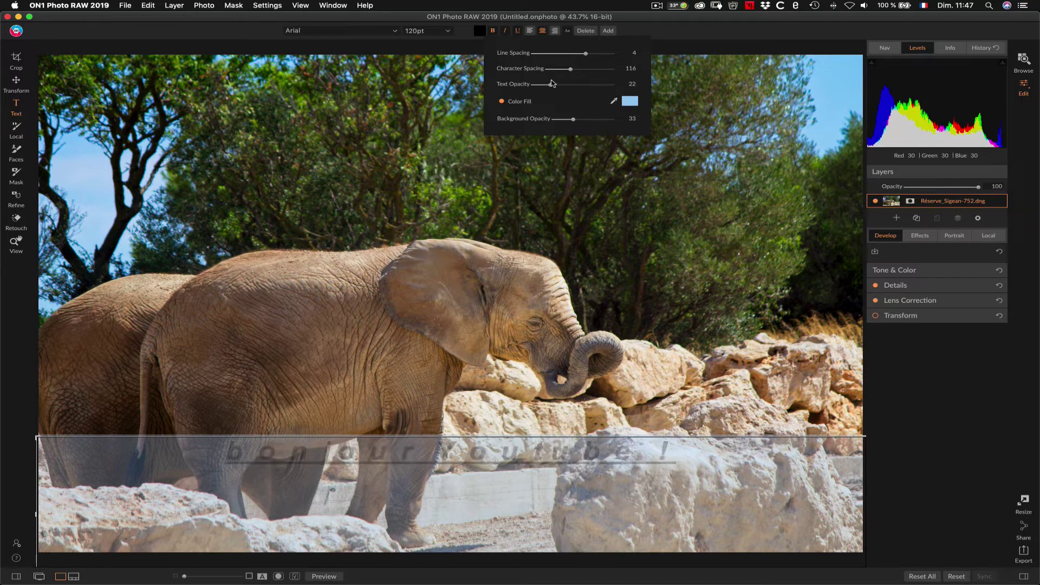
drag(551, 85, 614, 86)
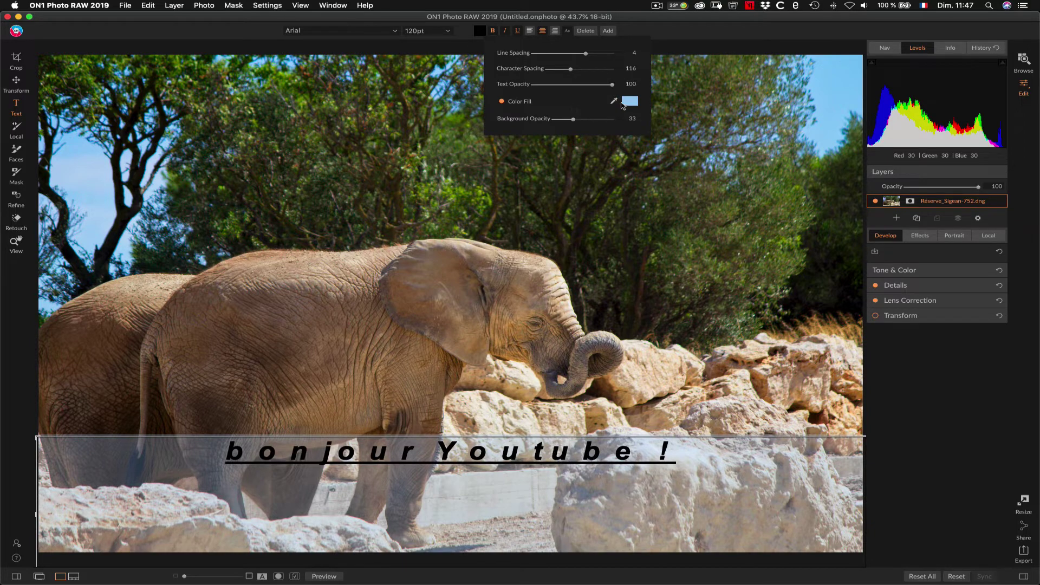
Try yellow tones for the text's background fill and replace them with a green sampled from the tree foliage
click(629, 102)
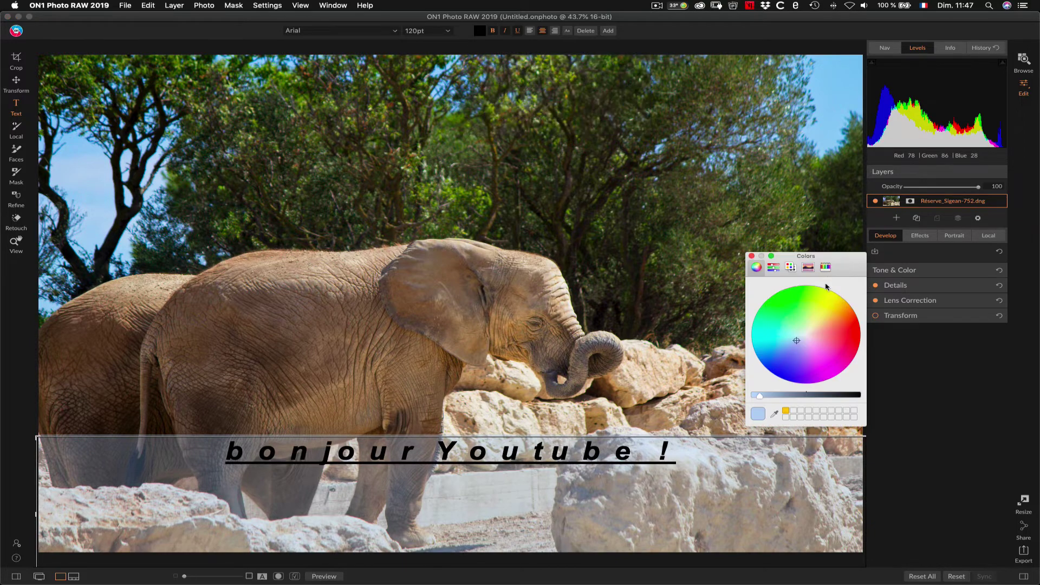
click(832, 312)
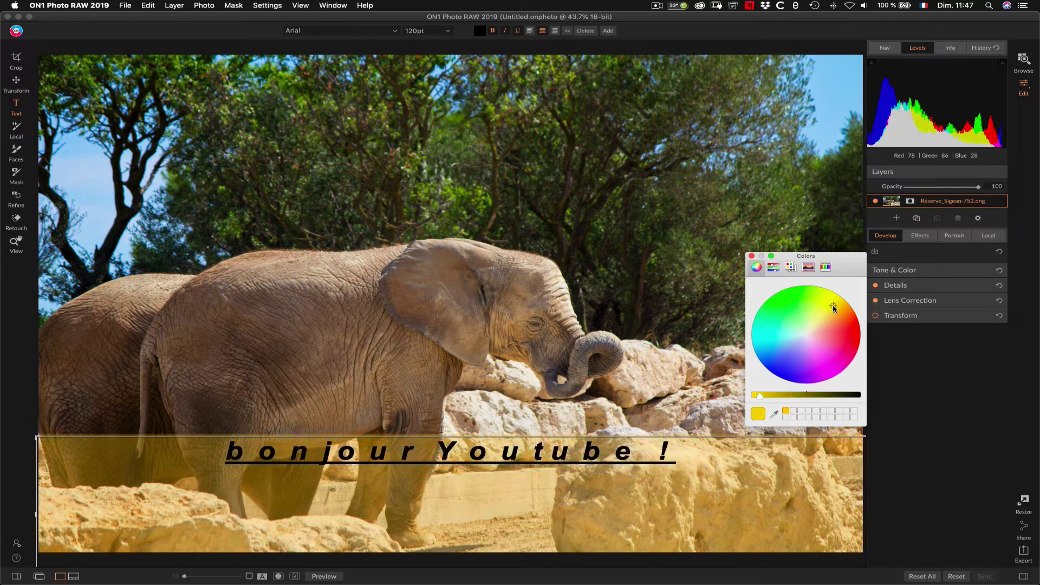
drag(831, 313, 834, 312)
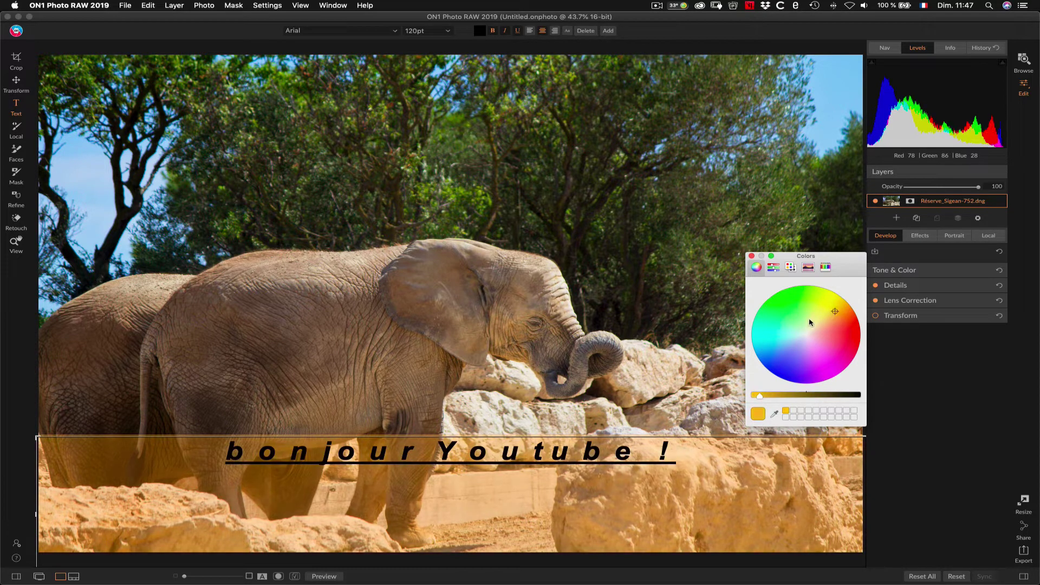
click(809, 317)
click(824, 303)
click(759, 415)
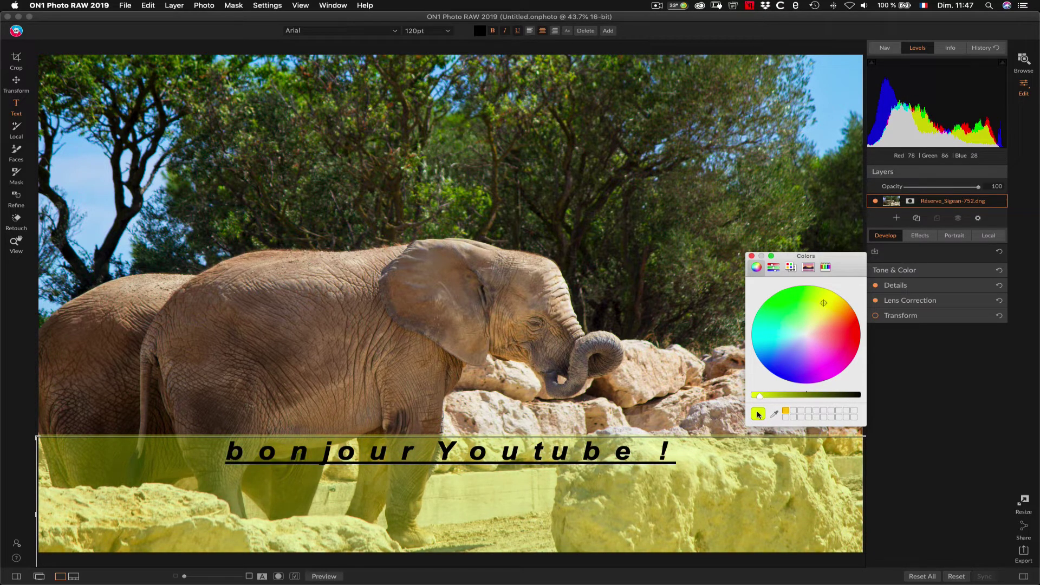
click(775, 415)
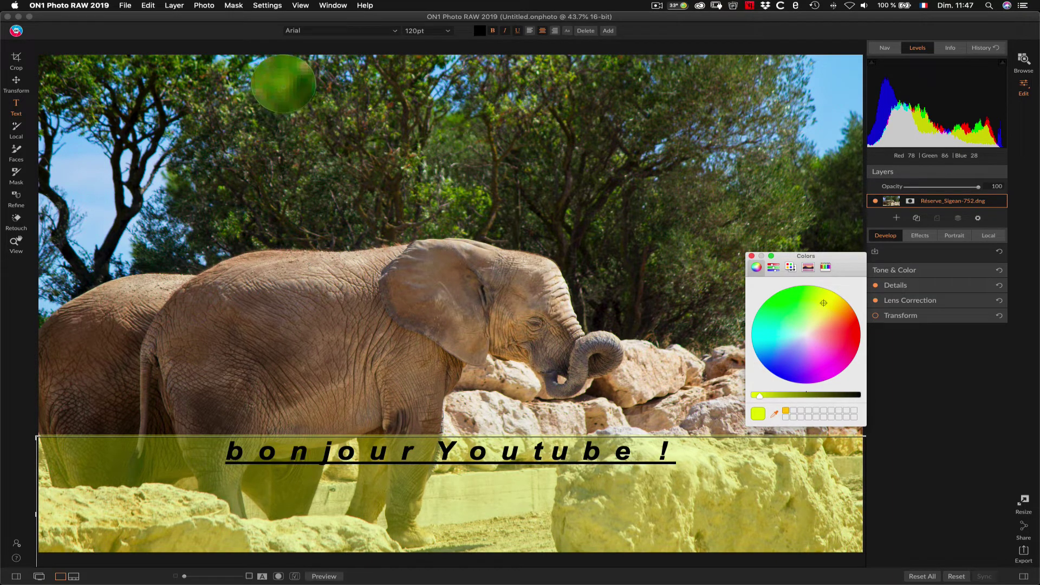
click(284, 84)
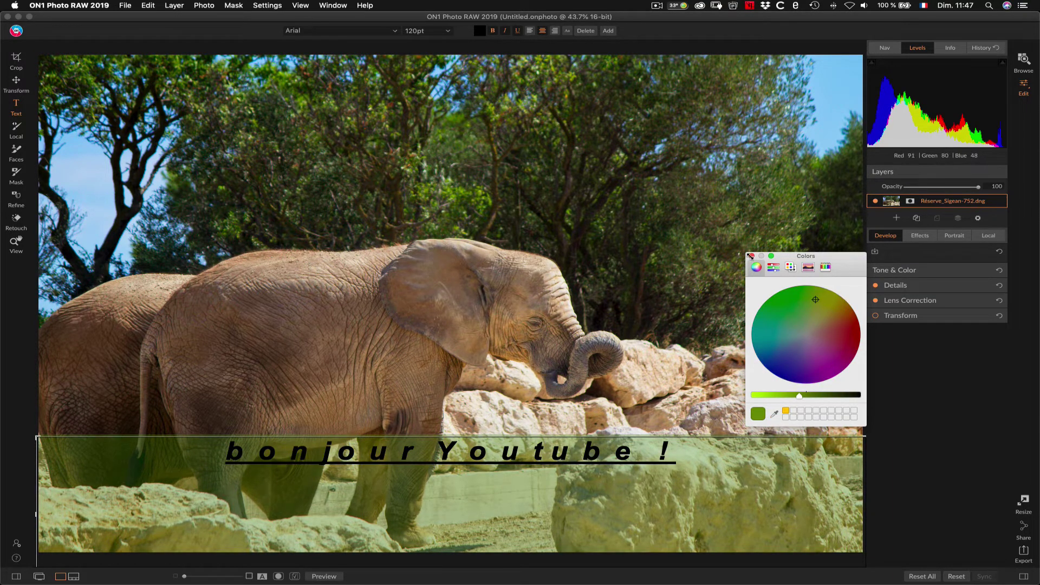
click(752, 257)
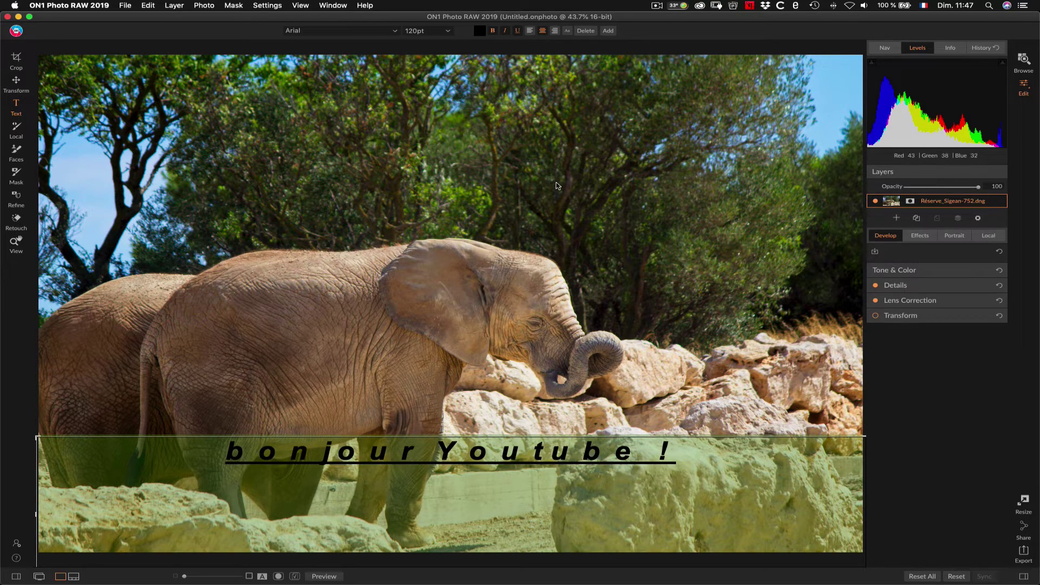
Lower the text's background opacity to 13 and add a second line reading "Rebojour" under "bonjour Youtube !"
click(568, 31)
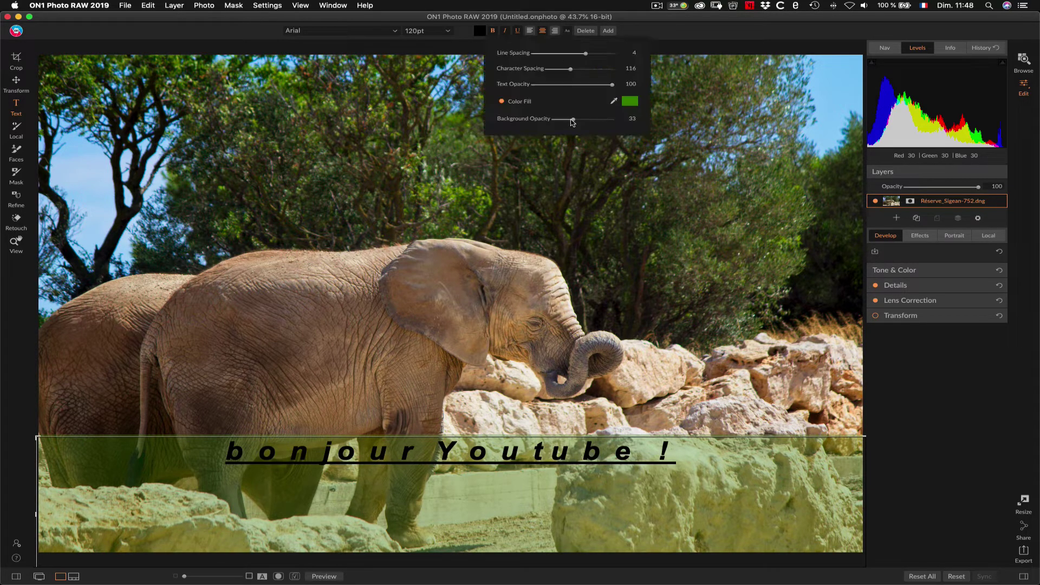
mouse_move(563, 121)
mouse_down()
mouse_move(619, 124)
mouse_move(564, 118)
mouse_up()
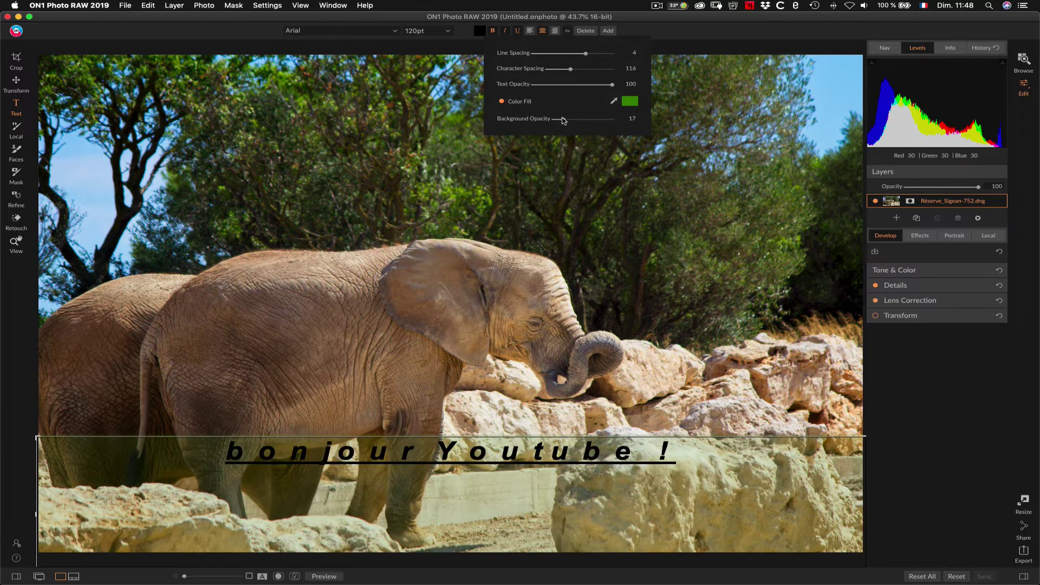
click(672, 455)
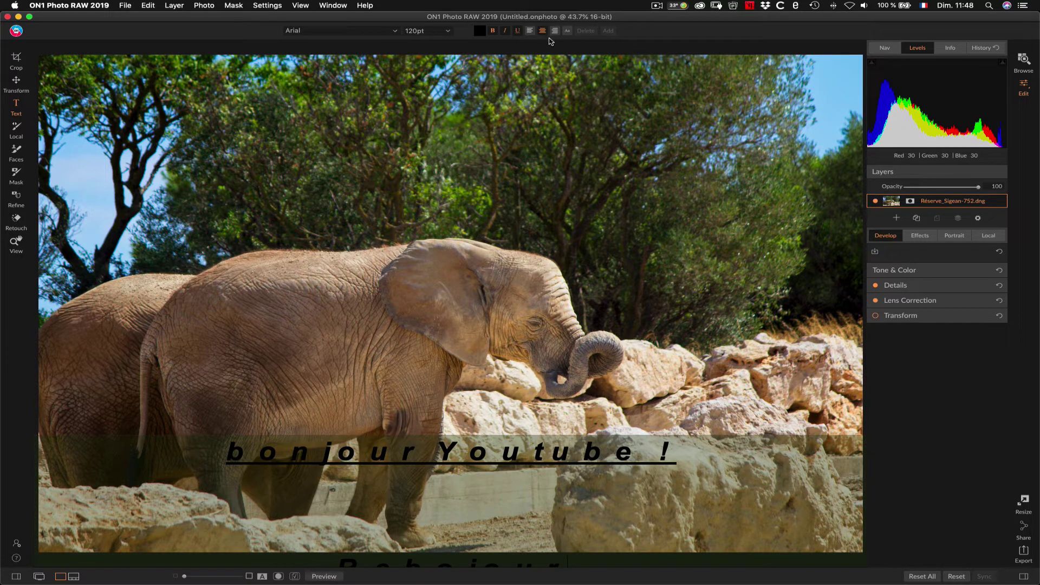
Set the text's line spacing to 2 and correct the second line to "Rebonjour !"
click(568, 33)
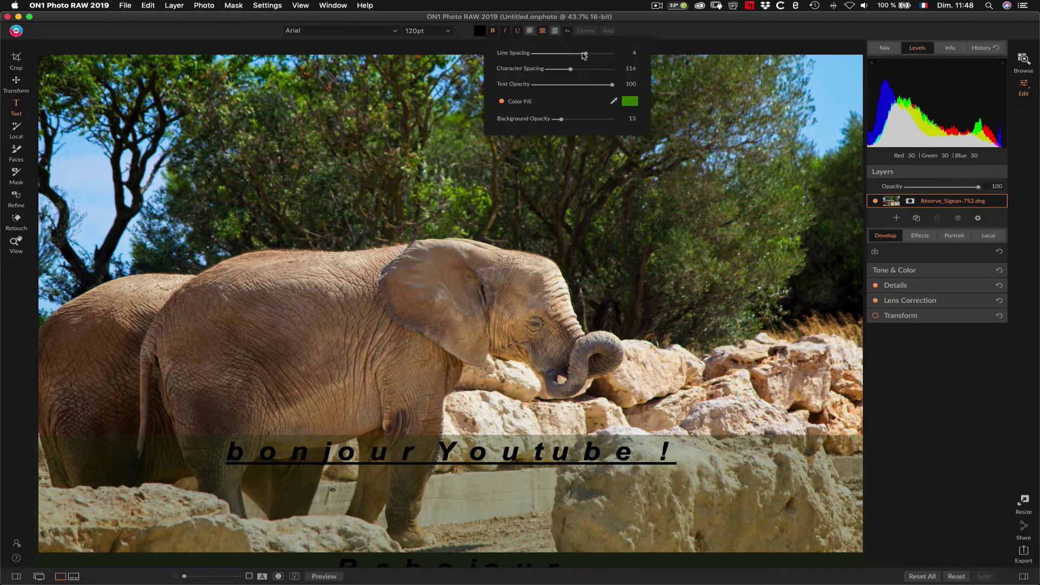
mouse_move(586, 54)
mouse_down()
mouse_move(569, 56)
mouse_move(578, 56)
mouse_up()
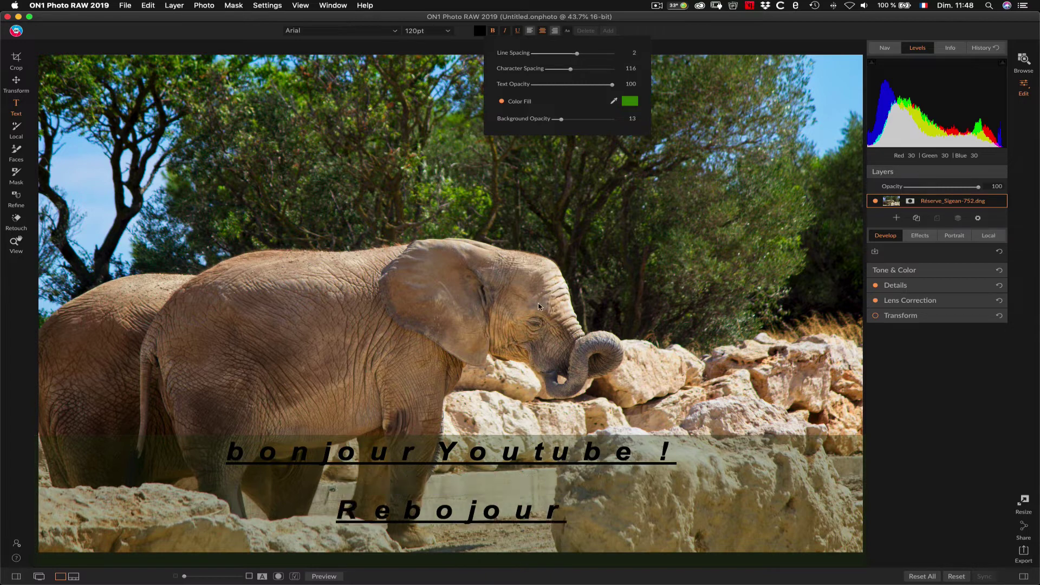
click(459, 512)
text(n)
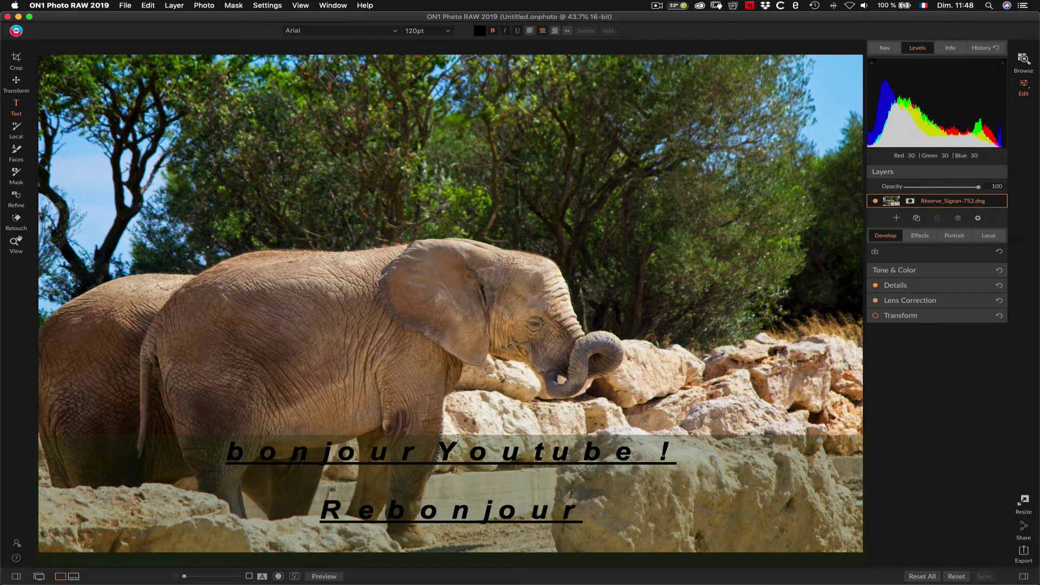
click(602, 517)
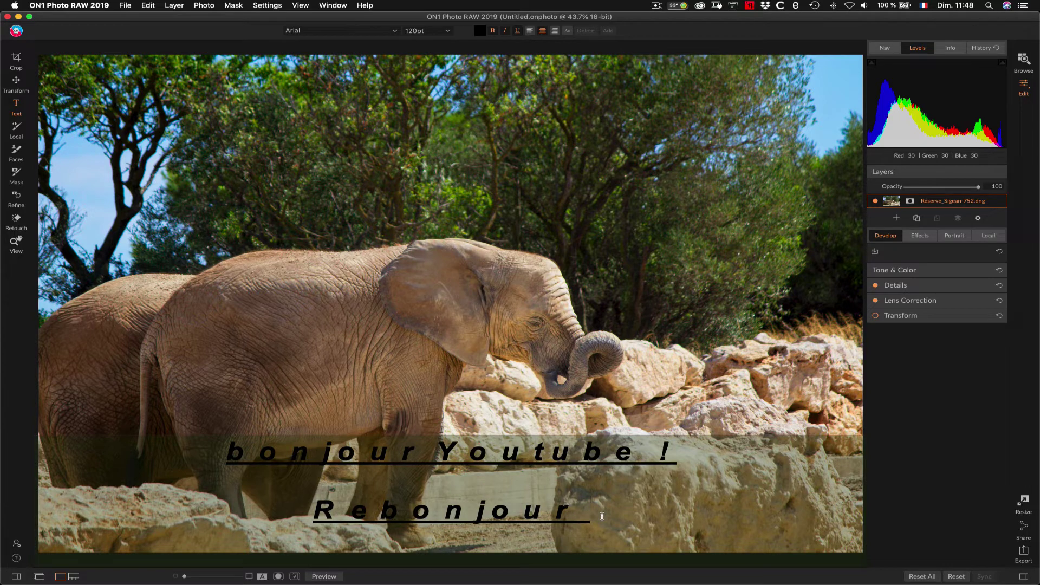
text(!)
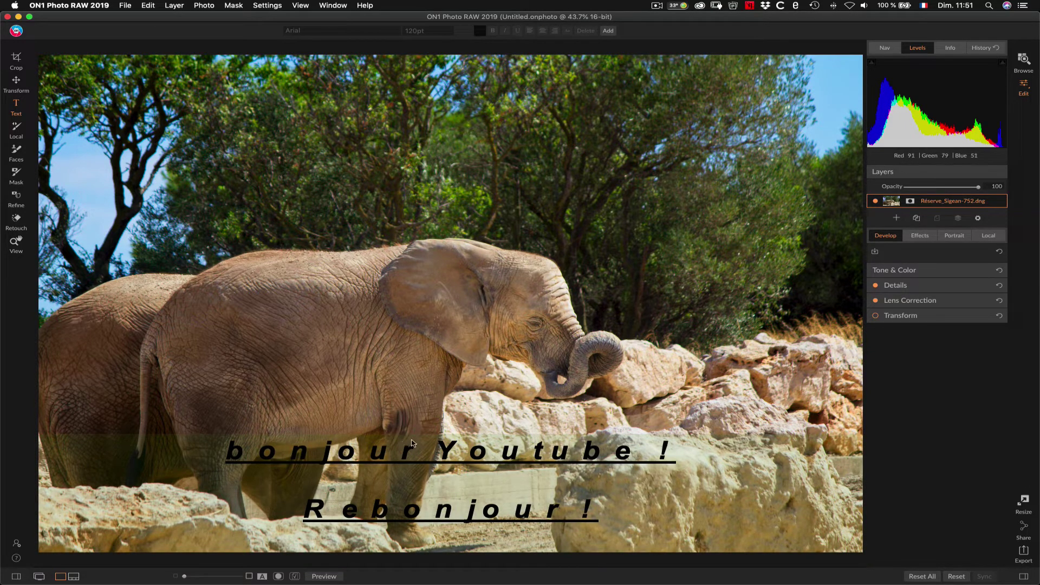
Delete the two-line text box from the elephant photo
click(720, 445)
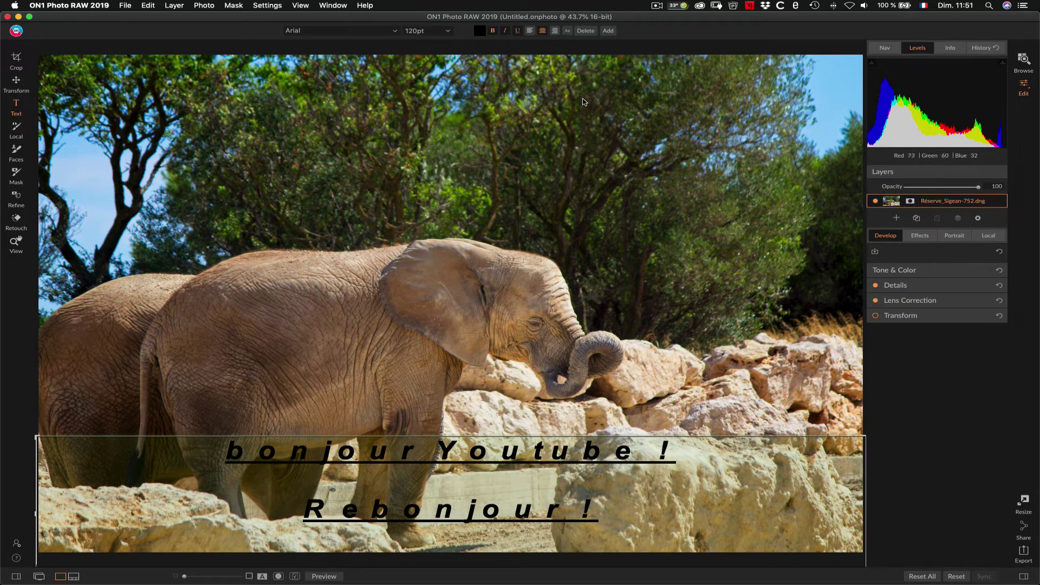
click(585, 30)
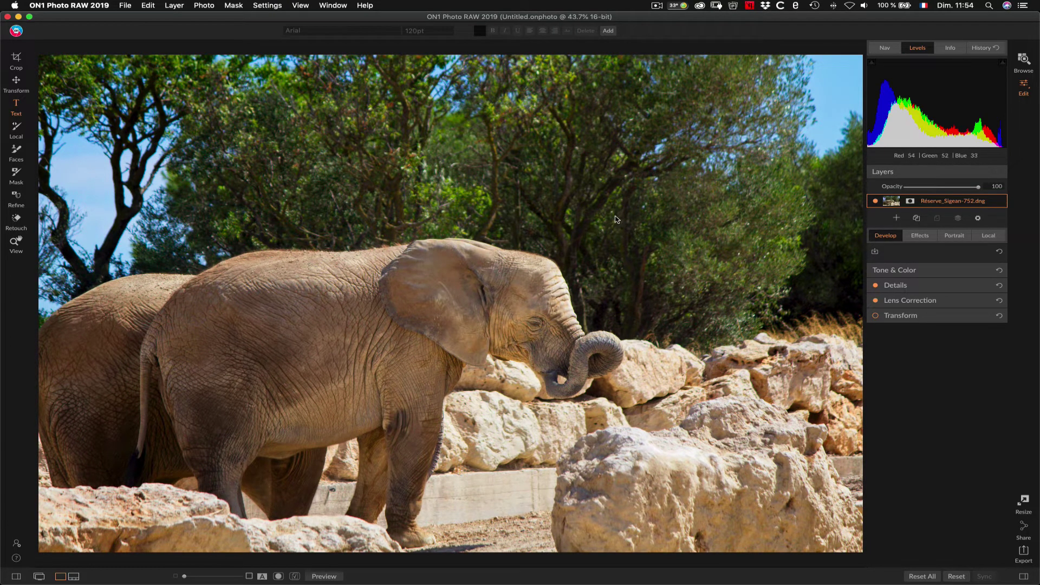
Open the elephant photo in Resize and set its document width to 50 cm
click(1025, 502)
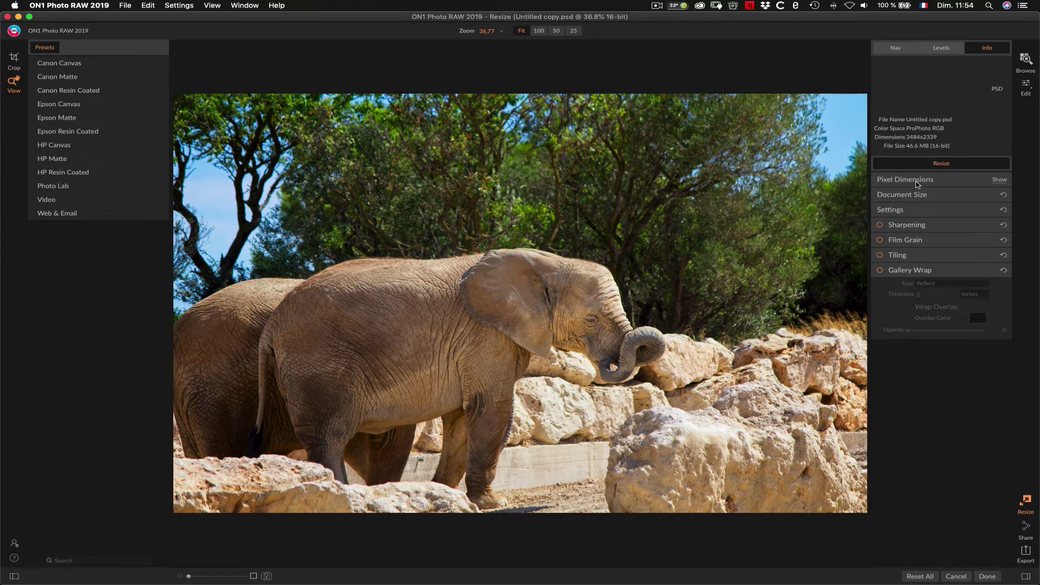
click(917, 183)
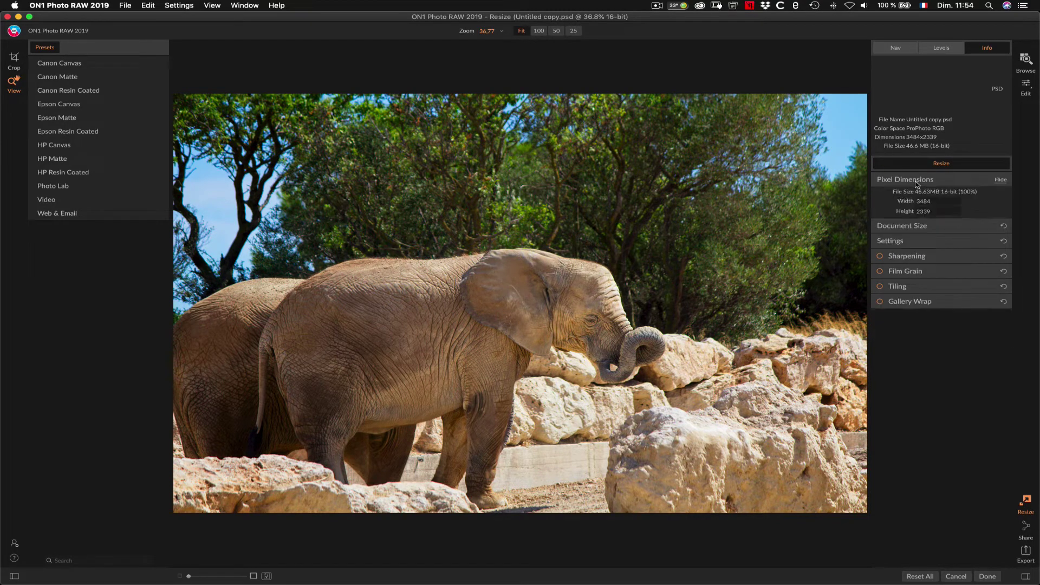
click(918, 225)
click(975, 218)
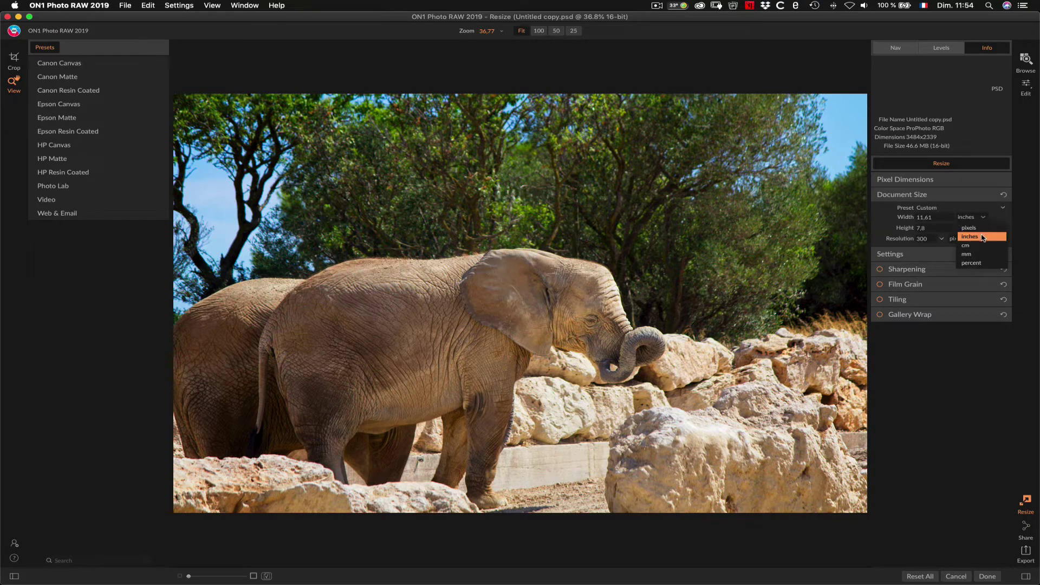
click(970, 245)
click(932, 218)
drag(932, 218, 909, 216)
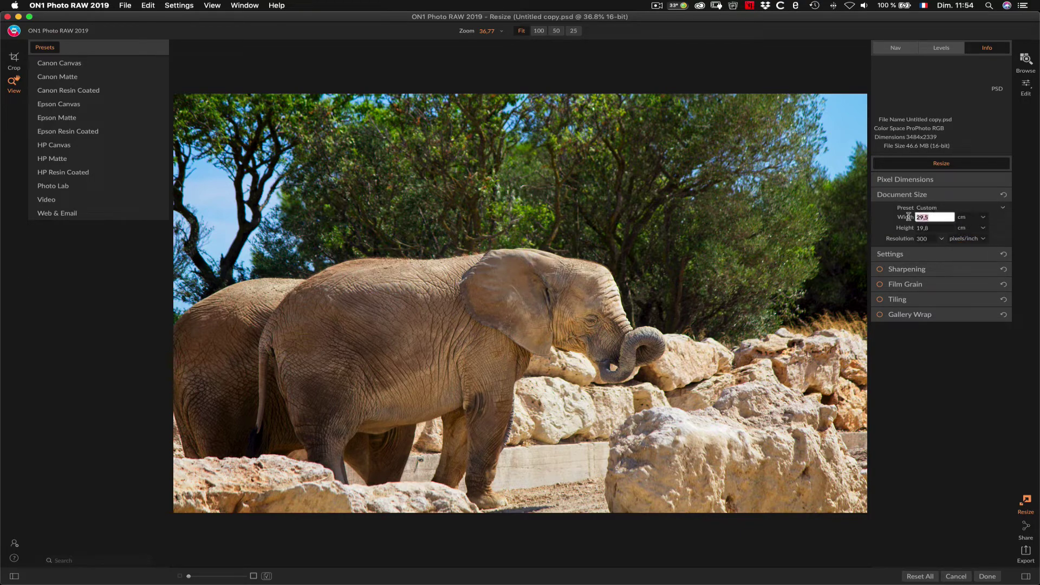
text(50)
key(Tab)
click(997, 228)
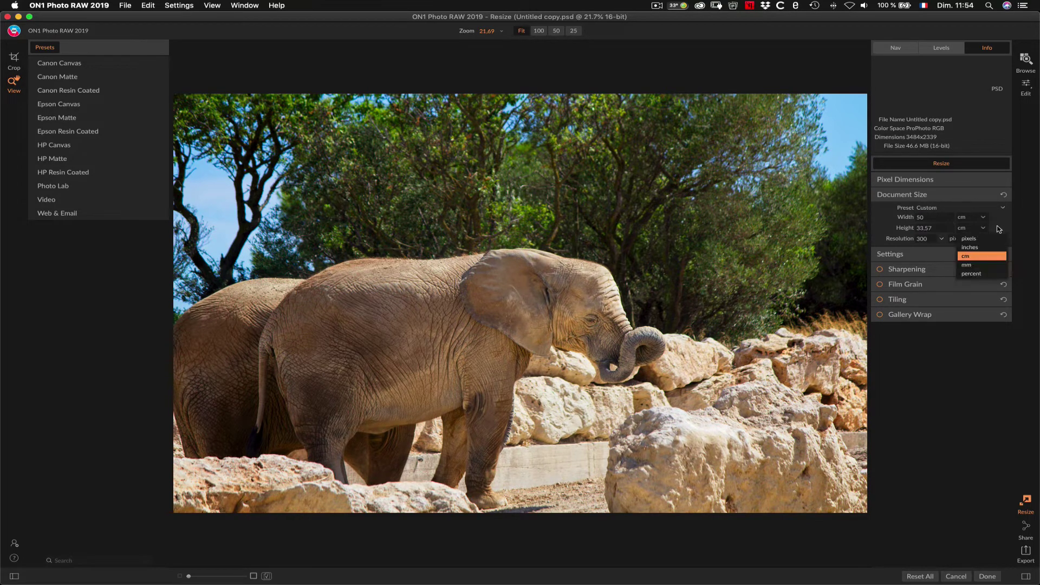
click(908, 273)
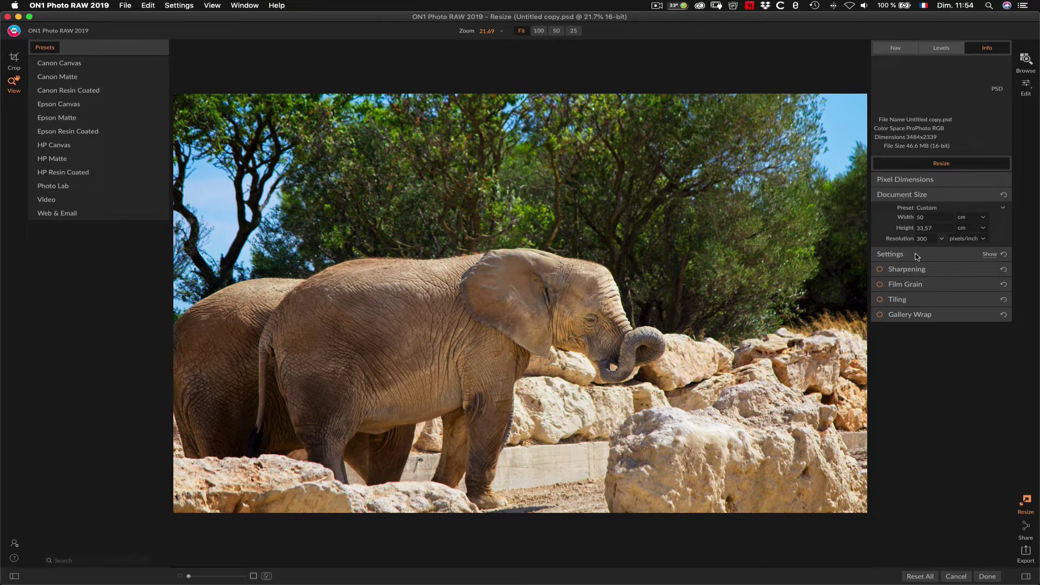
Show the elephant's head at 100% and enable the Genuine Fractals preview in the resize settings
click(921, 255)
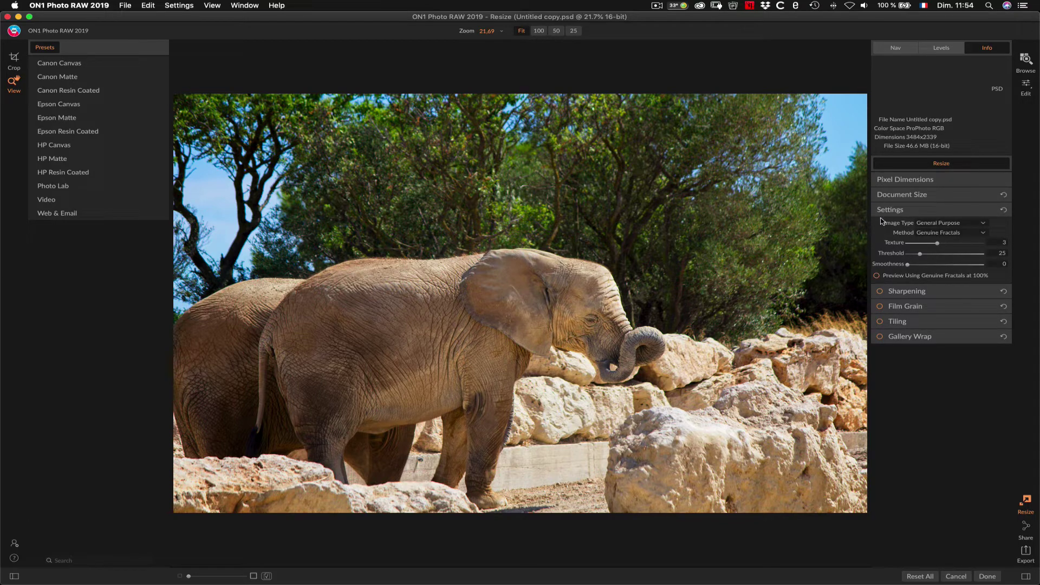
click(899, 50)
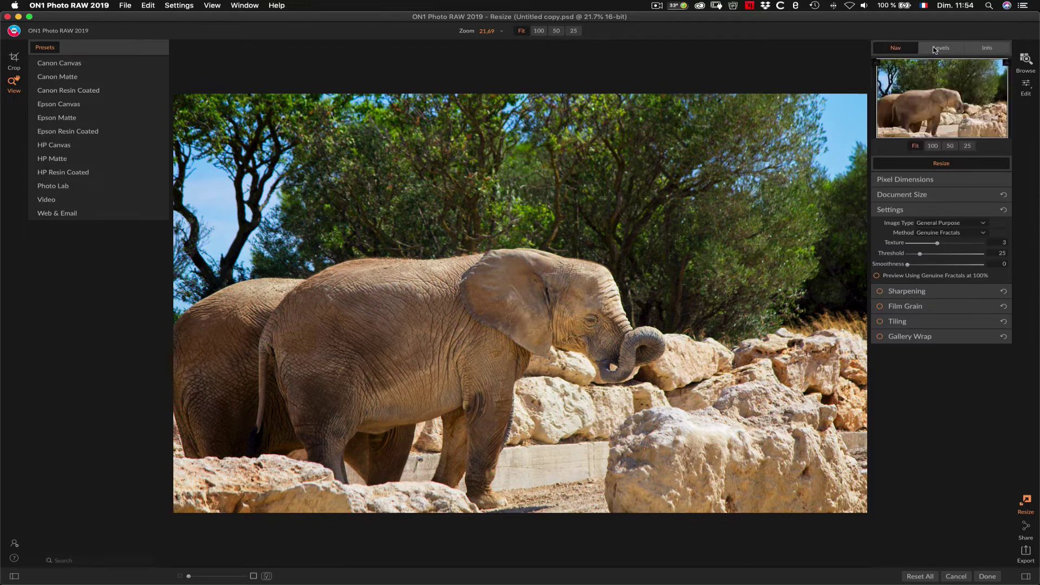
click(933, 146)
mouse_move(760, 246)
mouse_down()
mouse_move(606, 241)
mouse_move(458, 204)
mouse_up()
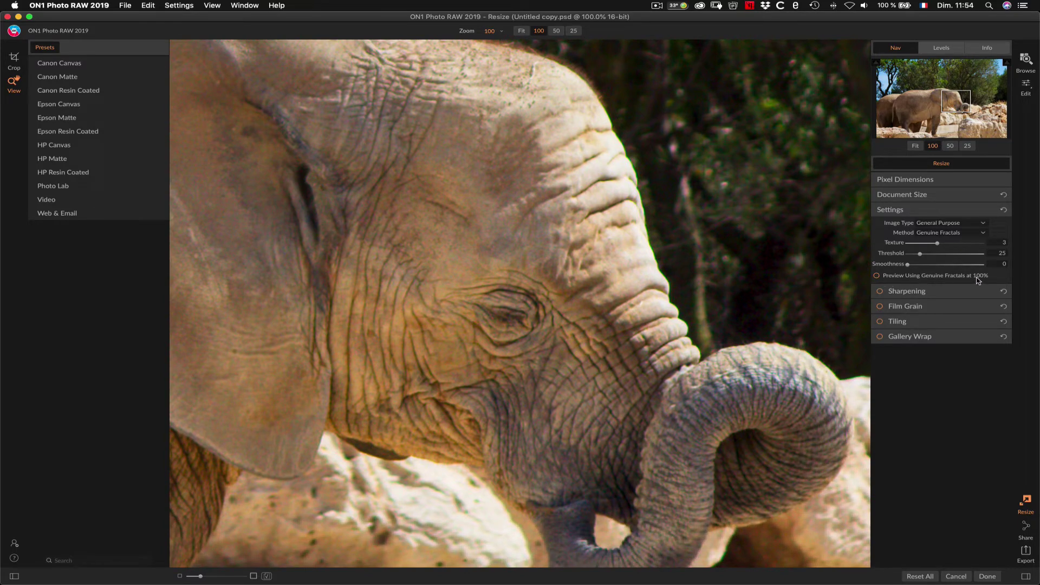
click(878, 277)
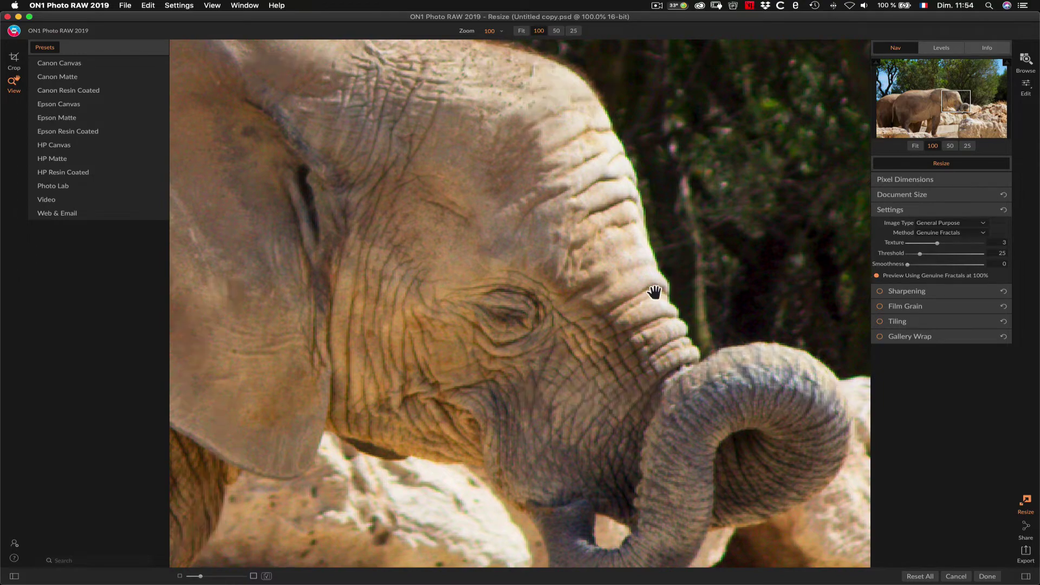
drag(548, 274, 664, 286)
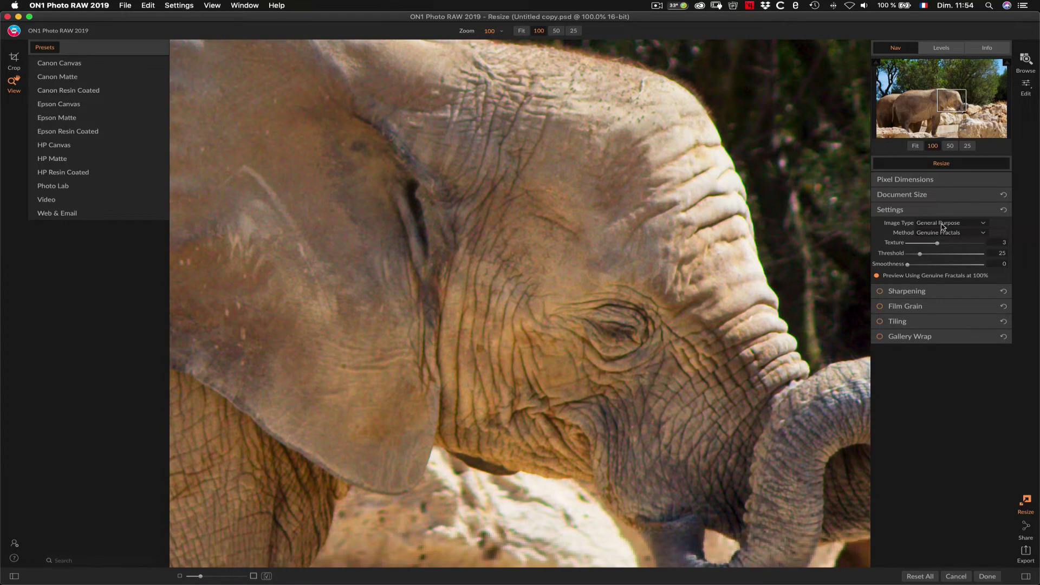
Keep the General Purpose image type and try the ON1 Resize Portrait method before returning to Genuine Fractals
click(944, 223)
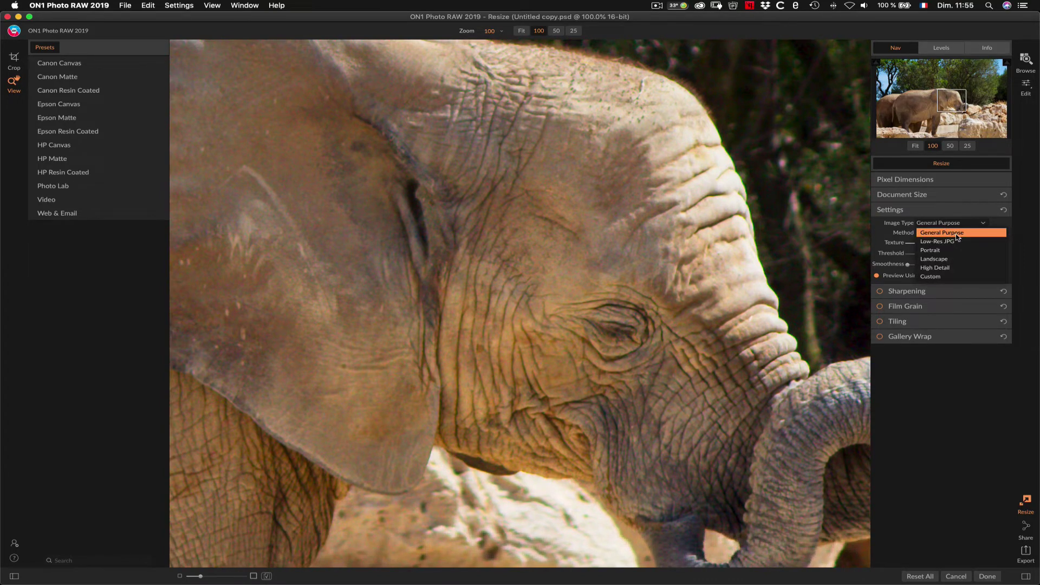
click(957, 235)
click(946, 235)
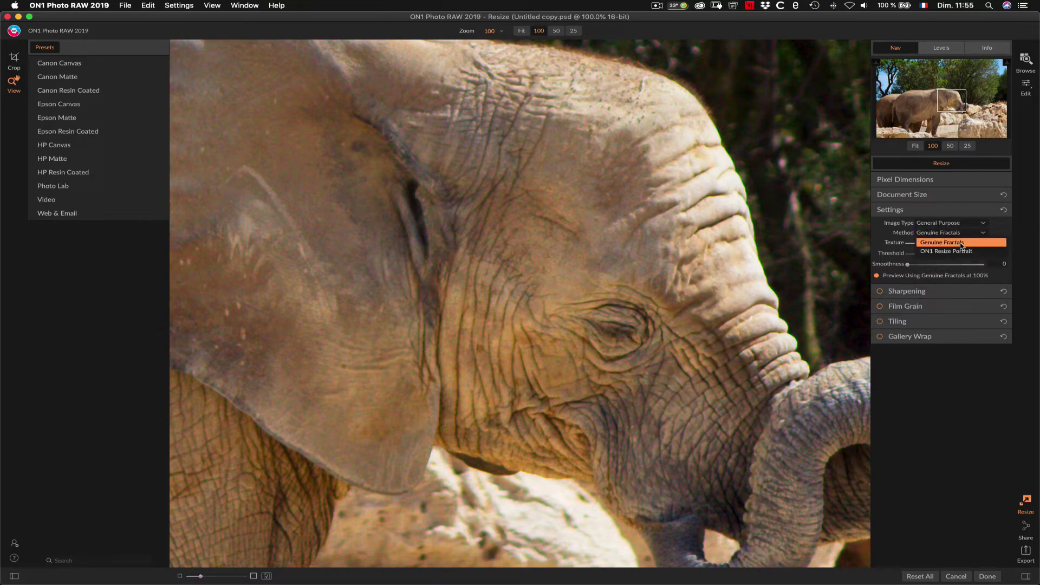
click(965, 243)
click(956, 235)
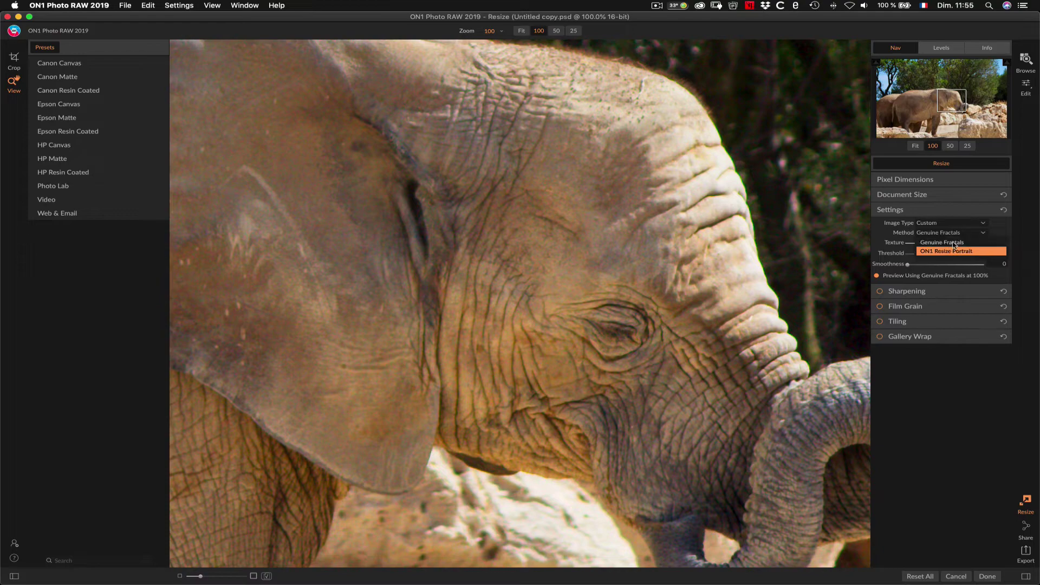
click(953, 243)
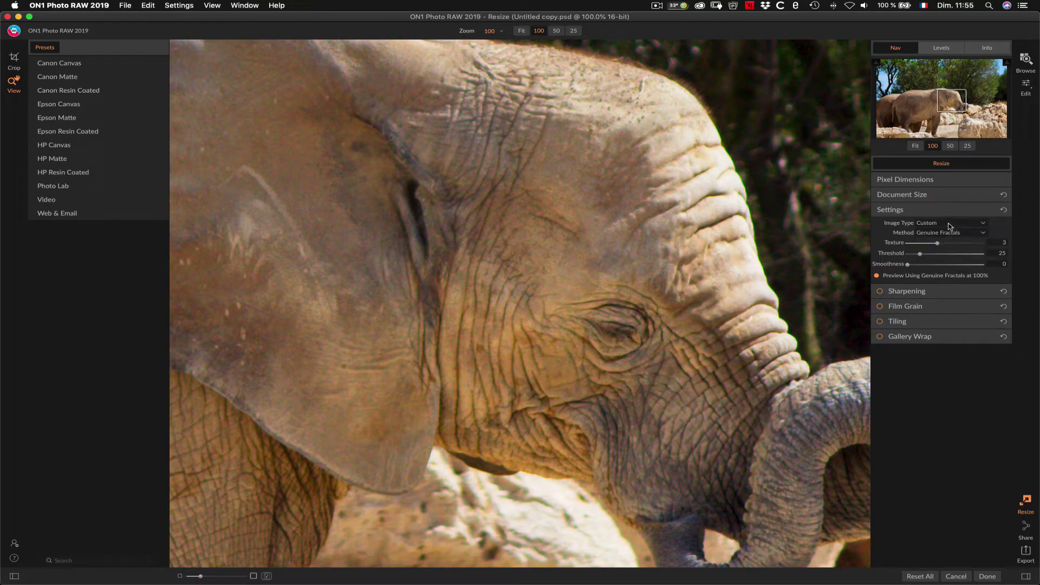
Examine the enlarged detail around the elephant's eye and trunk, and check the photo's new pixel dimensions
drag(597, 285, 553, 244)
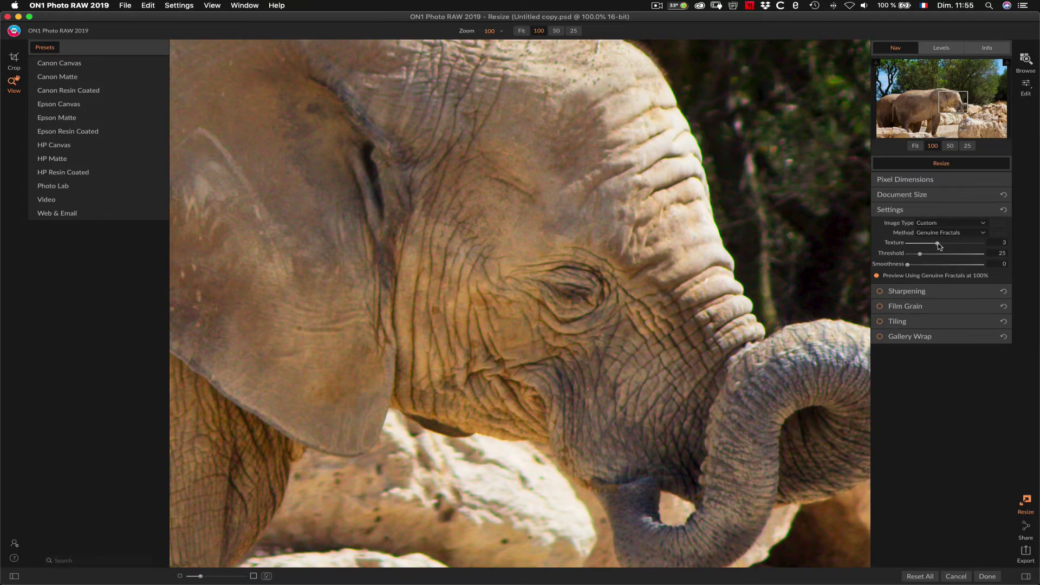
mouse_move(938, 244)
mouse_down()
mouse_move(955, 246)
mouse_move(913, 265)
mouse_move(927, 254)
mouse_up()
click(904, 179)
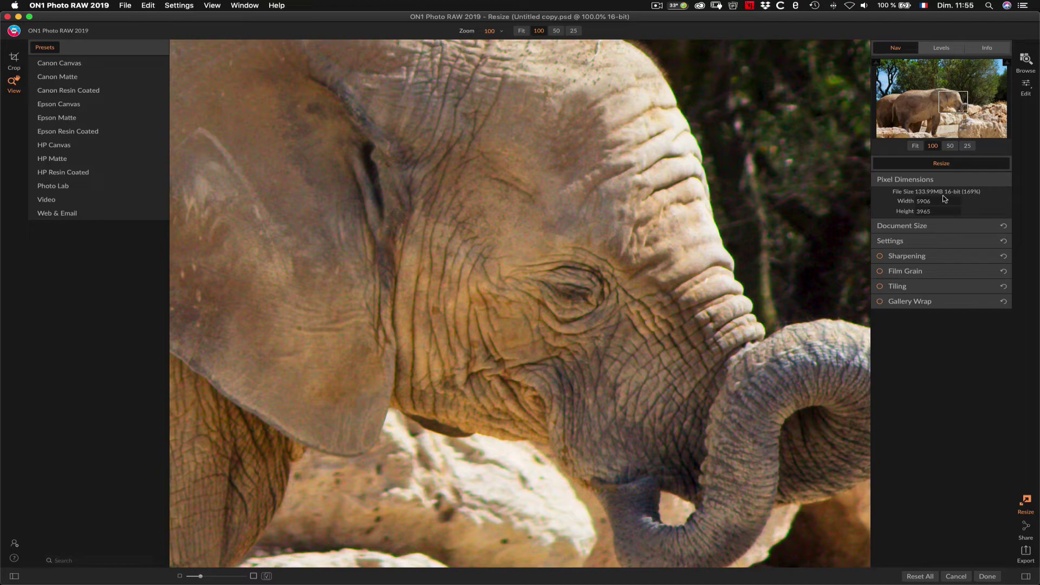
click(918, 181)
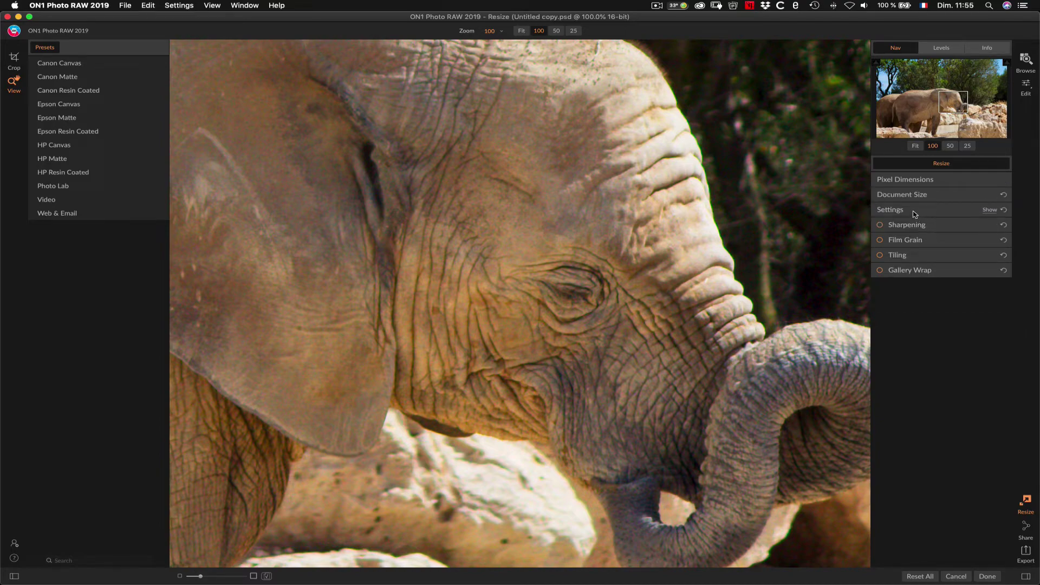
Set the photo's document width to 100 cm and inspect the enlarged detail around the elephant's eye
click(915, 211)
click(918, 196)
click(920, 217)
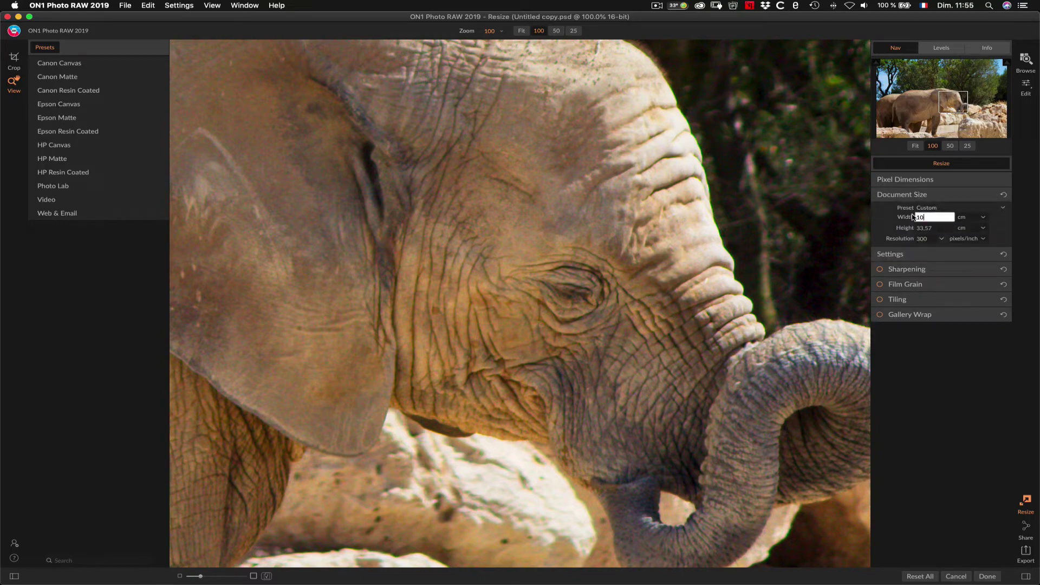
text(100)
key(Tab)
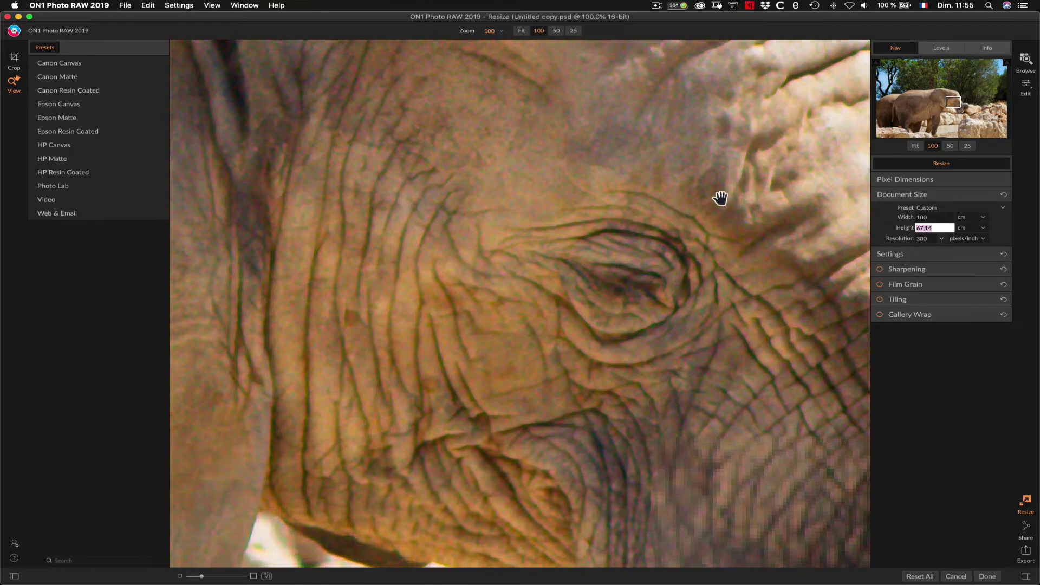
click(687, 207)
drag(763, 168, 739, 176)
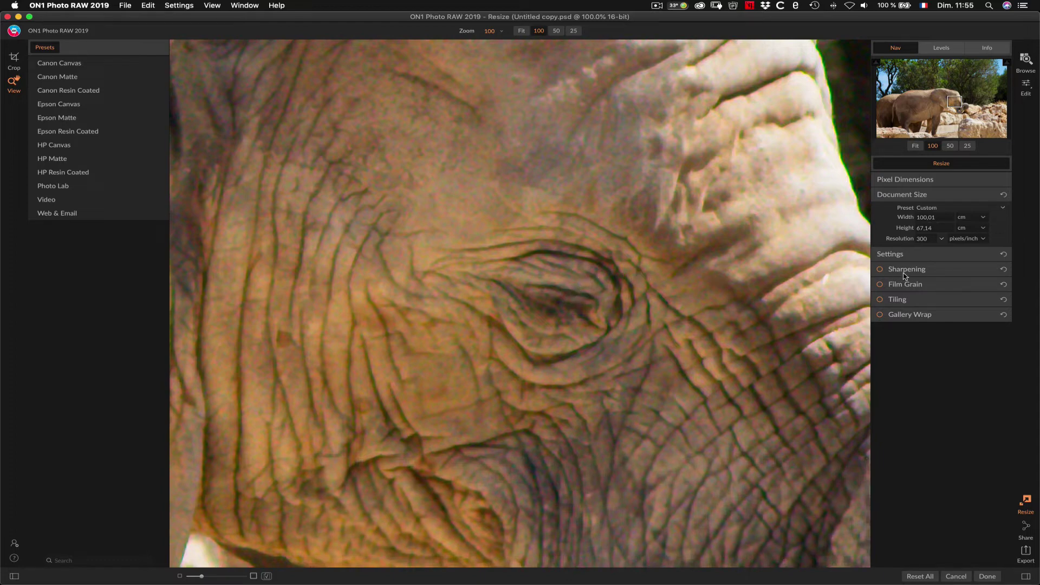
Enable High Pass sharpening for the enlargement and set the Genuine Fractals threshold to 29
click(899, 256)
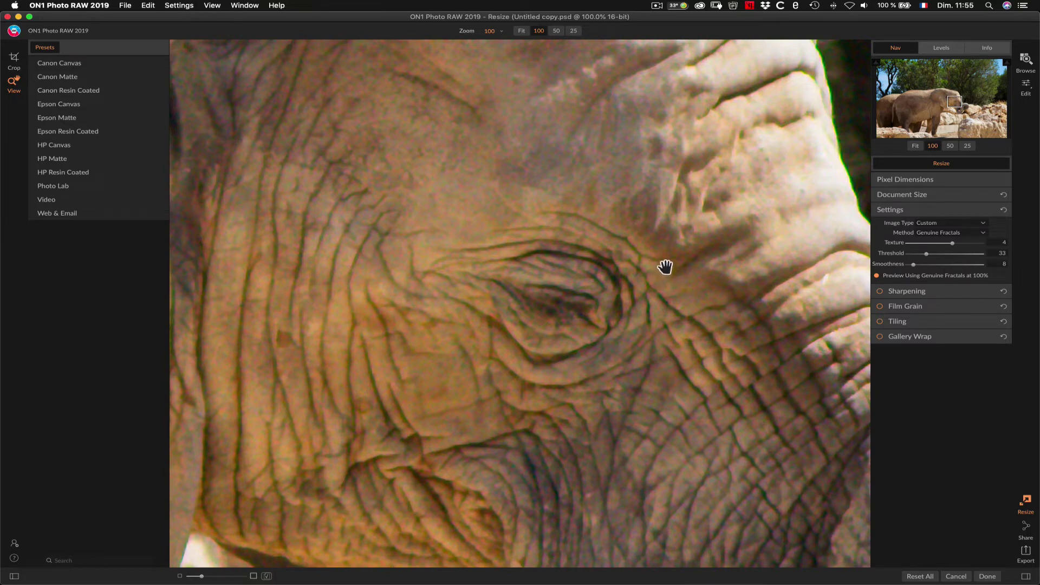
click(906, 292)
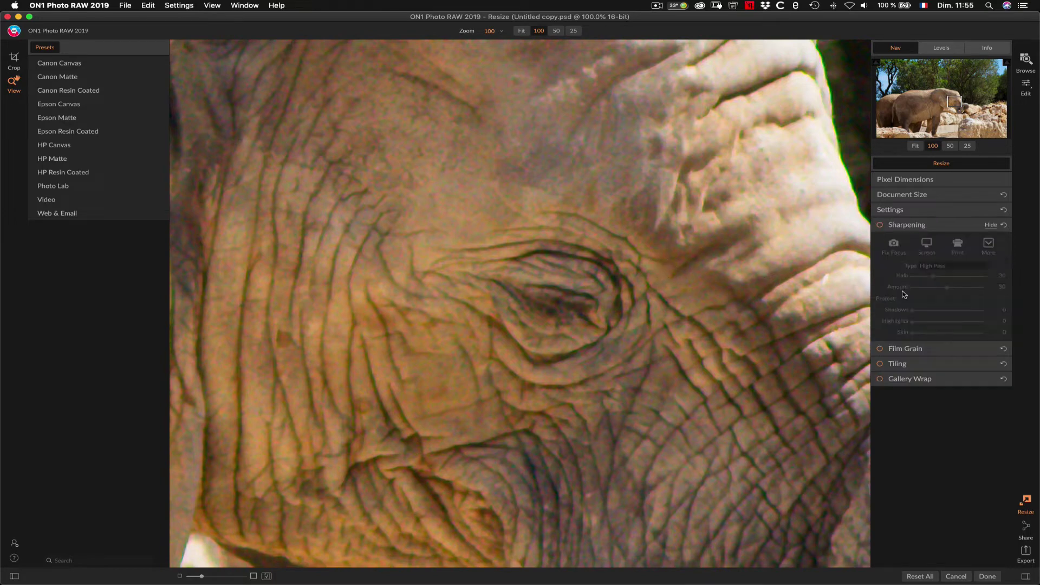
click(880, 226)
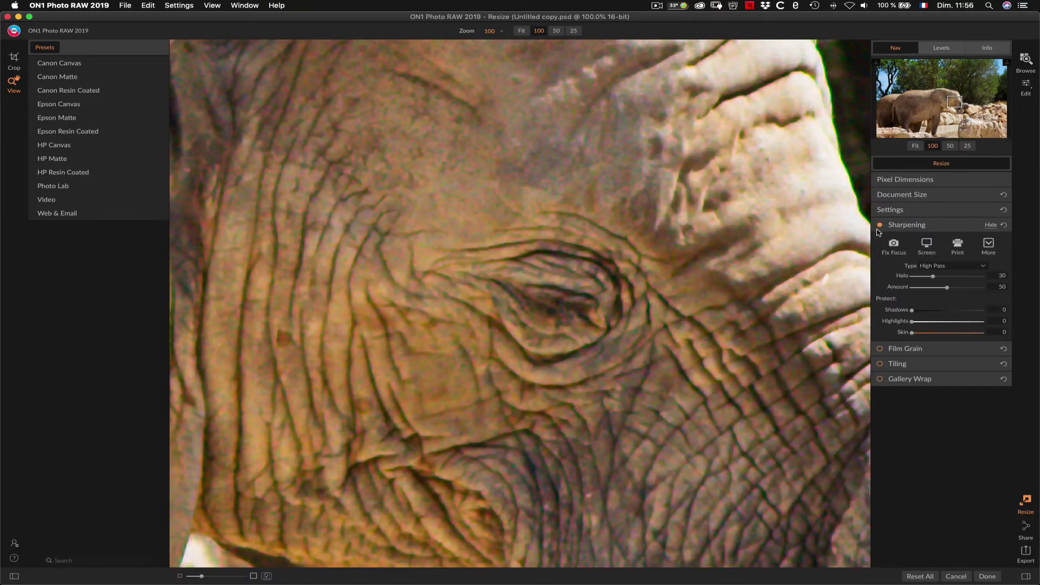
click(902, 211)
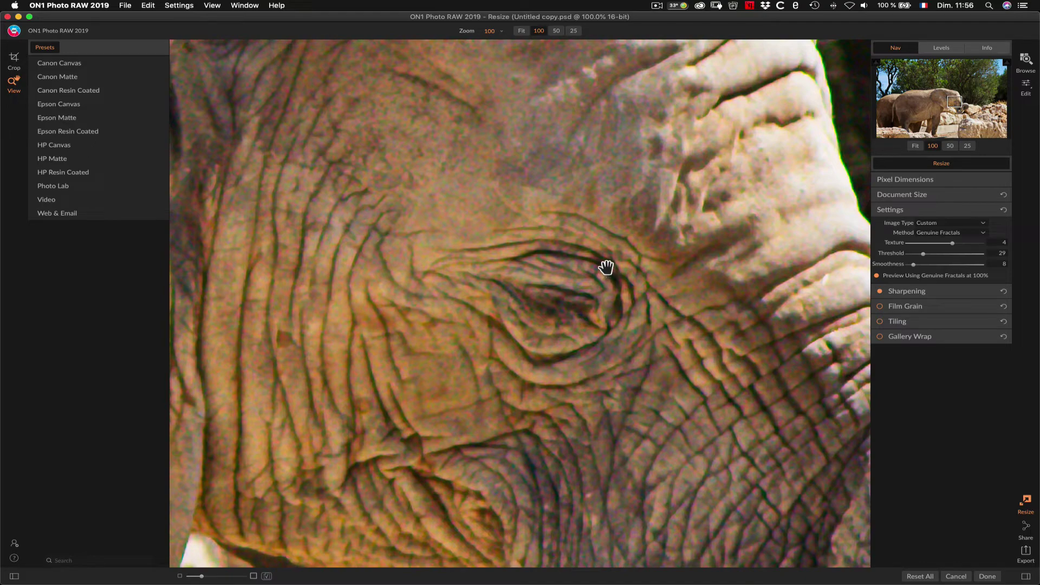
Compare the elephant's ear and eye detail with the Genuine Fractals preview off and on at fit, 50% and 100% zoom
key(super+0)
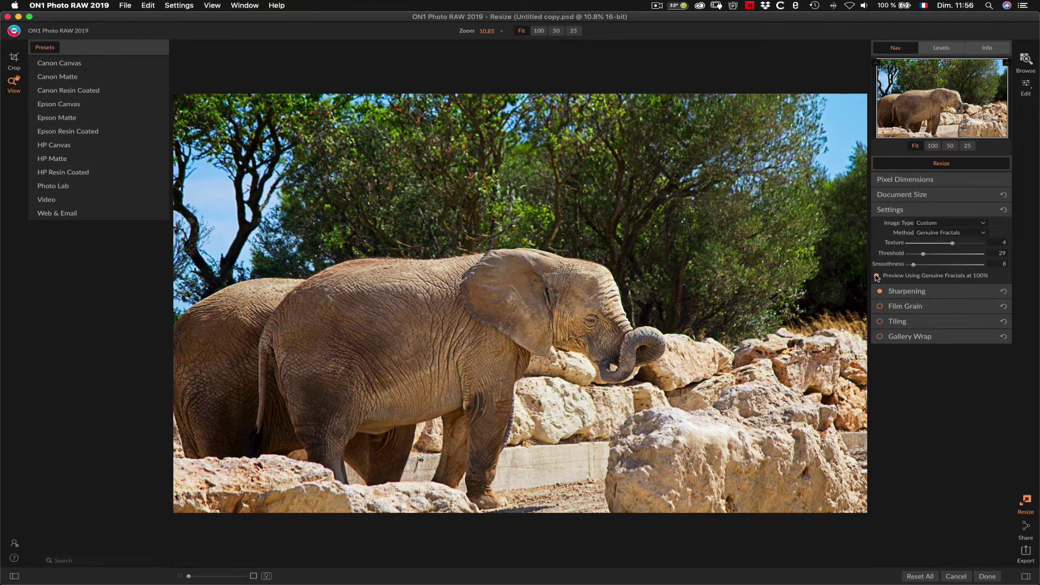
click(501, 332)
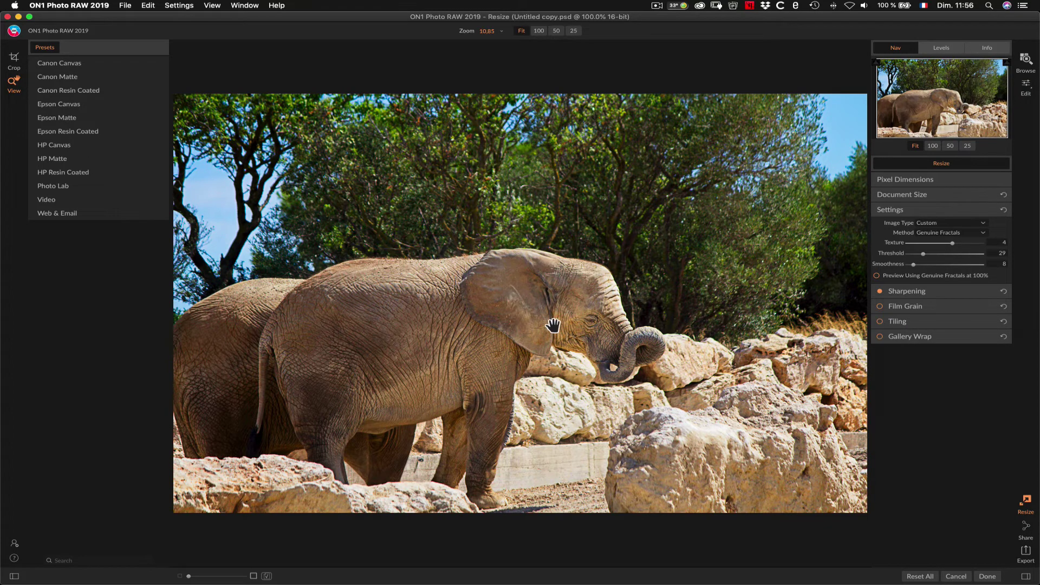
click(950, 146)
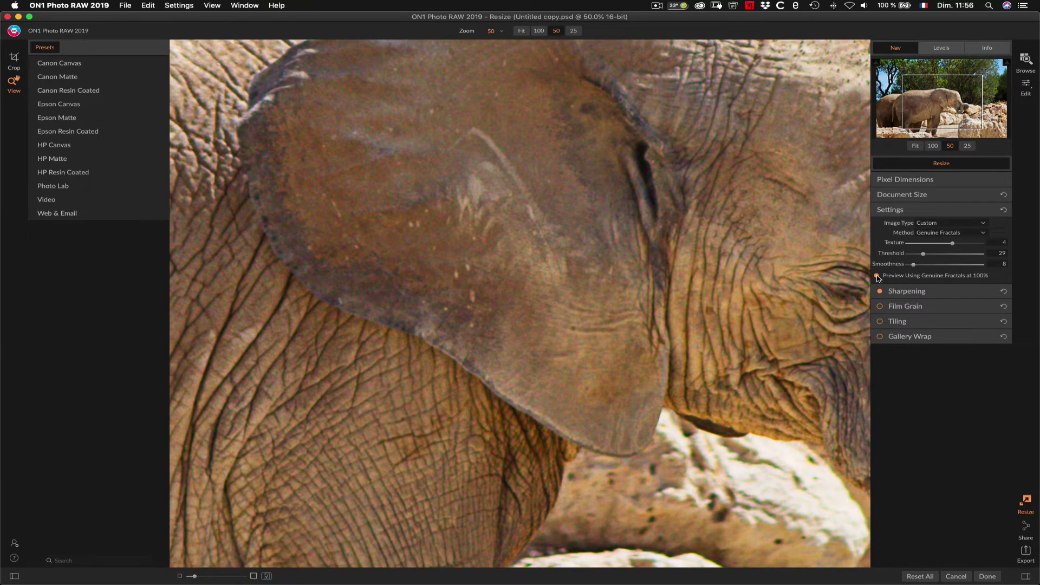
click(878, 277)
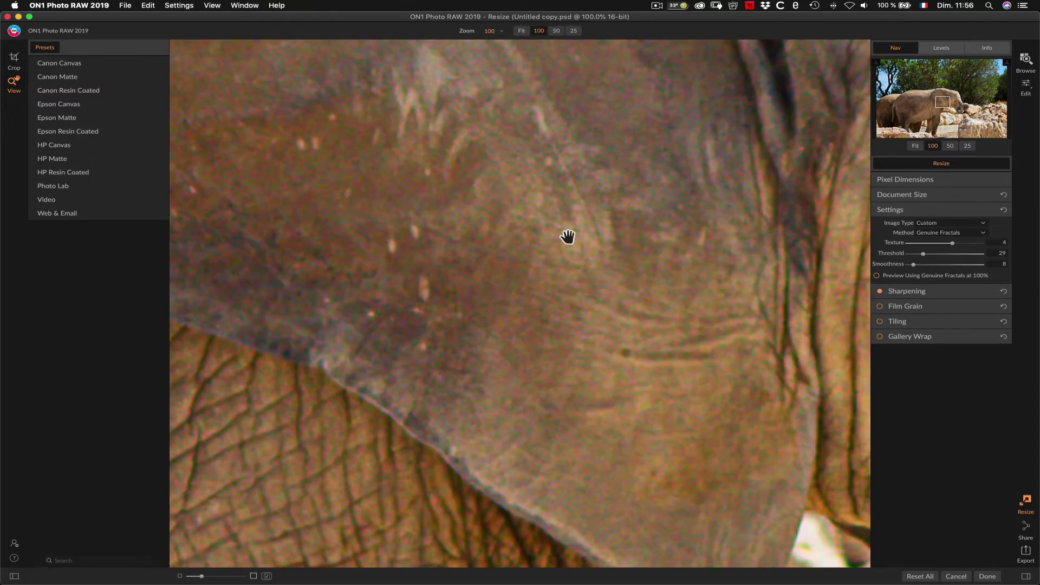
click(566, 237)
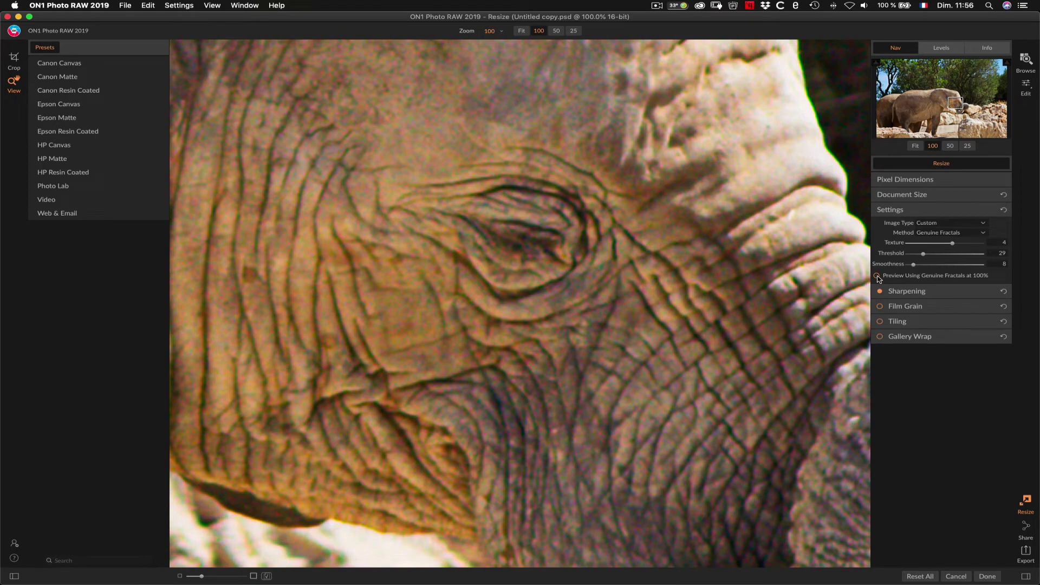
click(877, 276)
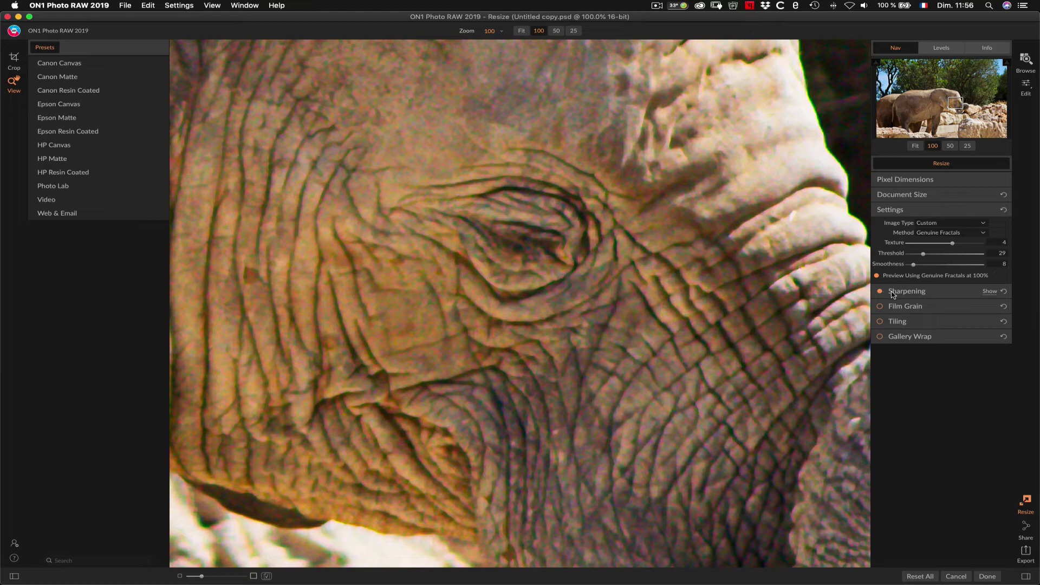
click(901, 215)
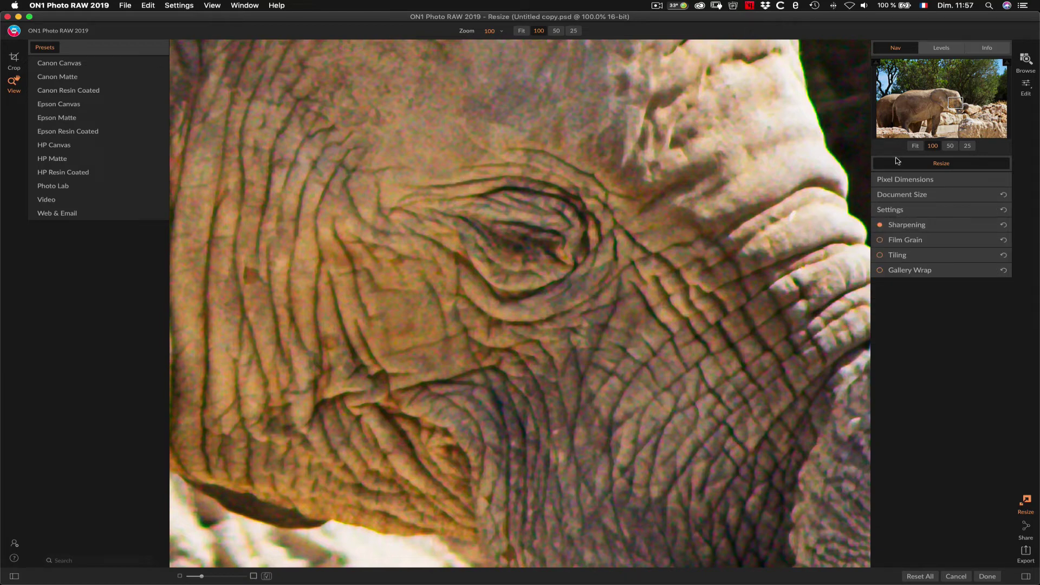
Show the whole photo, enable soft proofing, free up viewing space and turn on the paper and ink simulation
click(915, 146)
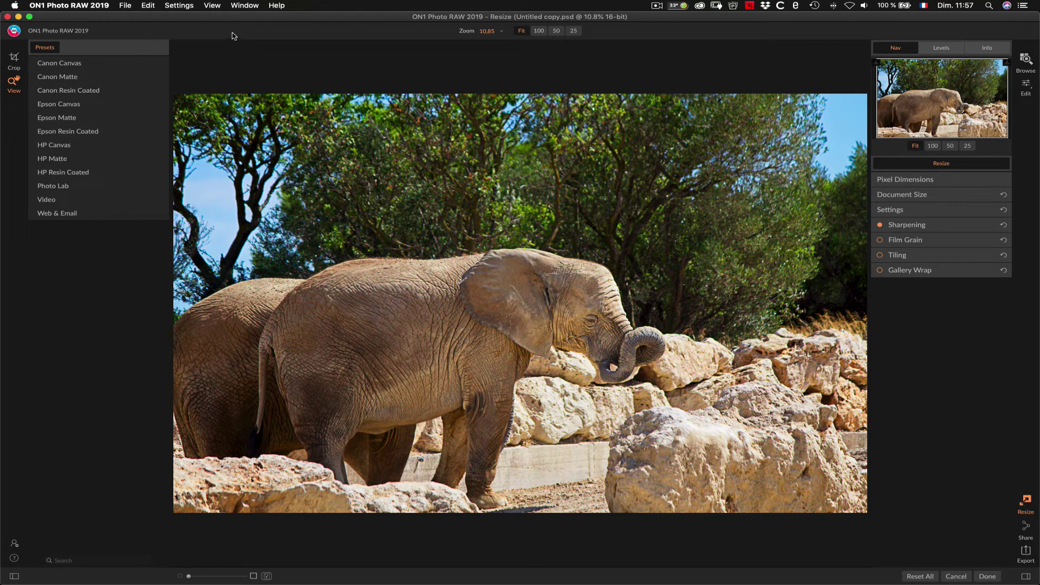
click(214, 6)
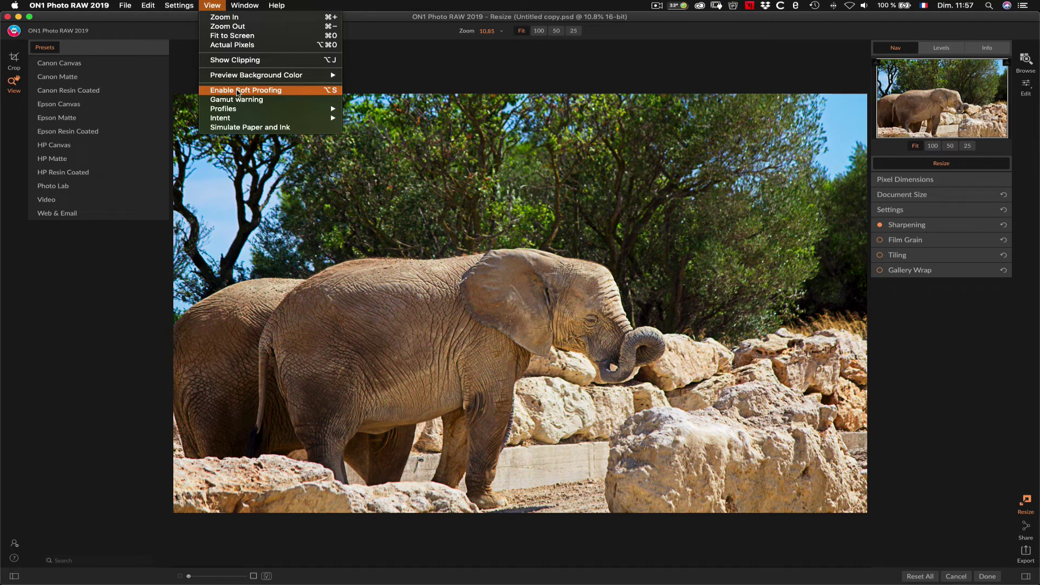
click(235, 90)
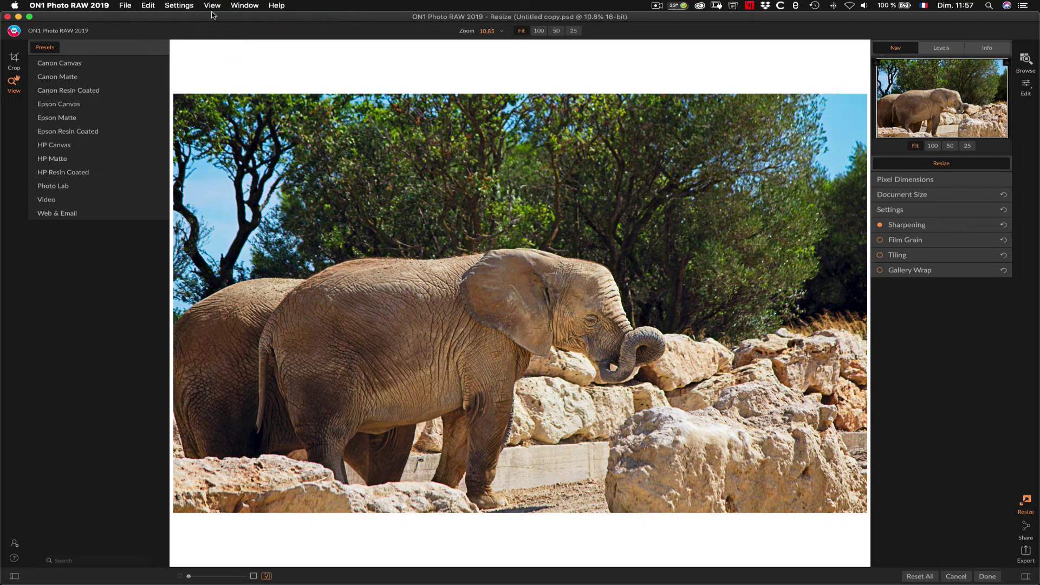
click(14, 576)
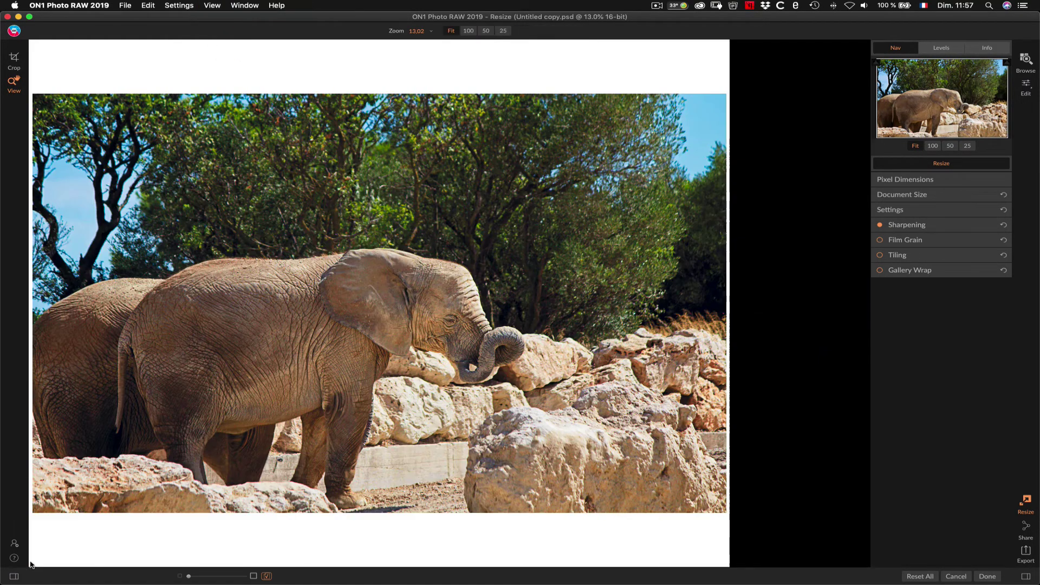
click(210, 6)
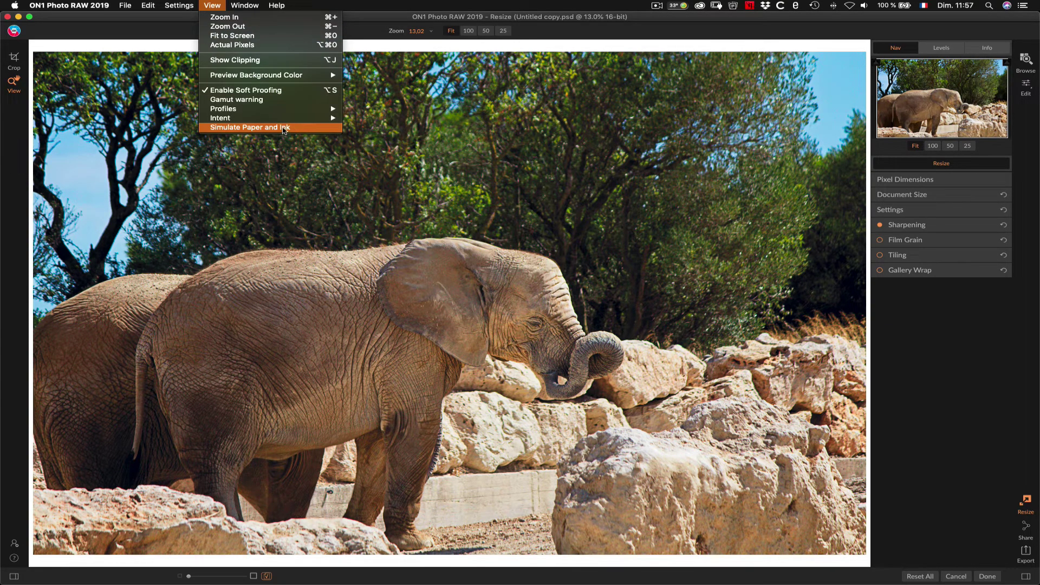
click(284, 128)
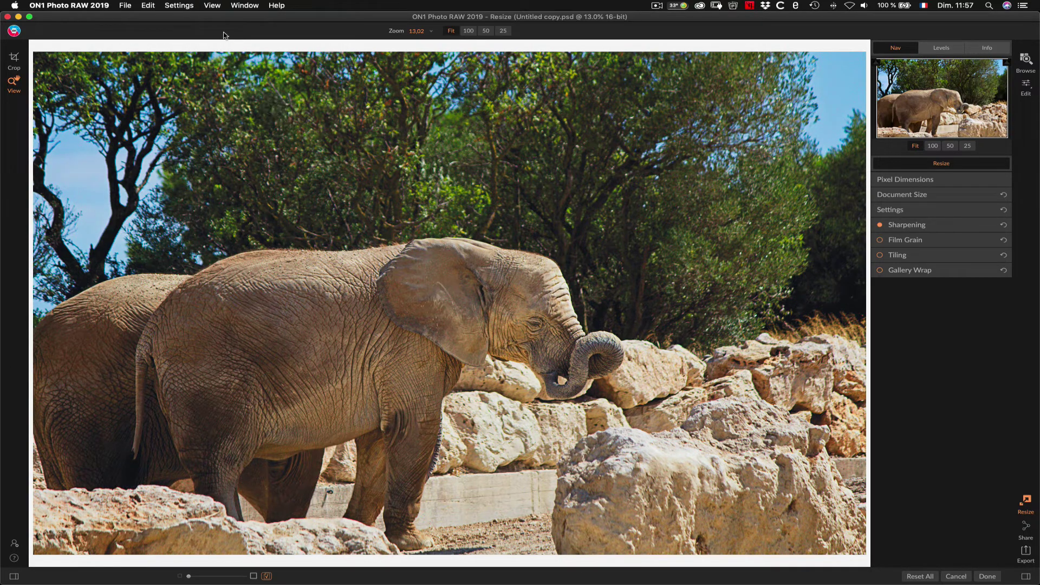
Choose the PX830 730 Artisan837 730 Epson Premium Glossy proofing profile and turn on the gamut warning
click(210, 5)
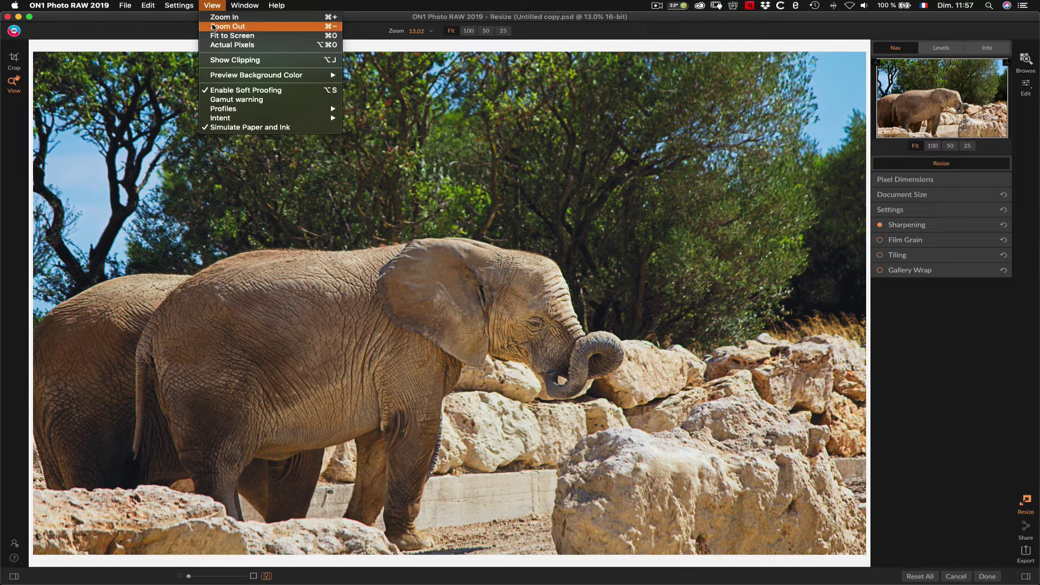
mouse_move(228, 109)
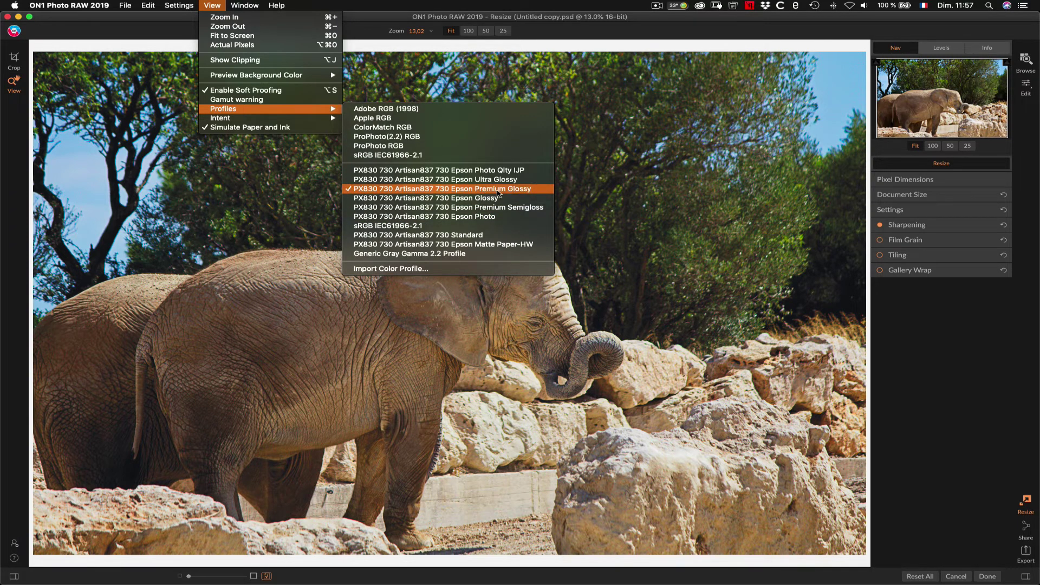
click(498, 193)
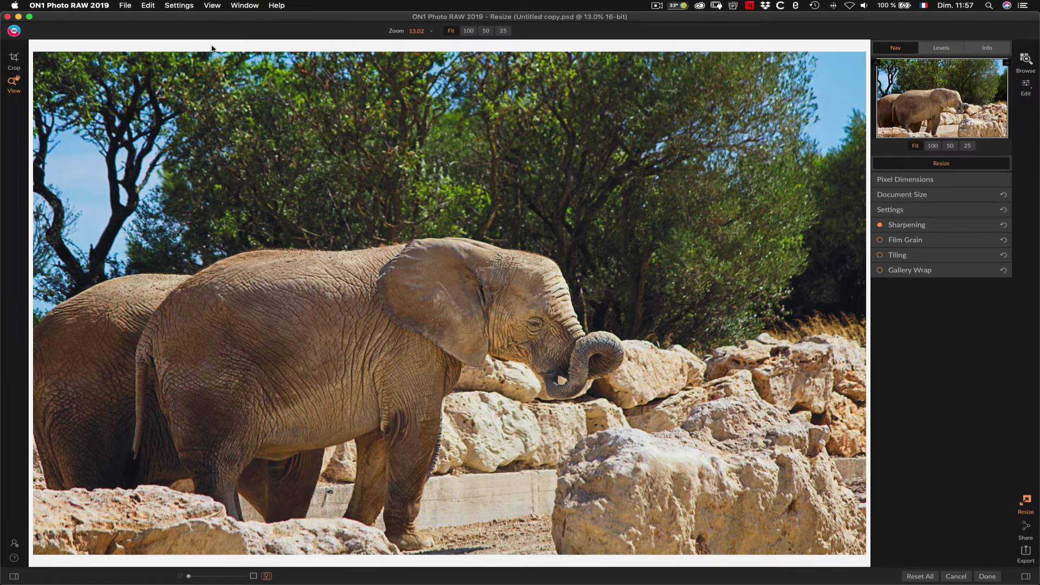
click(217, 5)
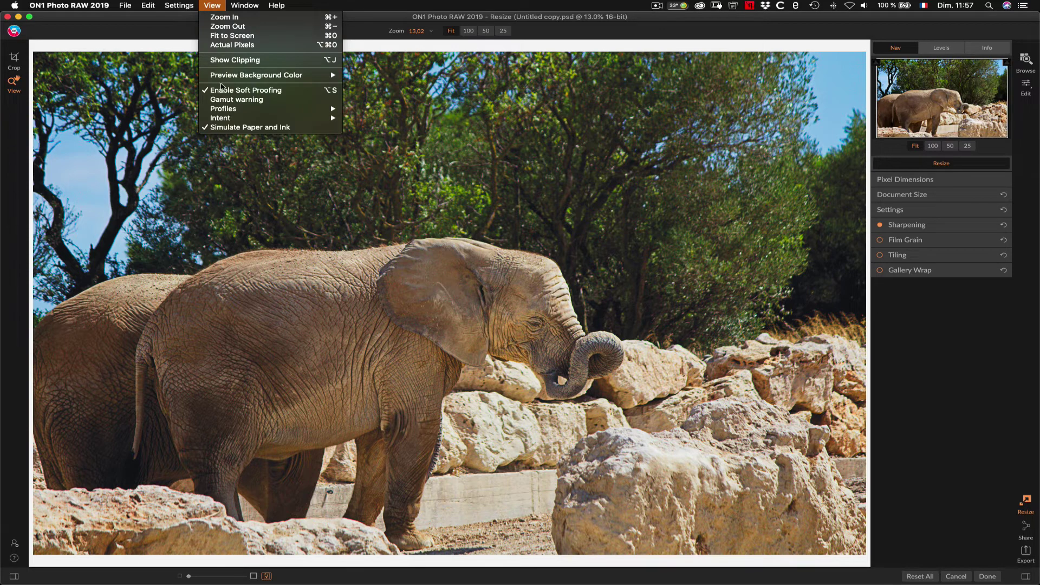
mouse_move(231, 111)
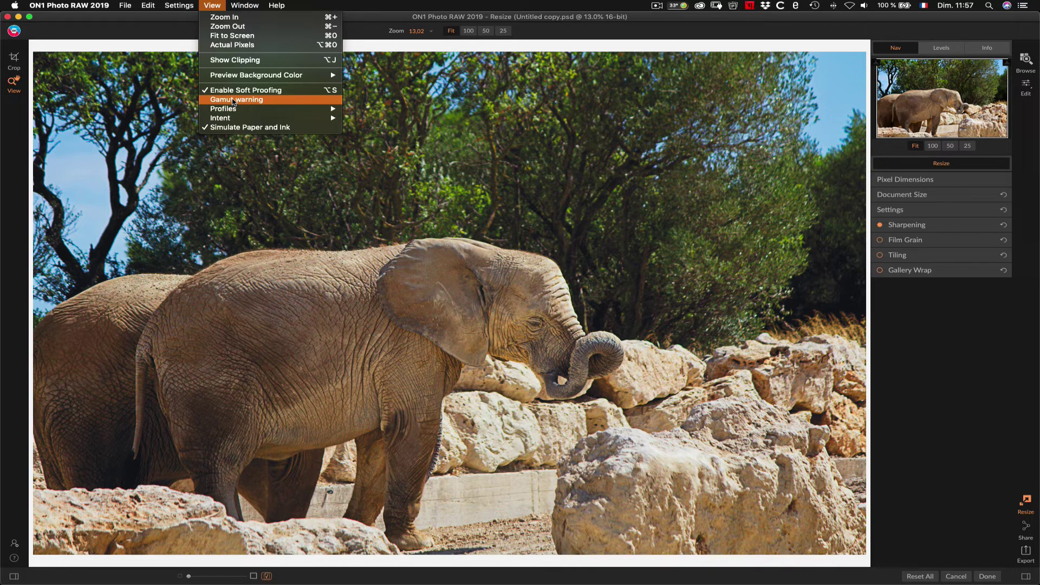
click(234, 101)
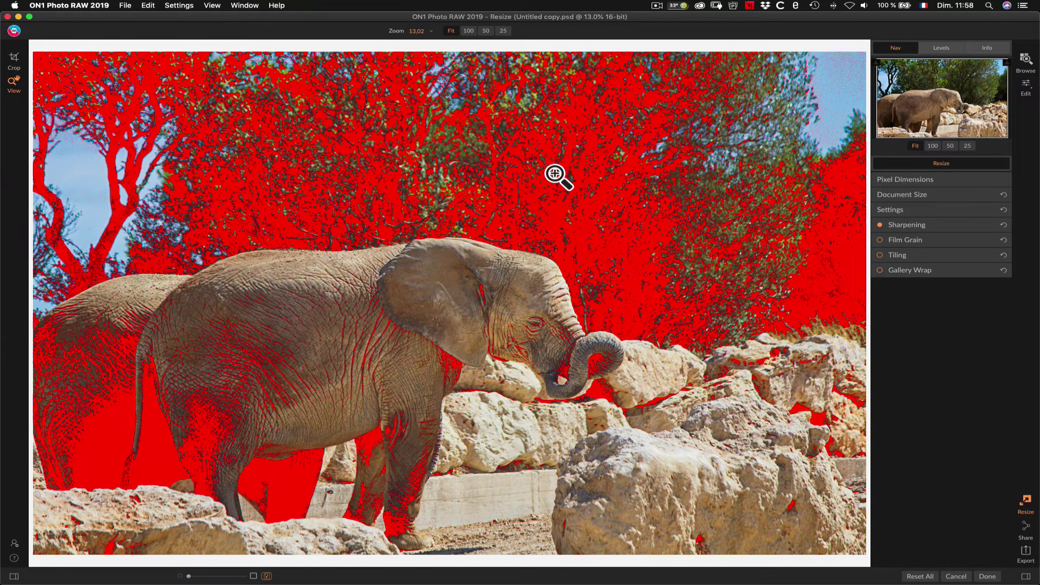
Turn off the gamut warning and soft proofing for the elephant photo
click(214, 6)
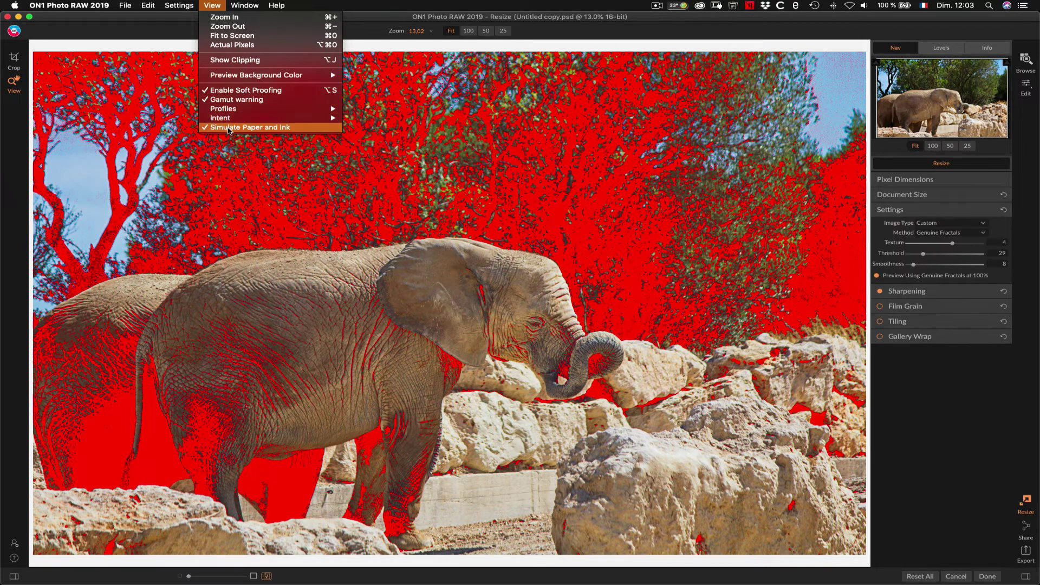
click(237, 100)
click(206, 5)
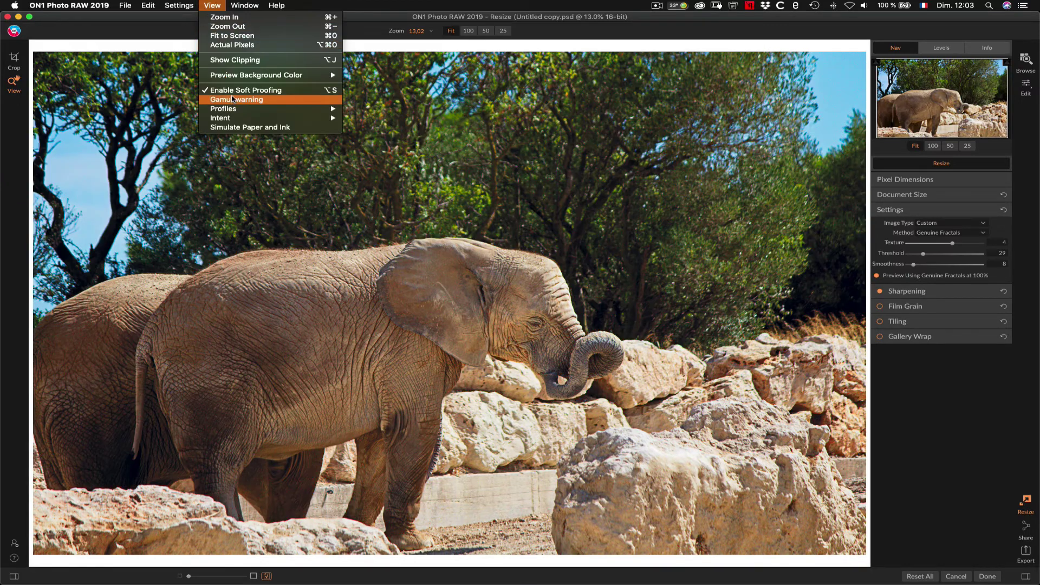
click(237, 93)
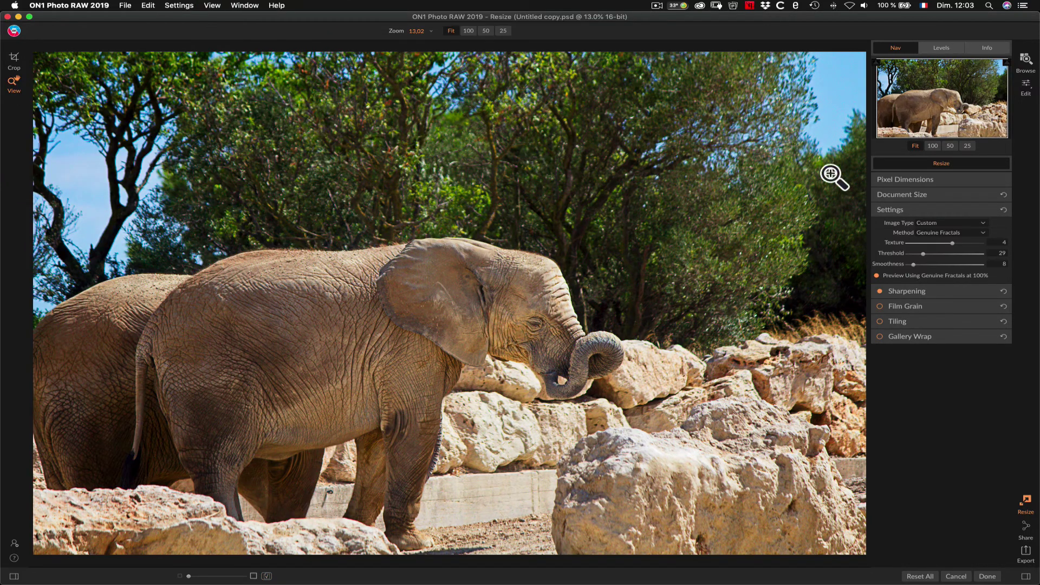
Return to Browse, enlarge the photo view and examine the Develop settings applied to Untitled.onphoto
click(1024, 74)
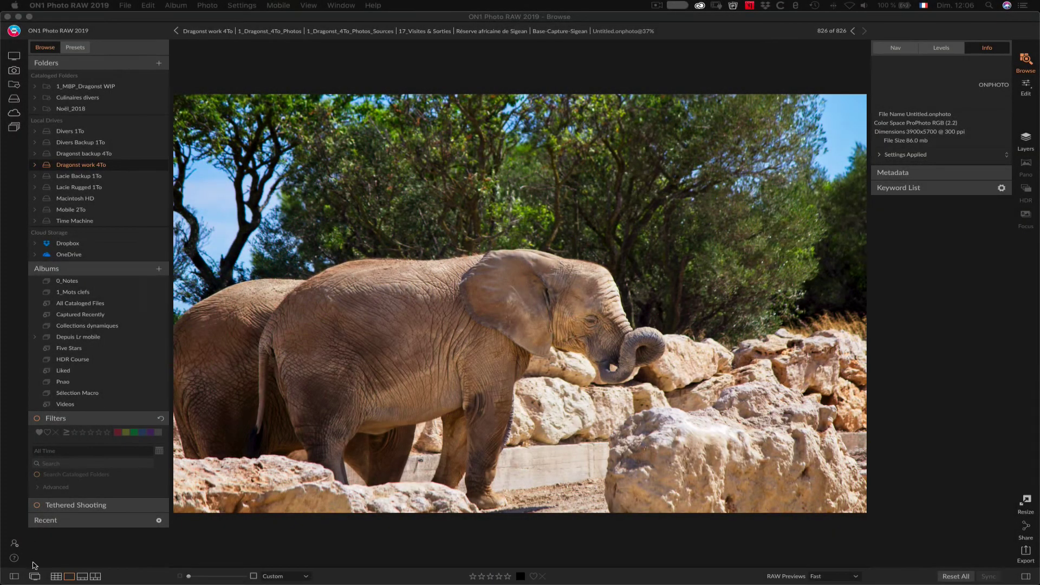
click(16, 577)
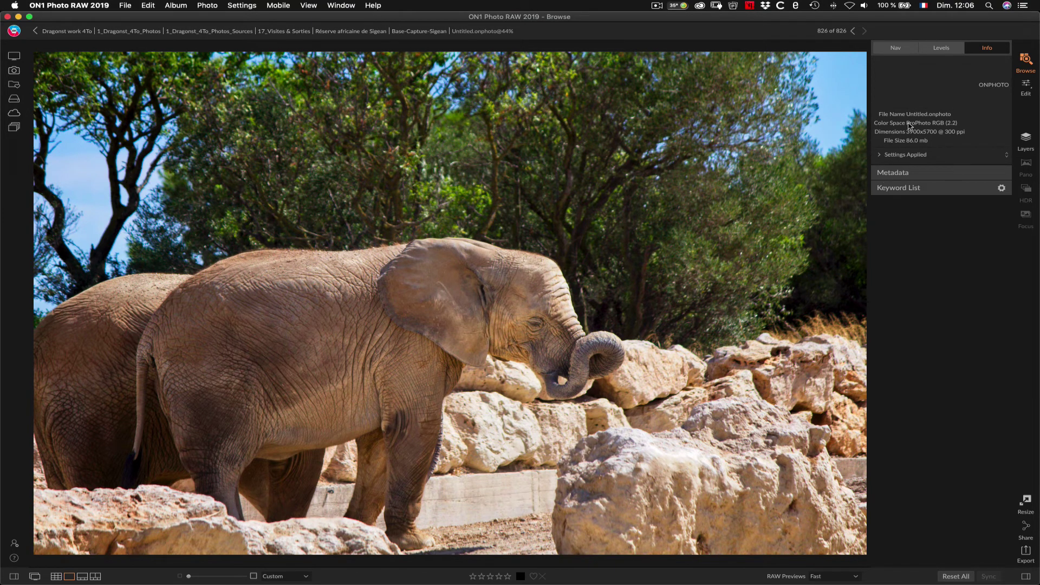
click(880, 156)
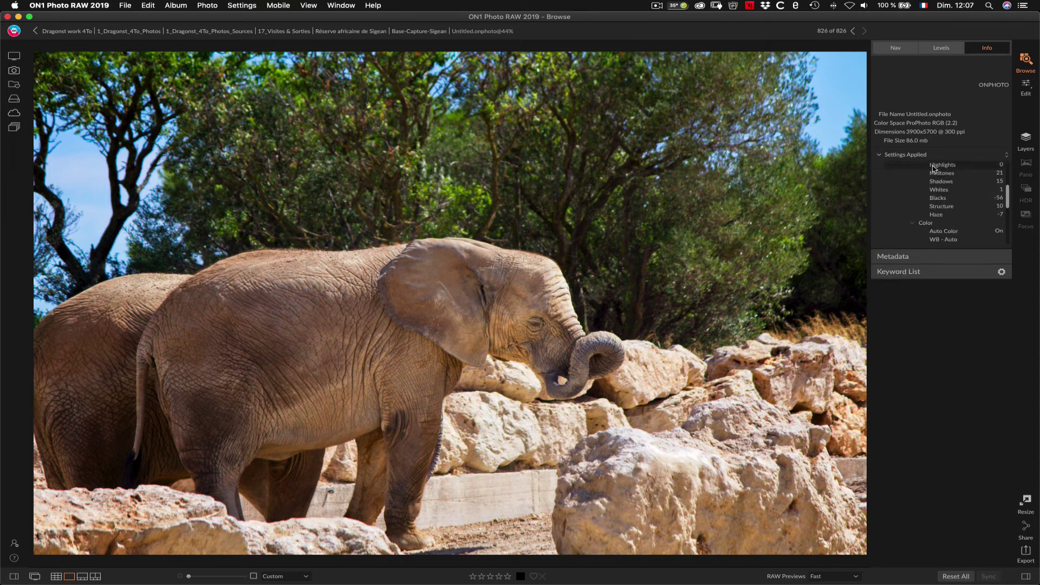
scroll(937, 214, down, 3)
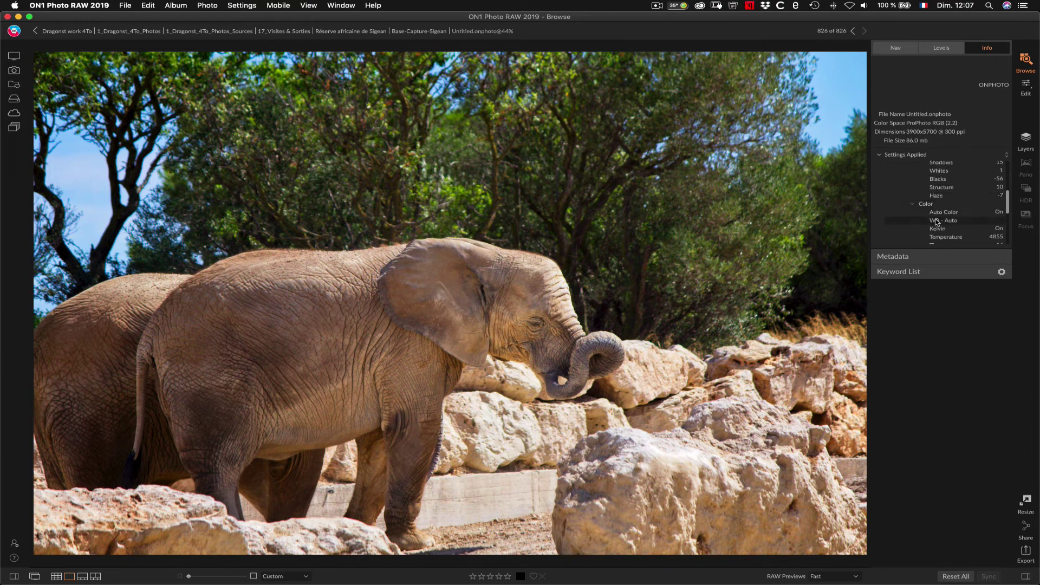
scroll(938, 219, up, 5)
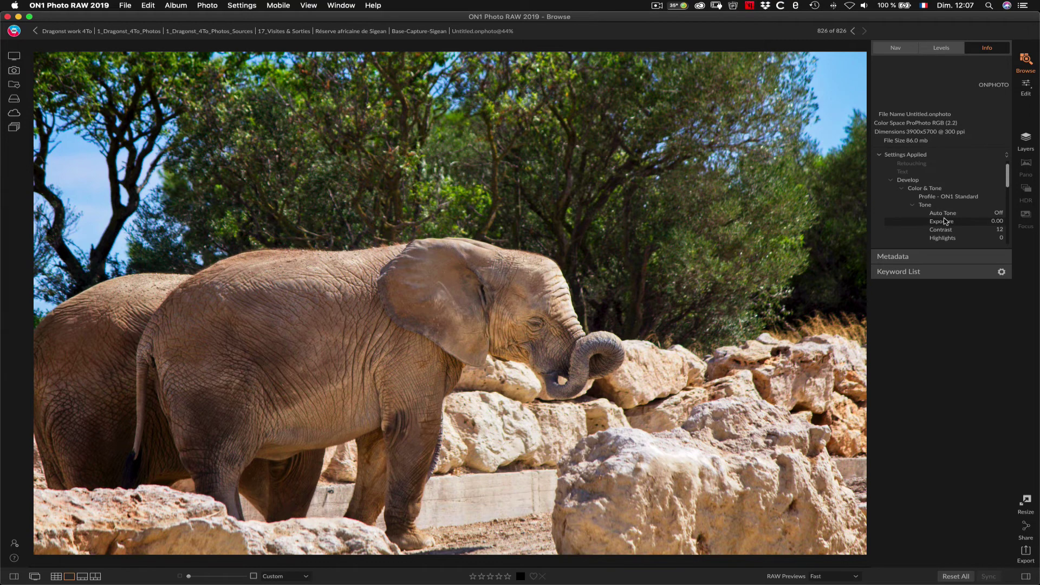
scroll(928, 204, up, 1)
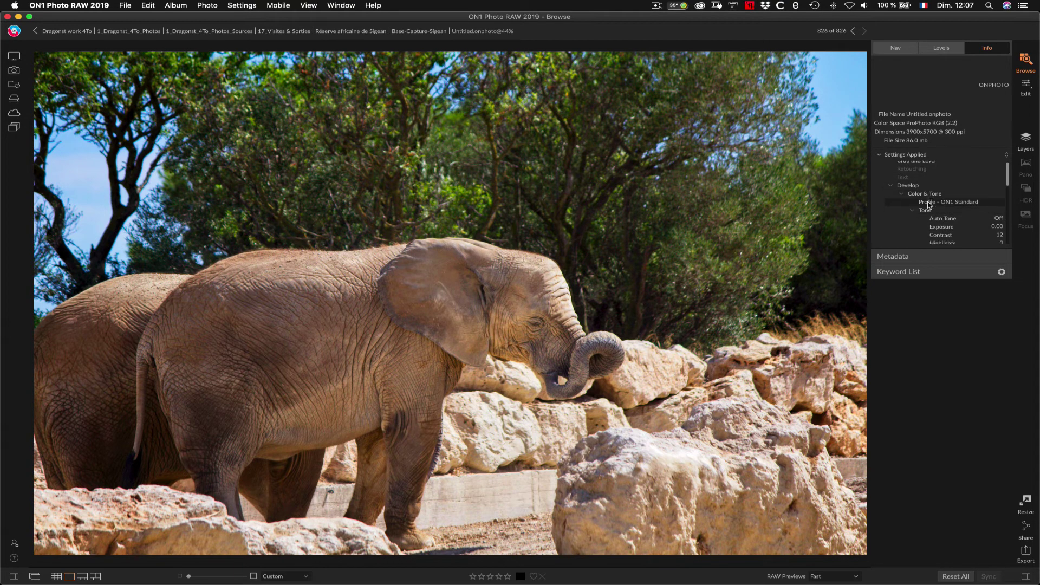
Examine the tone, color and purity values in the list of settings applied to the elephant photo
scroll(928, 204, down, 5)
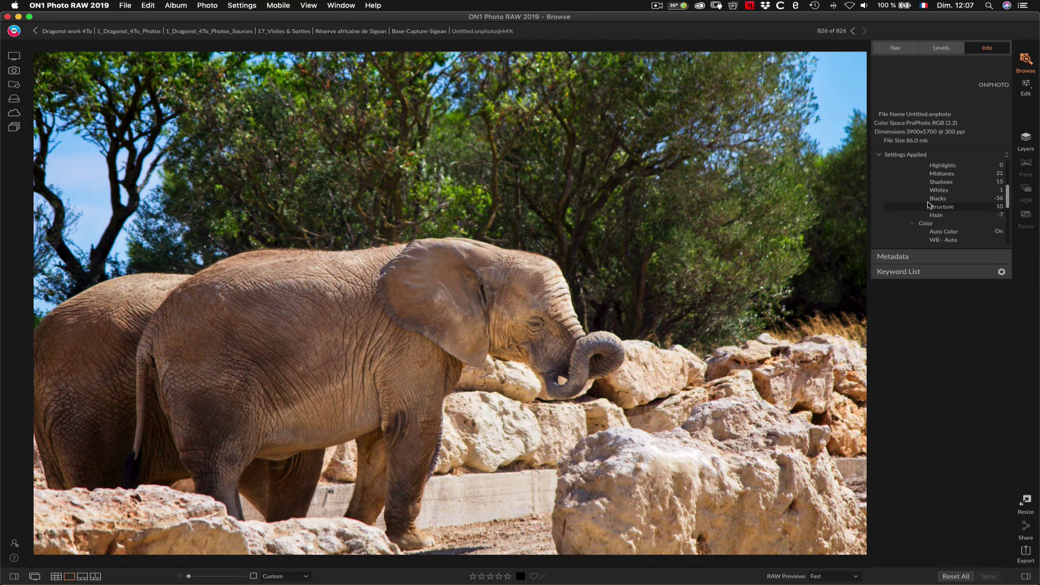
scroll(928, 204, up, 5)
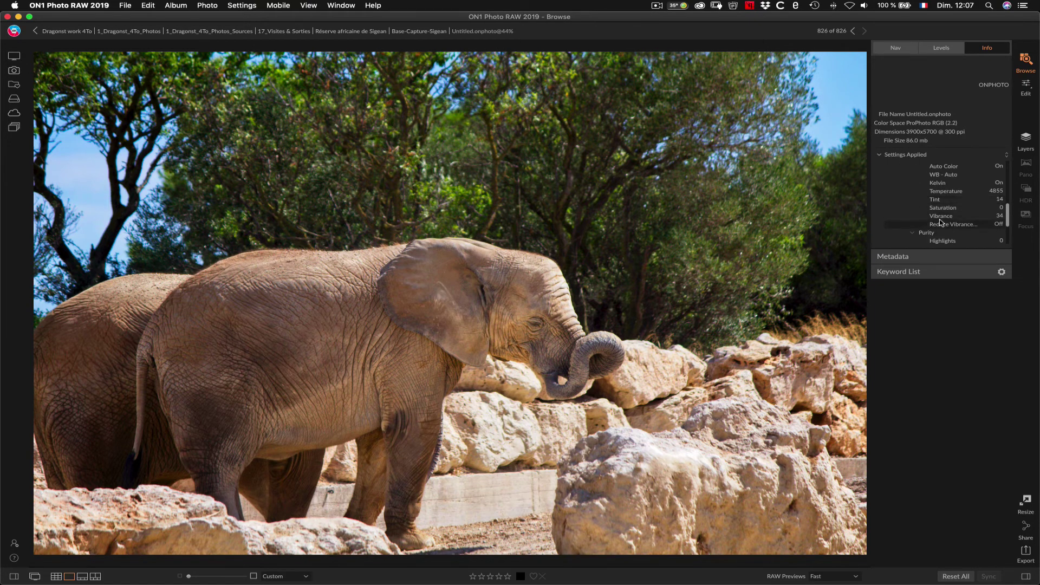
scroll(914, 223, down, 10)
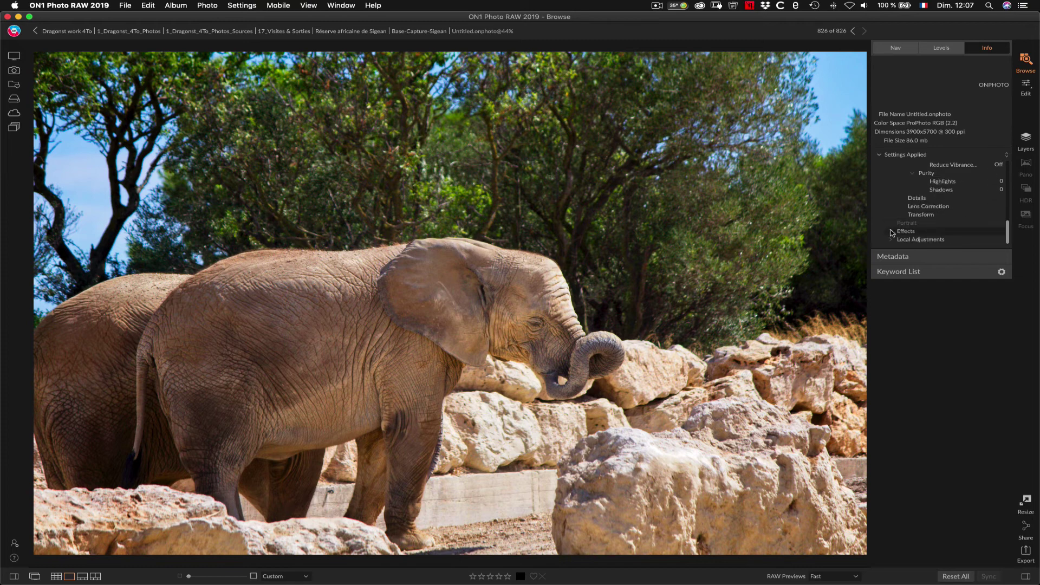
Expand the photo's applied Effects, open its Vignette filter for editing from there and switch it to the Strong preset
click(892, 229)
scroll(891, 228, down, 1)
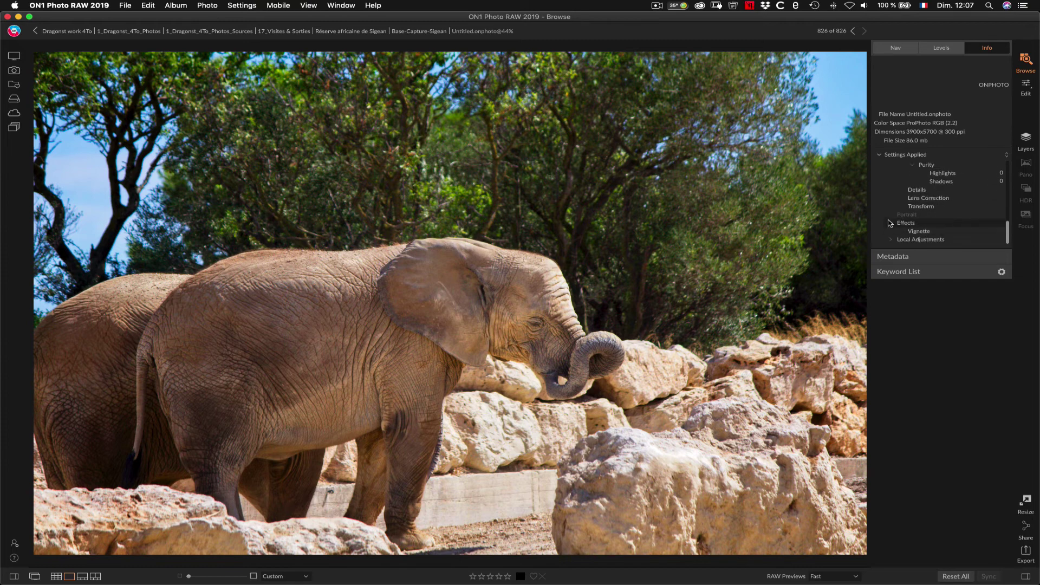
double_click(922, 232)
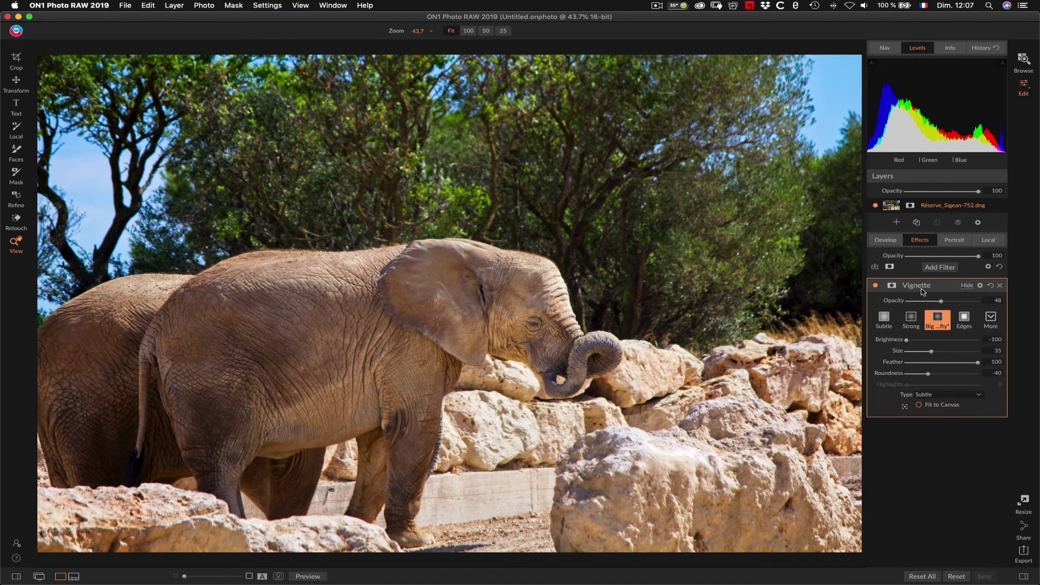
click(921, 322)
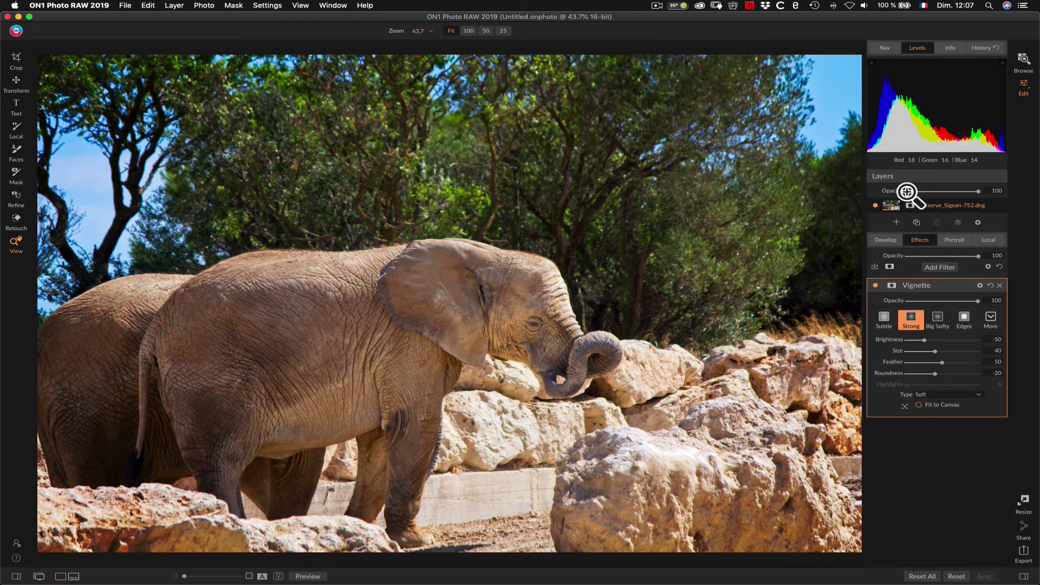
Return to Browse, reopen the photo in Develop with the Tone & Color settings shown, and raise Vibrance to 40
click(1021, 62)
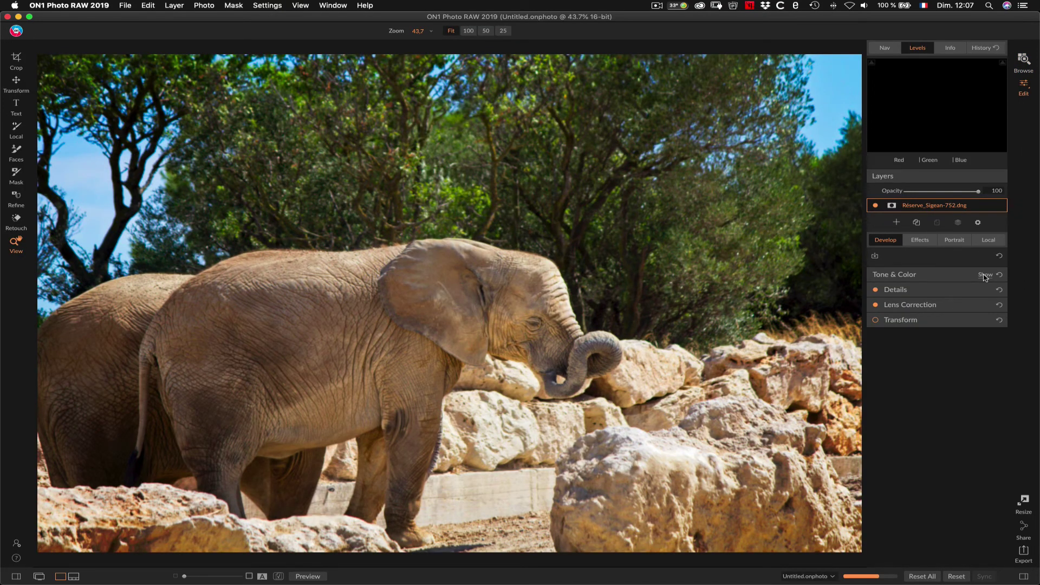
click(985, 275)
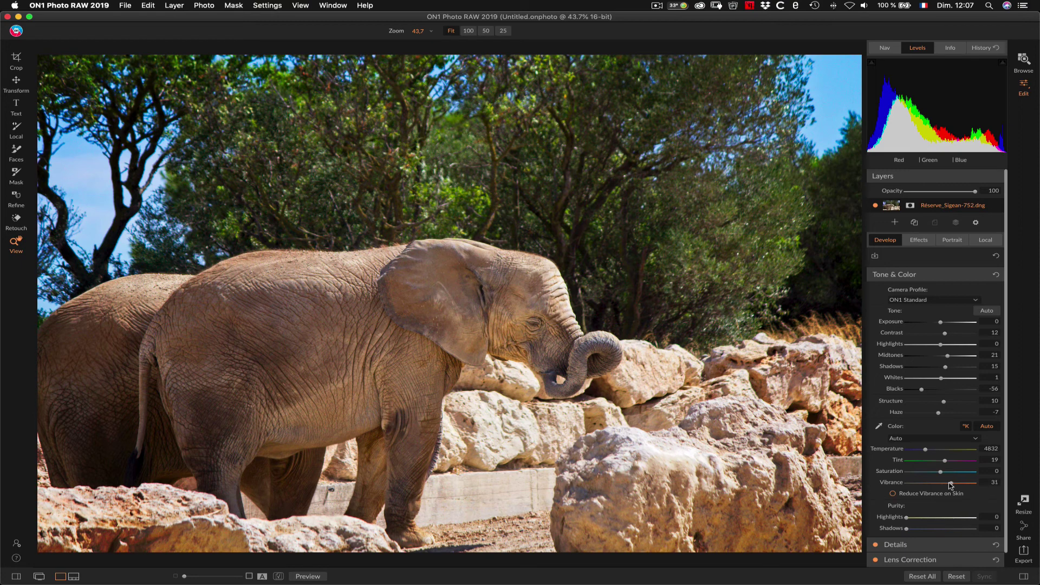
drag(950, 485, 954, 485)
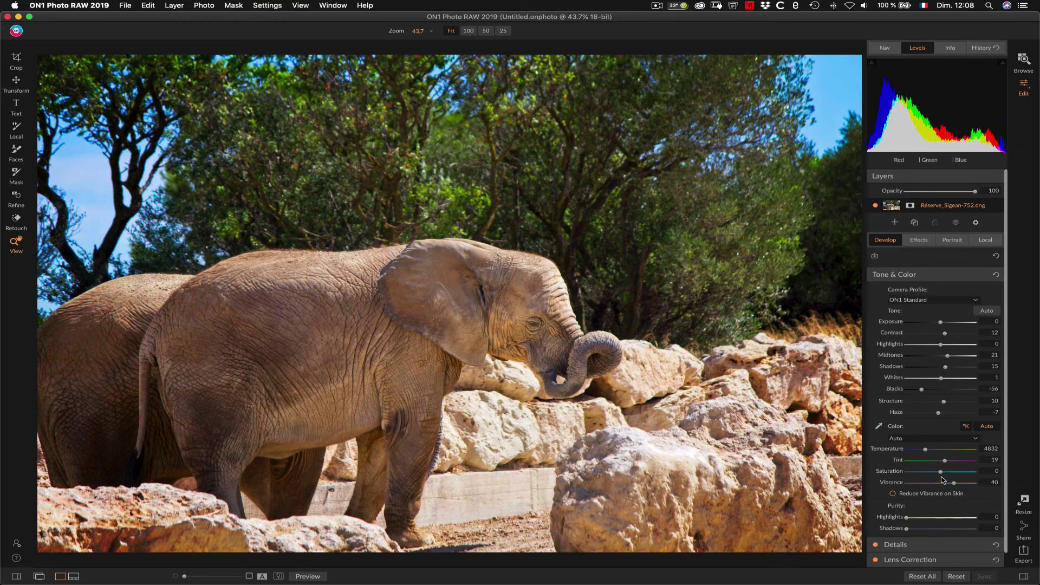